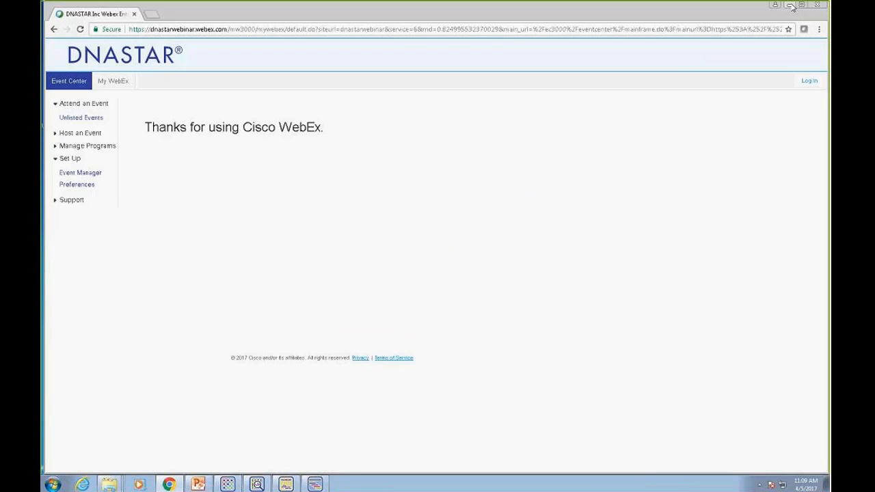
- Minimize the browser, close the DataLibrary folder window and switch to SeqMan NGen
click(789, 5)
click(702, 12)
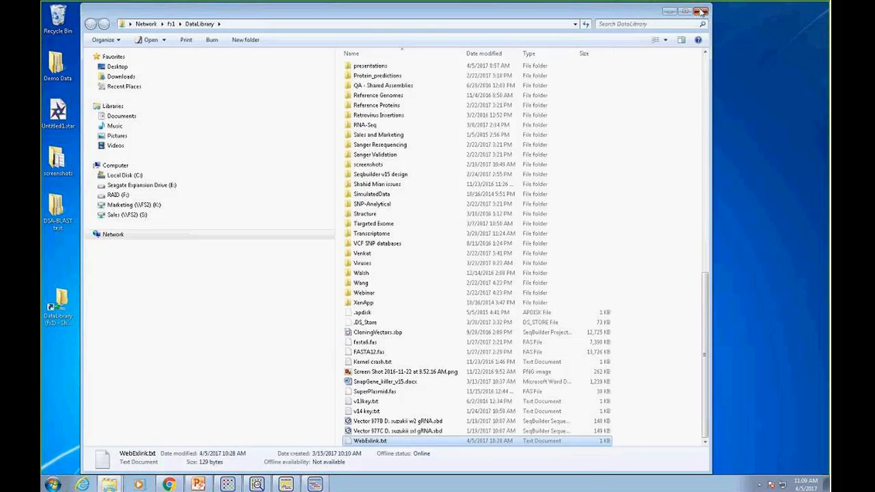
click(315, 484)
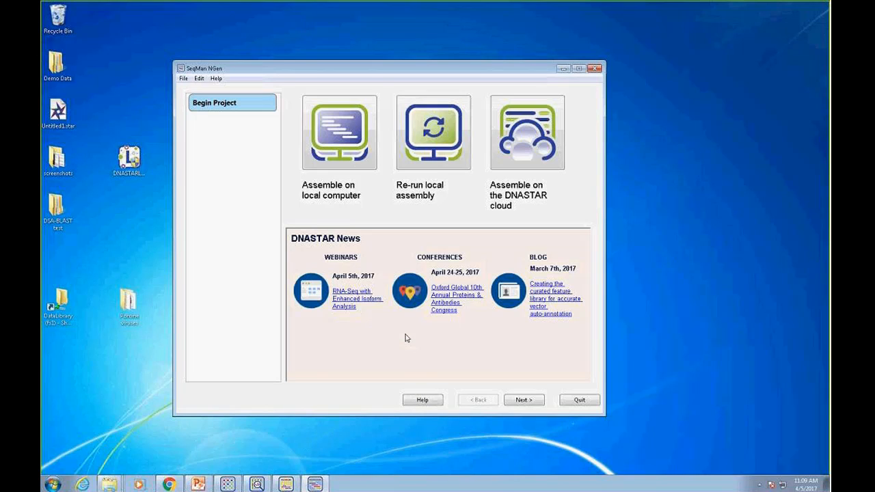
- Start an assembly on the local computer using the Transcriptome / RNA-Seq workflow
click(352, 137)
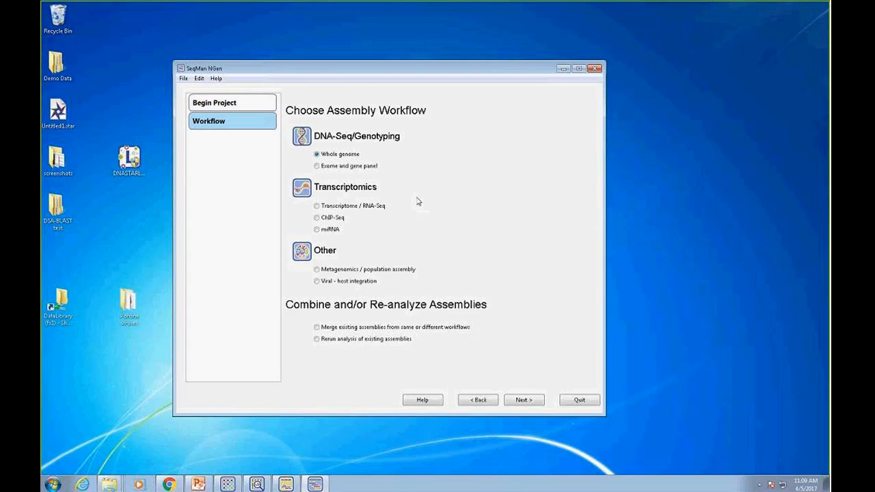
click(317, 206)
click(526, 400)
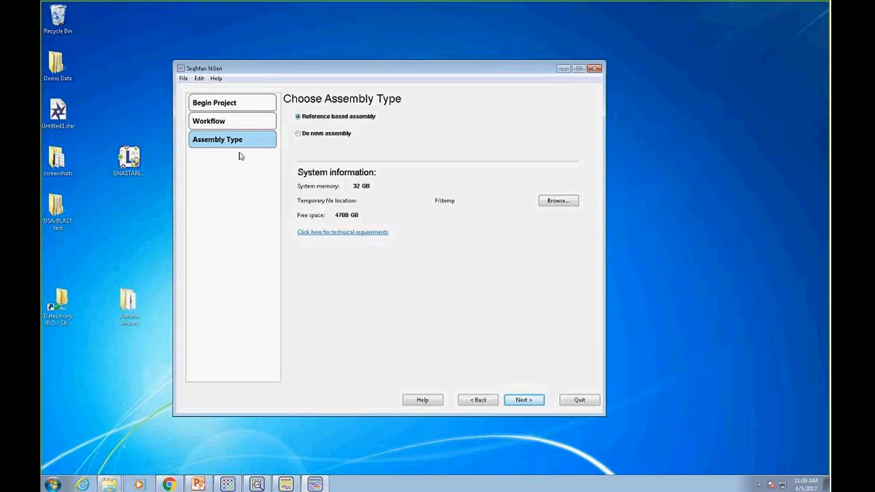
click(239, 127)
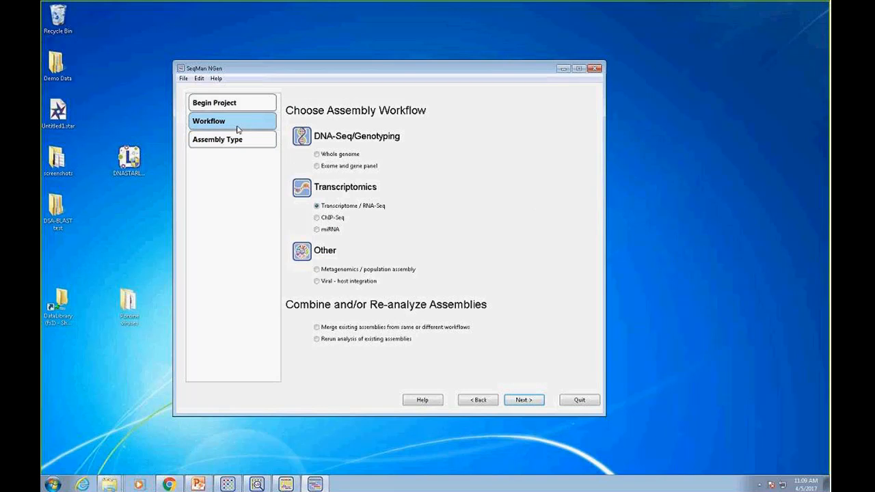
click(253, 108)
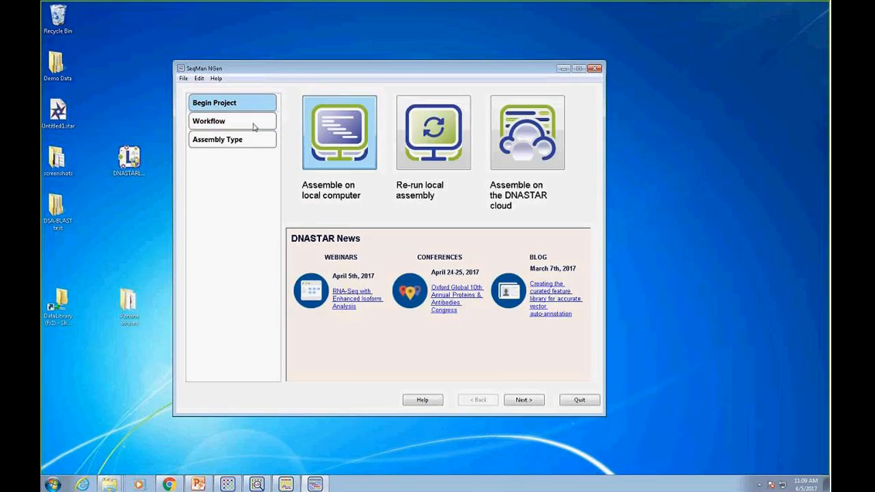
click(255, 126)
click(258, 143)
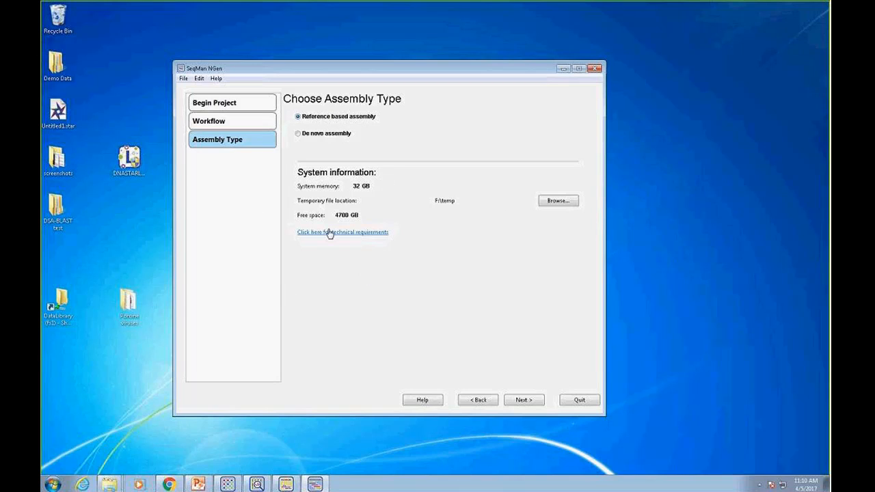
- Accept reference based assembly, continue to the reference sequence setup and move the wizard aside to uncover the desktop folders
click(524, 401)
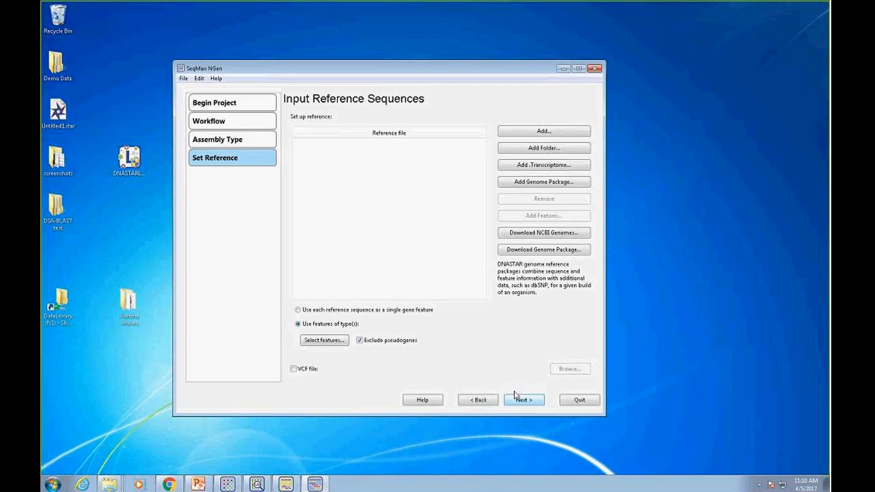
drag(274, 70, 368, 66)
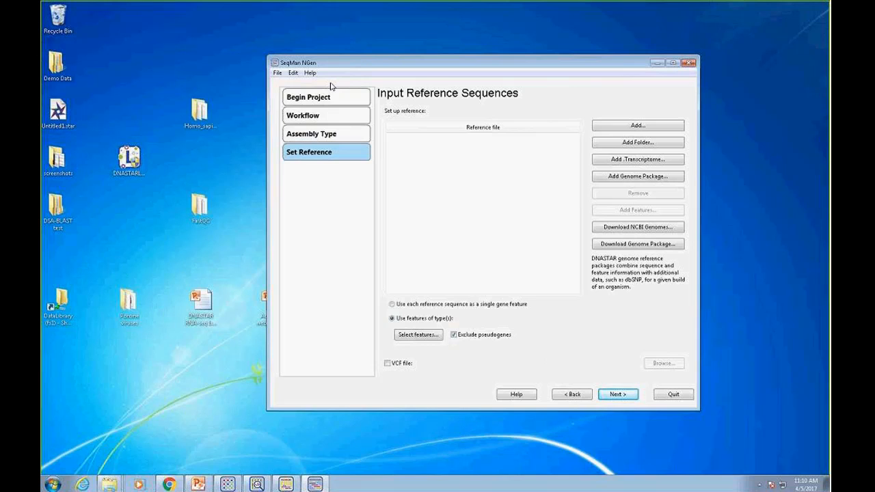
drag(386, 67, 397, 51)
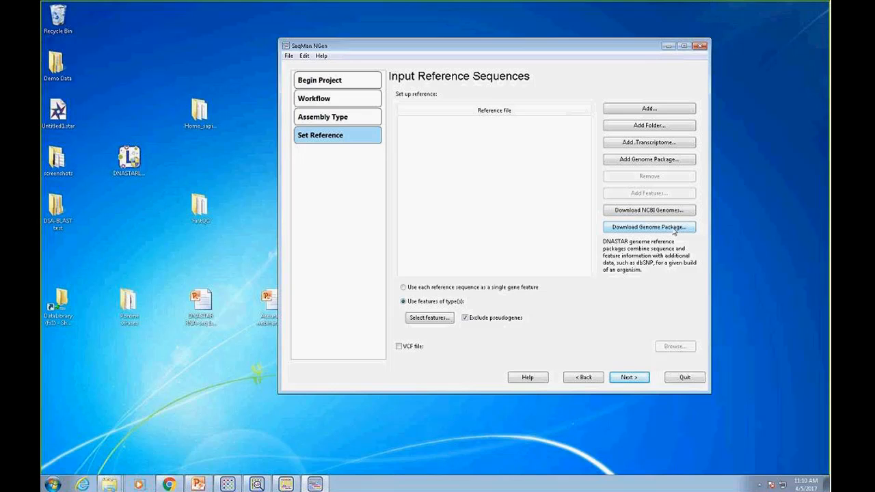
- Browse the Eukaryota organisms offered for NCBI genome download, and close the downloader without downloading anything
click(651, 212)
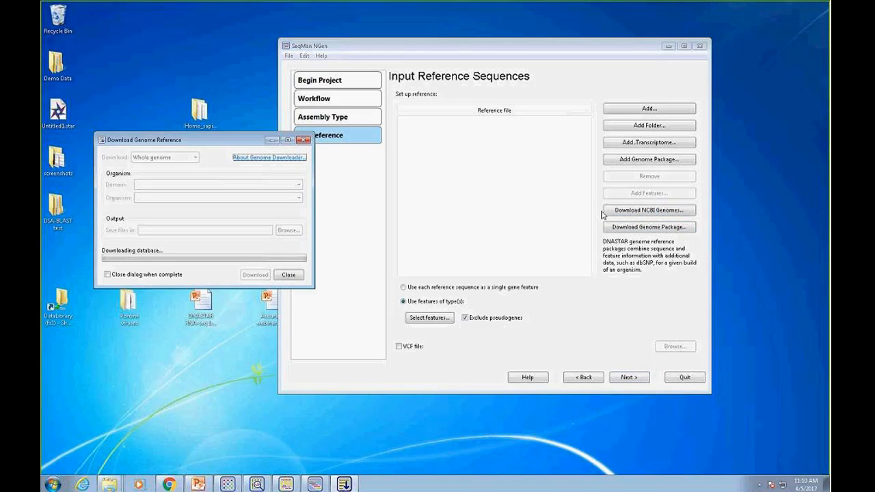
drag(311, 286, 442, 363)
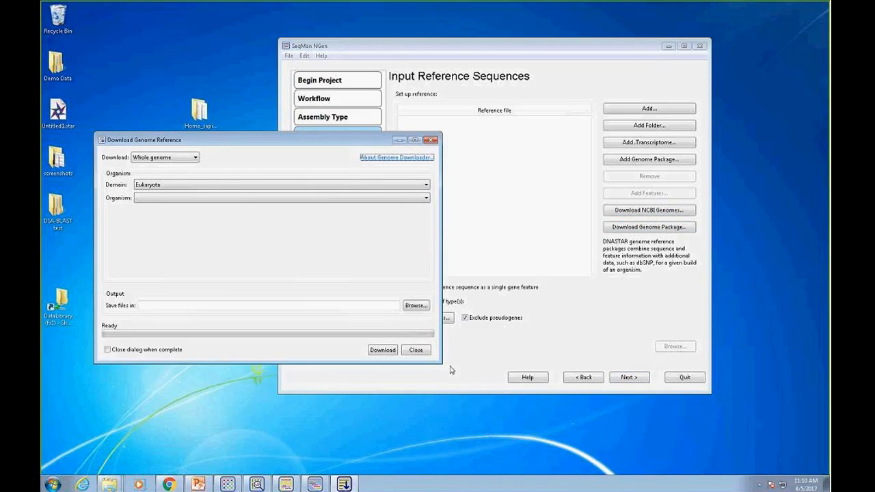
click(426, 187)
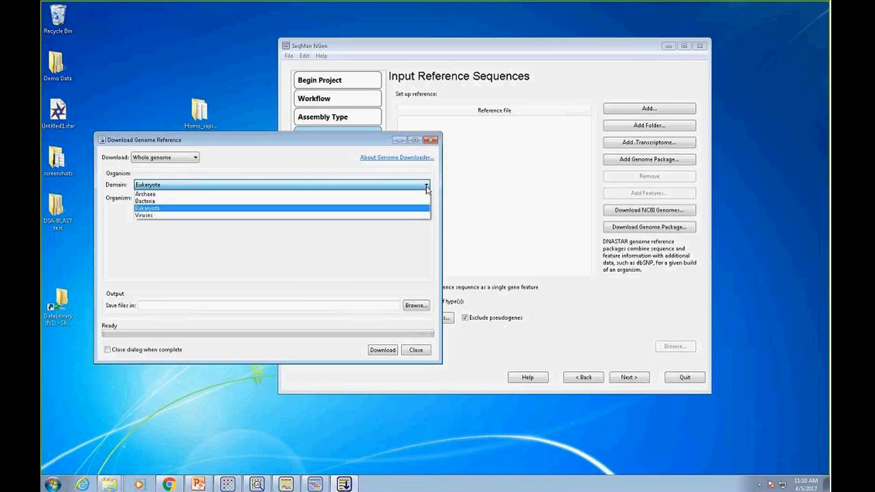
click(191, 208)
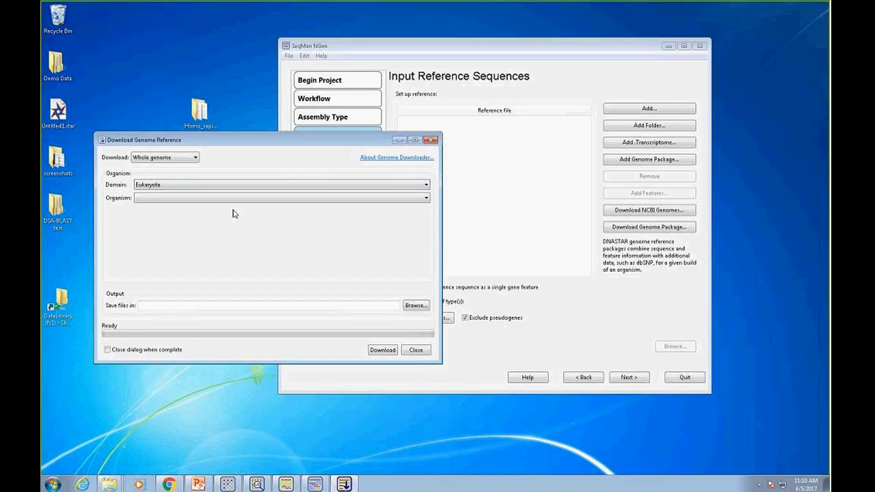
click(426, 201)
scroll(431, 246, down, 15)
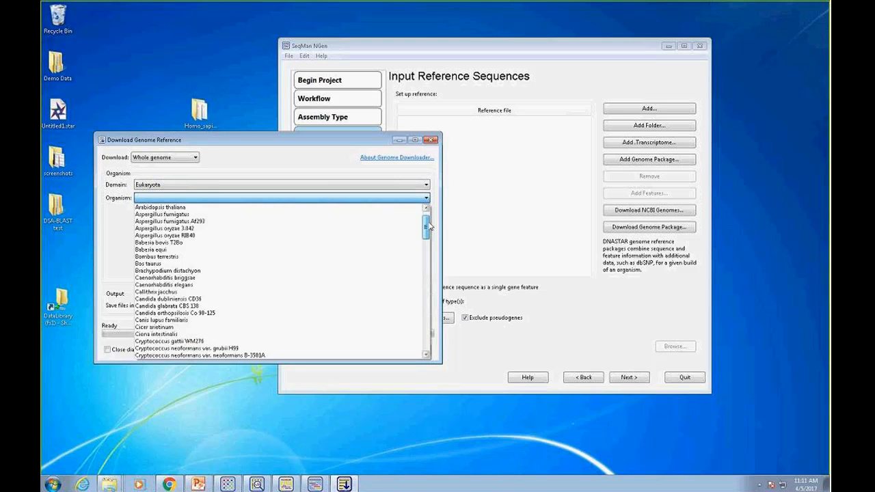
mouse_move(425, 250)
mouse_down()
mouse_move(426, 331)
mouse_move(426, 256)
mouse_up()
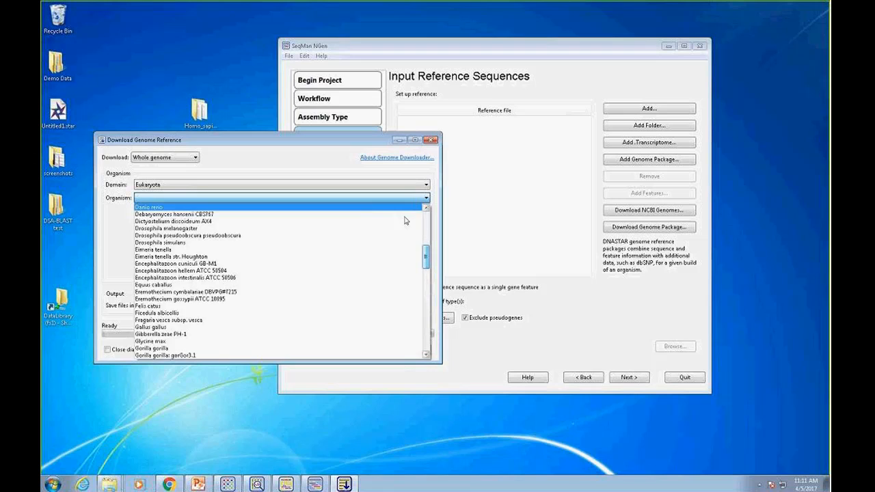
click(328, 145)
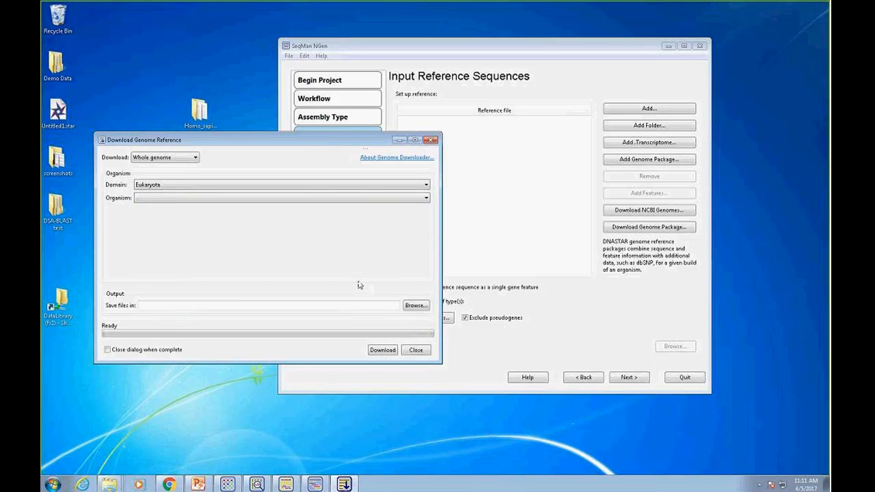
click(415, 350)
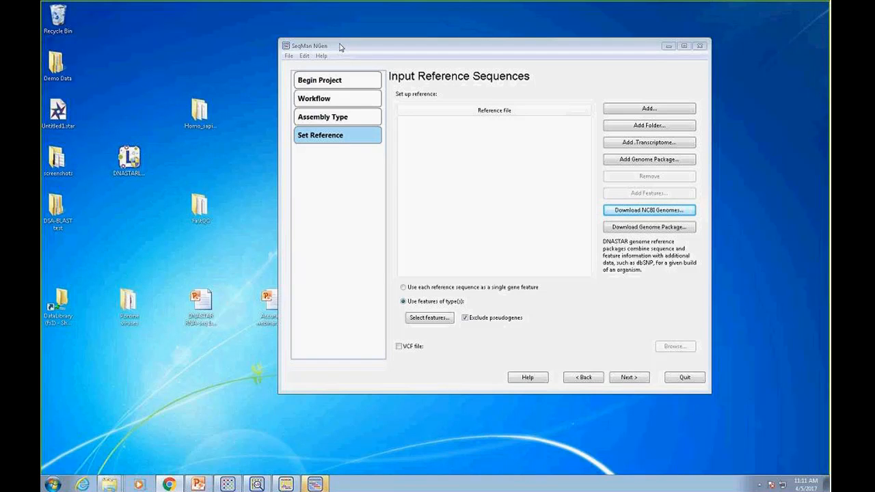
- Look through the downloadable genome template packages in an enlarged list, and cancel without selecting one
click(636, 231)
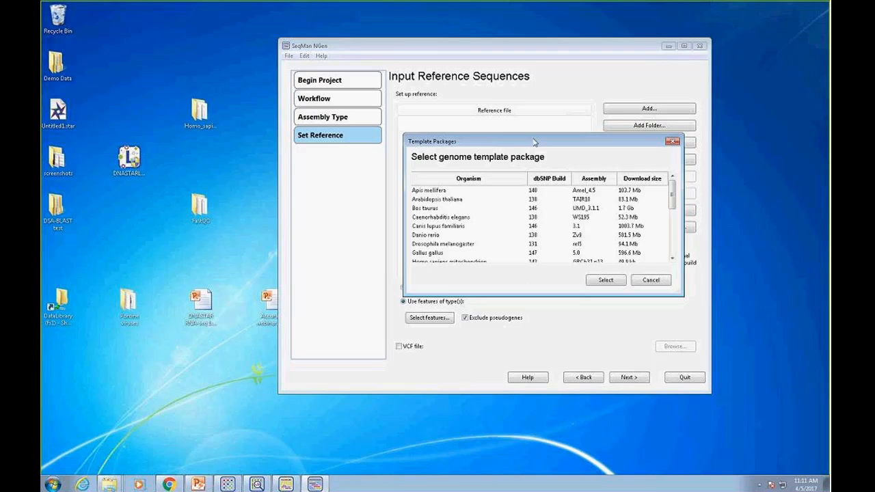
drag(535, 142, 443, 146)
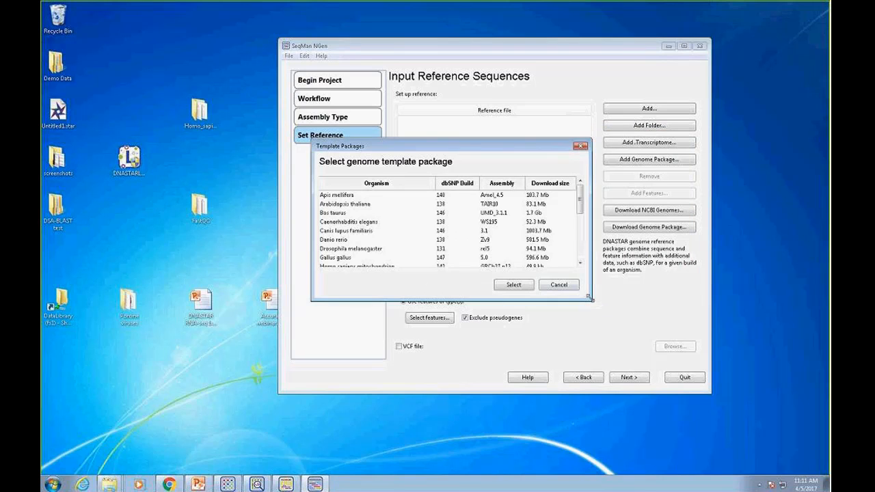
drag(591, 301, 687, 381)
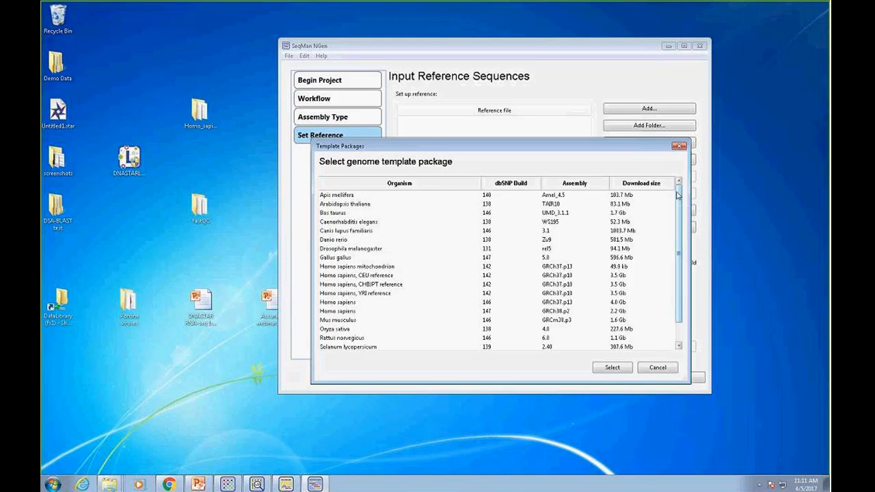
drag(680, 196, 680, 208)
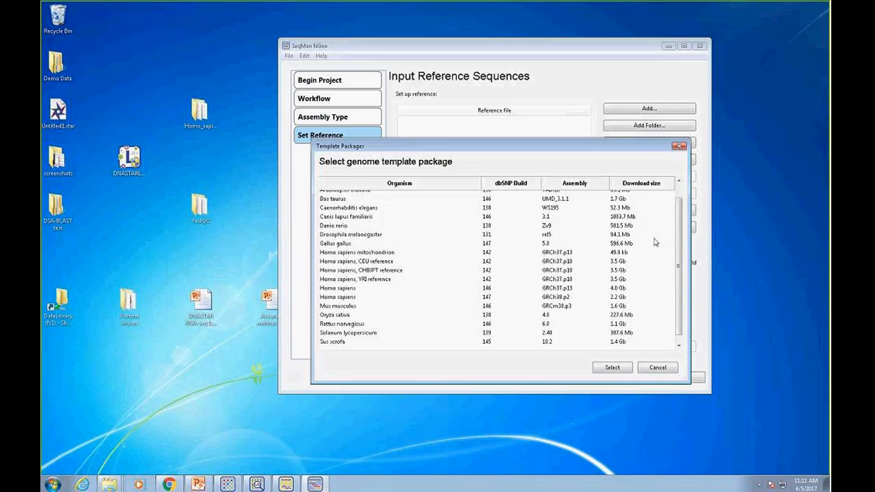
drag(681, 215, 681, 202)
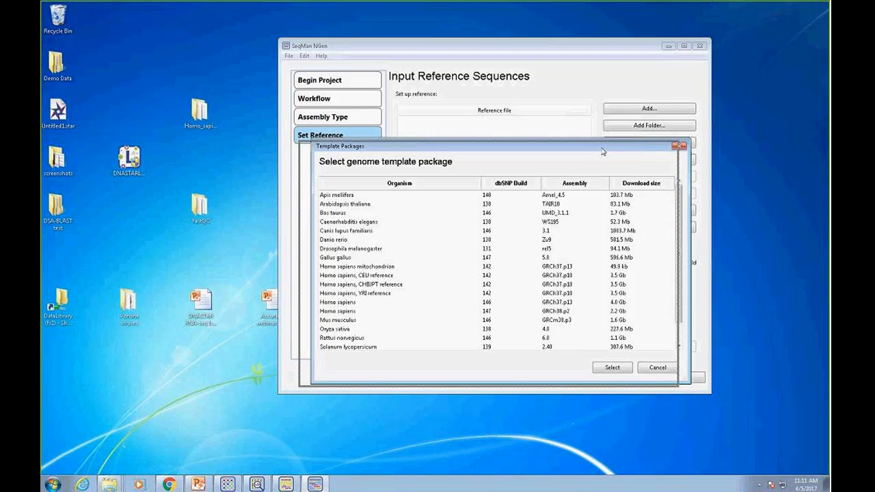
drag(614, 148, 600, 150)
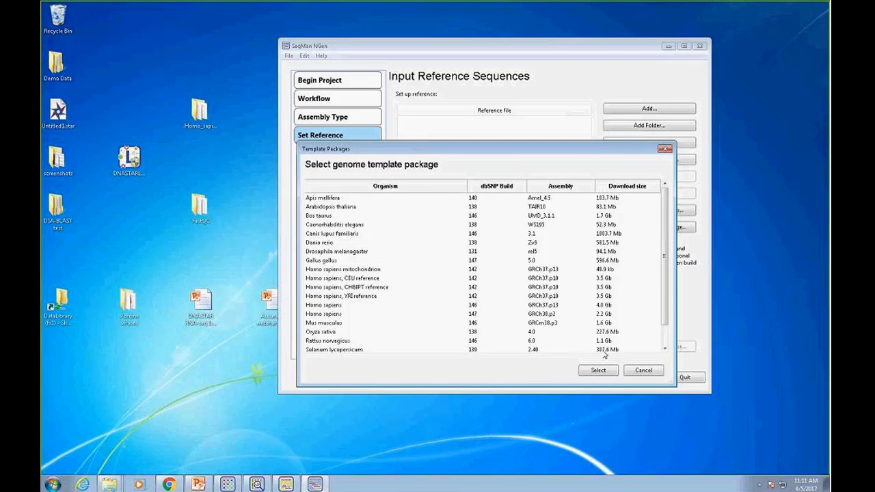
click(644, 371)
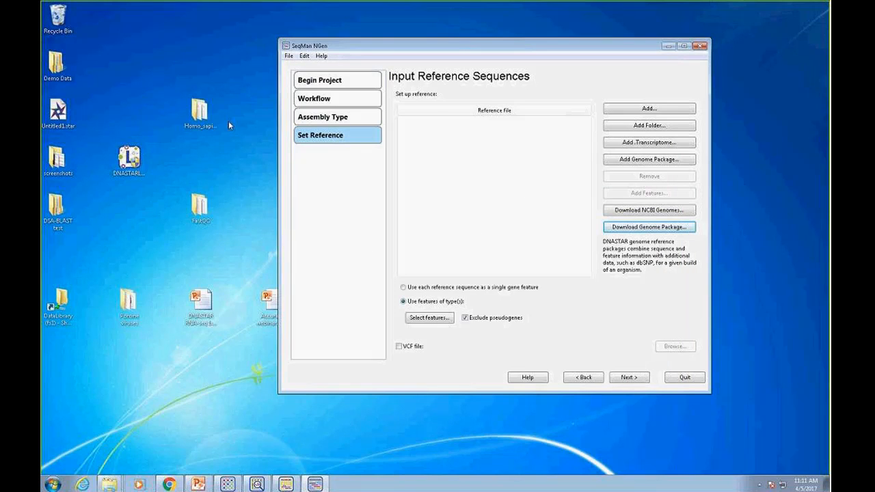
- Add the Homo_sapiens-GRCh37-dbSNP146.genometemplate folder from the desktop as the reference
click(201, 113)
drag(203, 115, 499, 197)
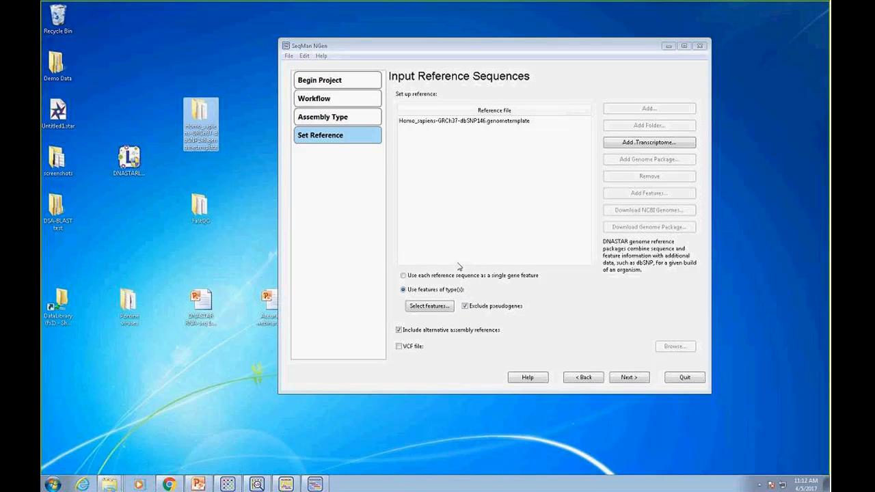
- Remove rRNA from the feature types used for the reference
click(428, 306)
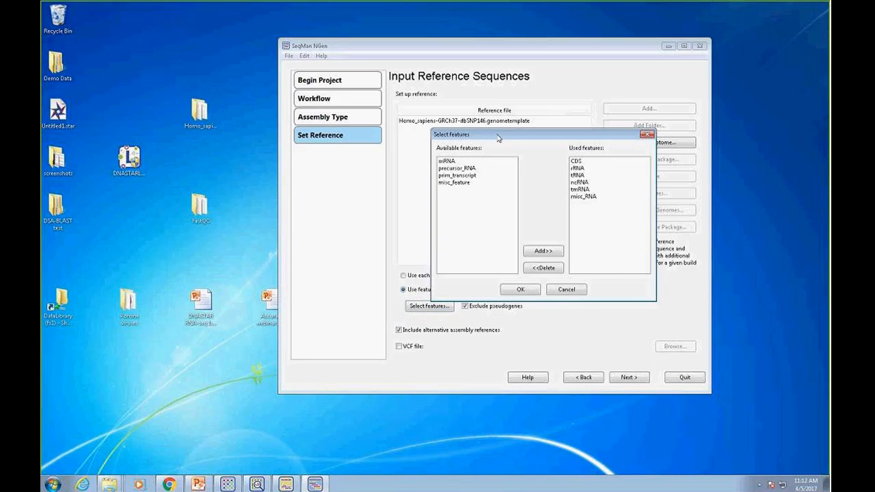
drag(500, 139, 467, 176)
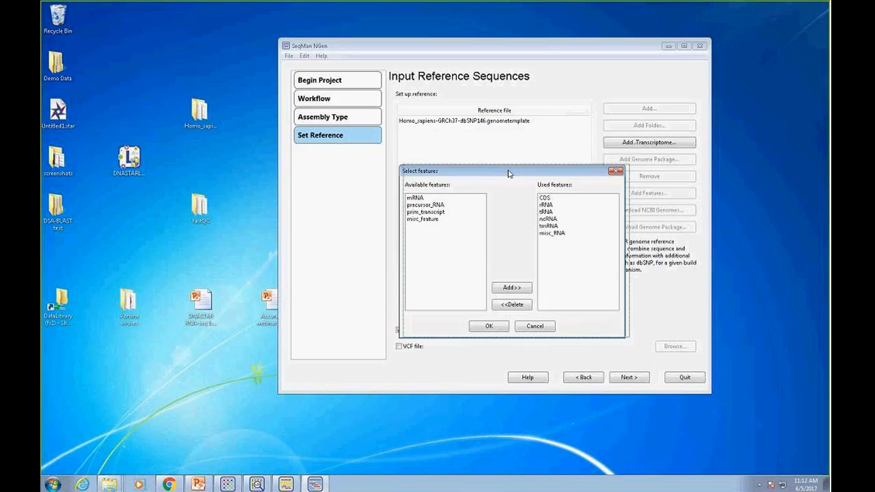
click(549, 197)
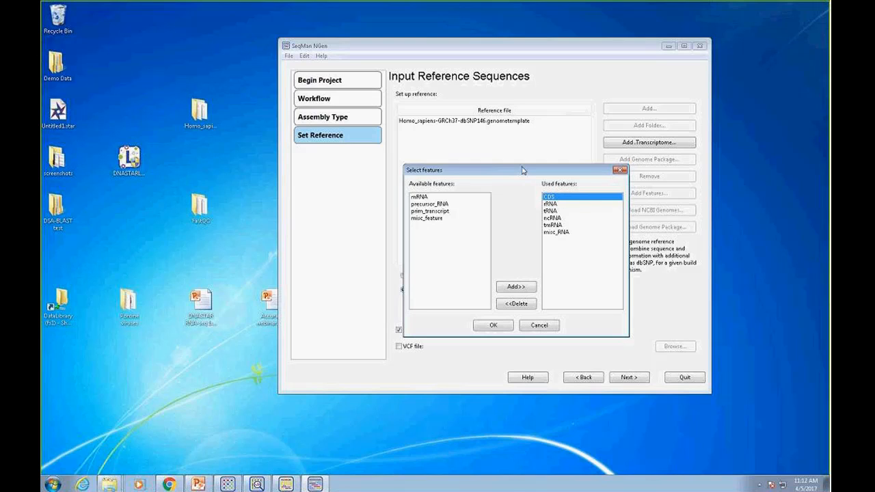
click(424, 198)
click(549, 203)
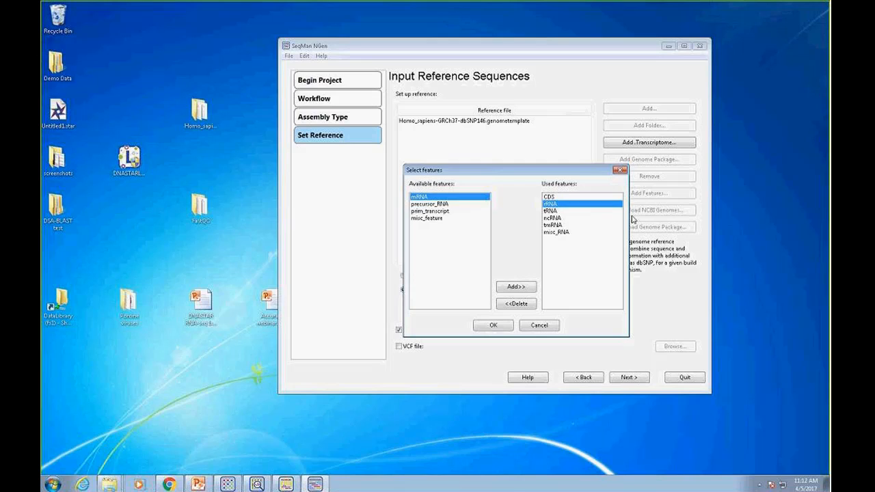
click(524, 303)
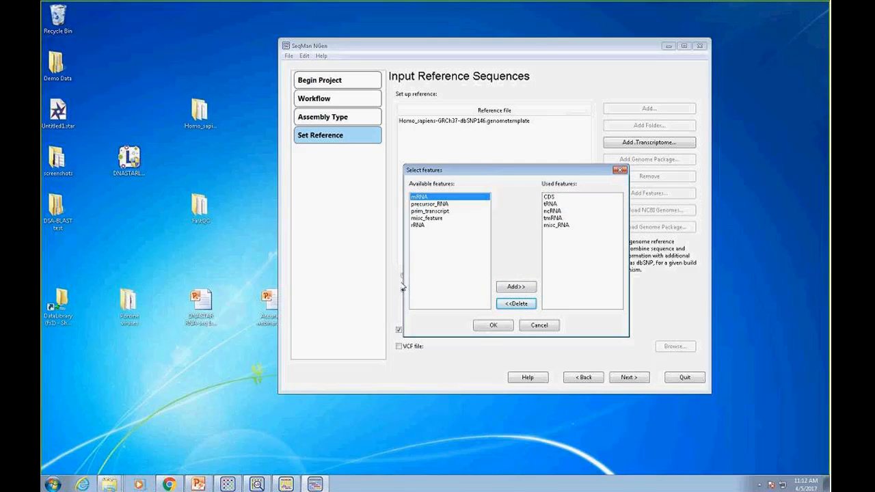
click(492, 328)
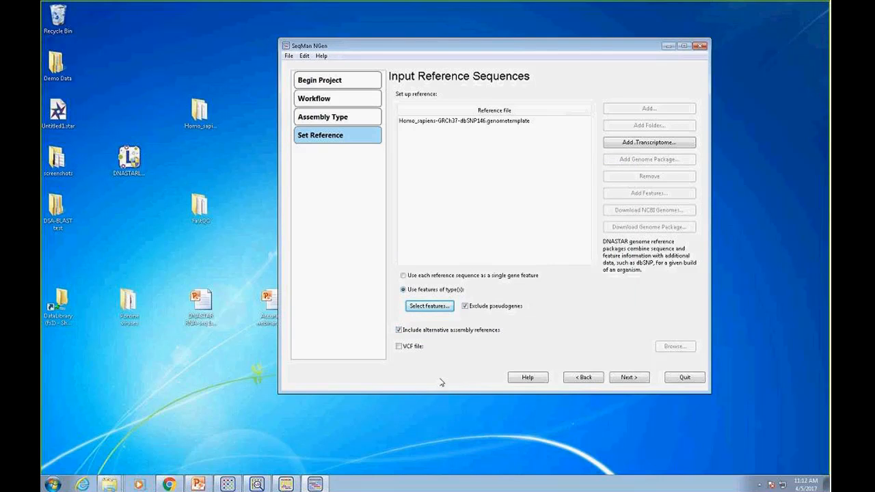
- Continue to the sequence input page and set the read technology to Illumina
click(634, 379)
click(485, 100)
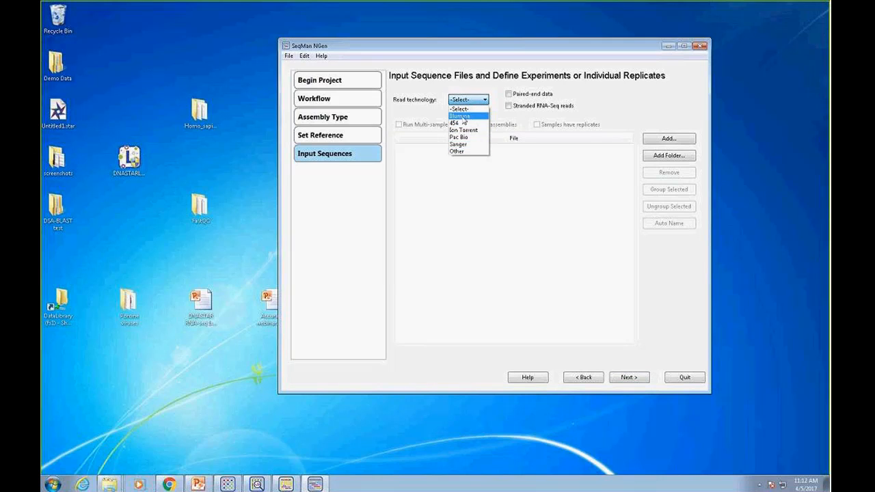
click(459, 116)
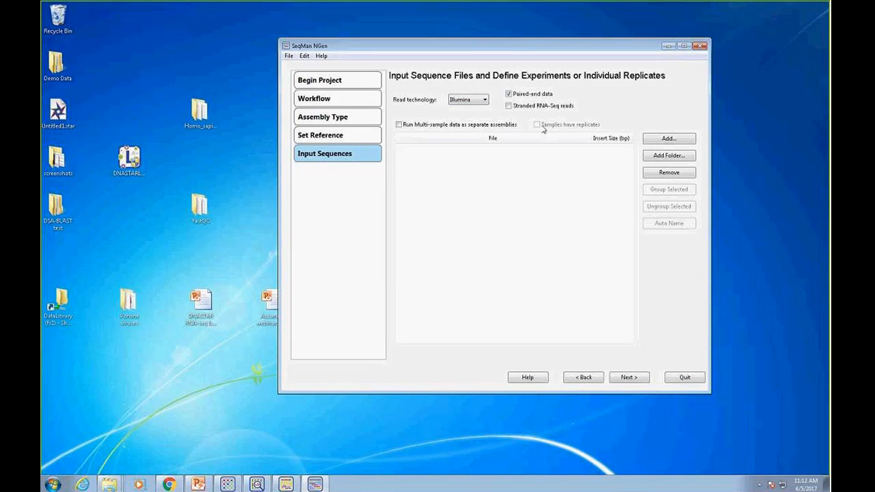
click(673, 139)
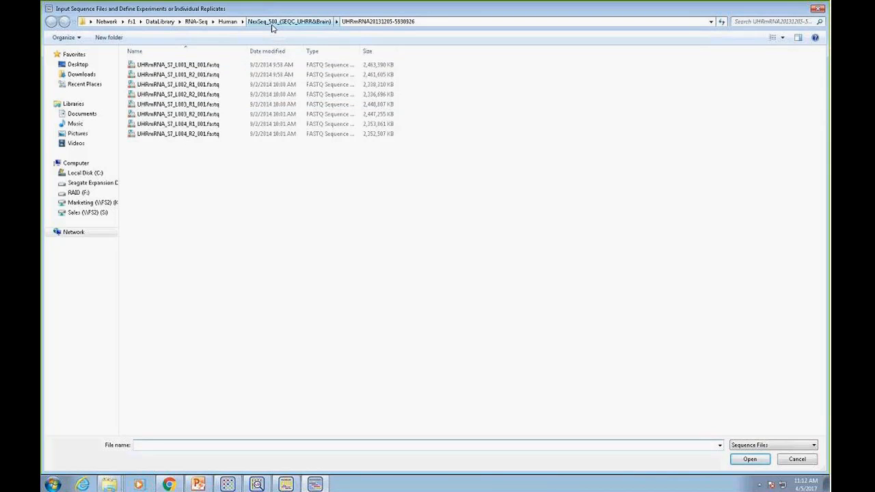
click(280, 22)
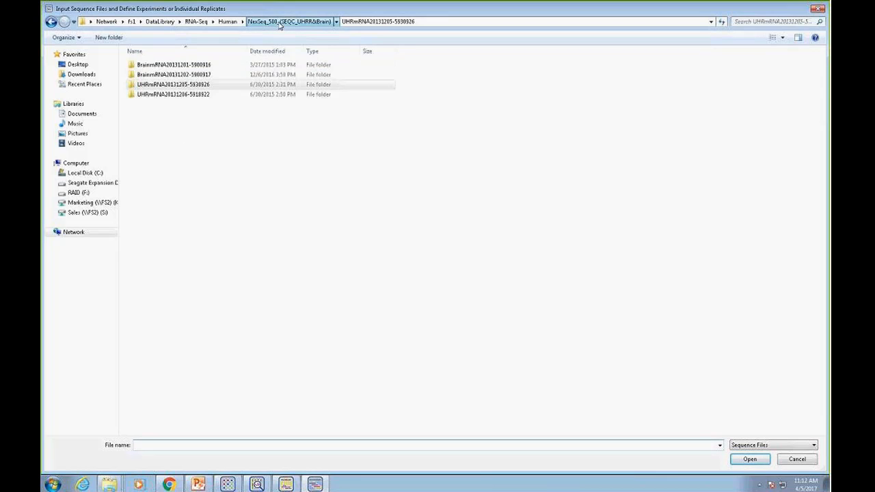
double_click(179, 65)
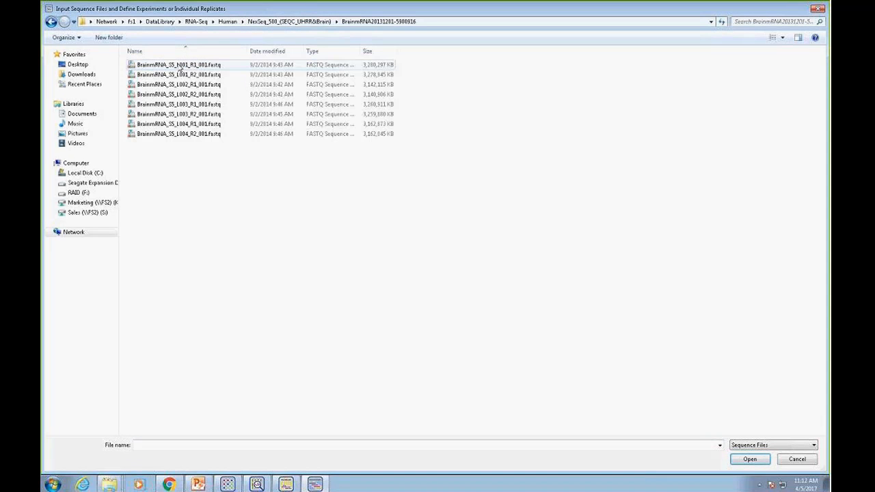
click(210, 65)
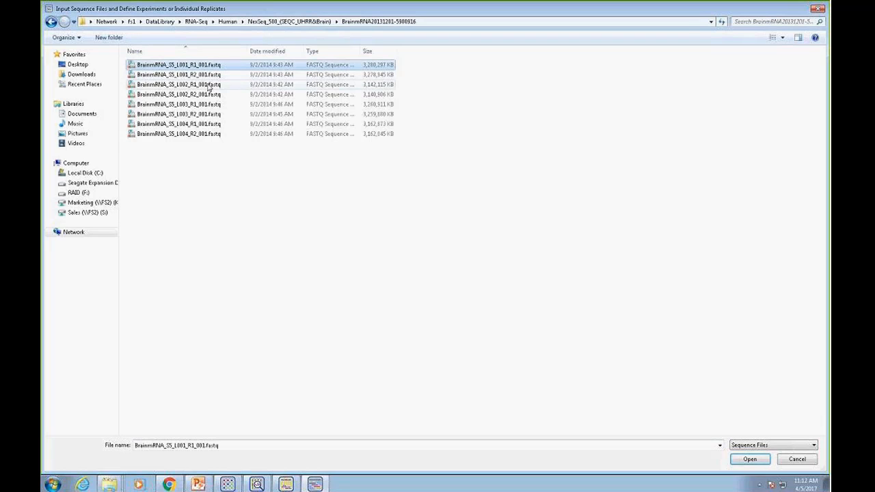
shift+click(211, 134)
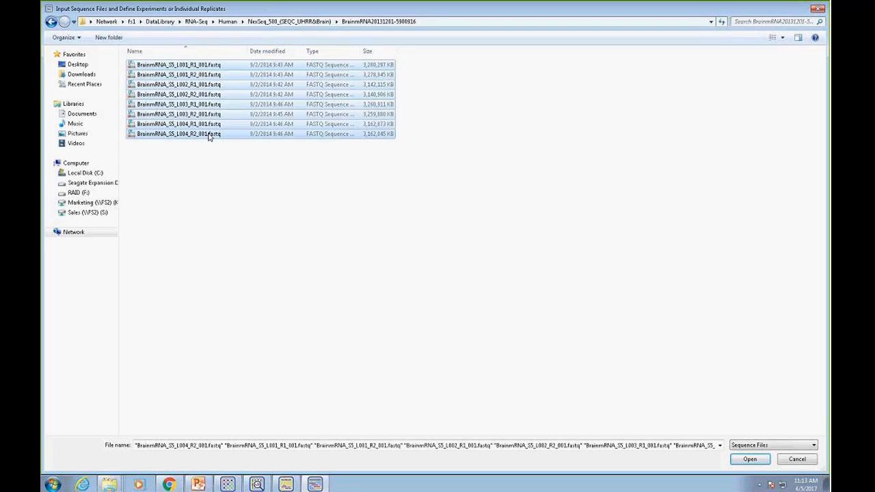
click(750, 459)
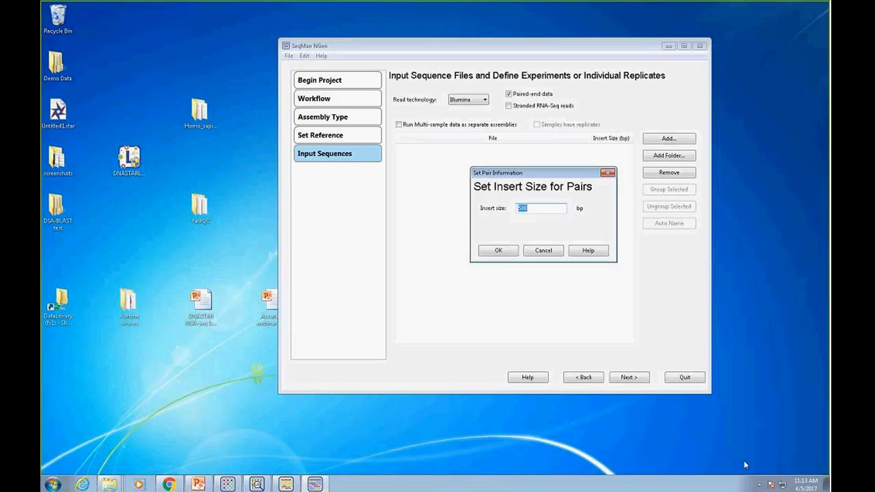
click(498, 251)
click(668, 138)
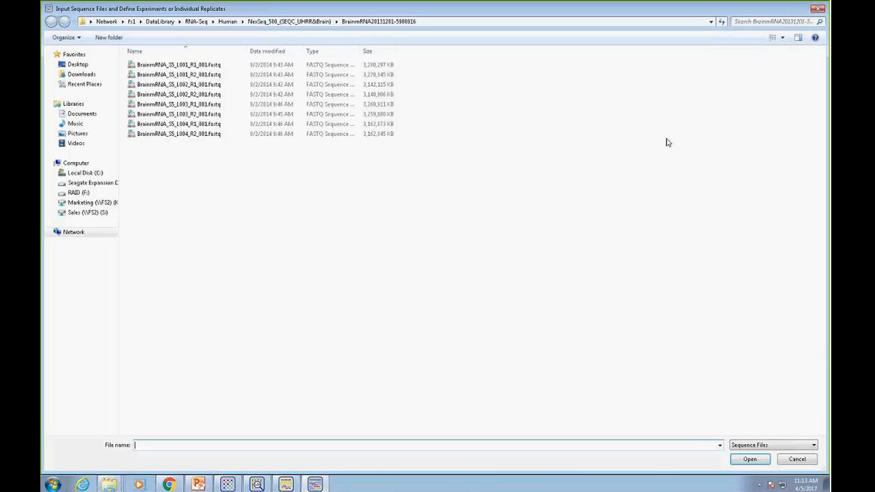
click(331, 23)
double_click(182, 87)
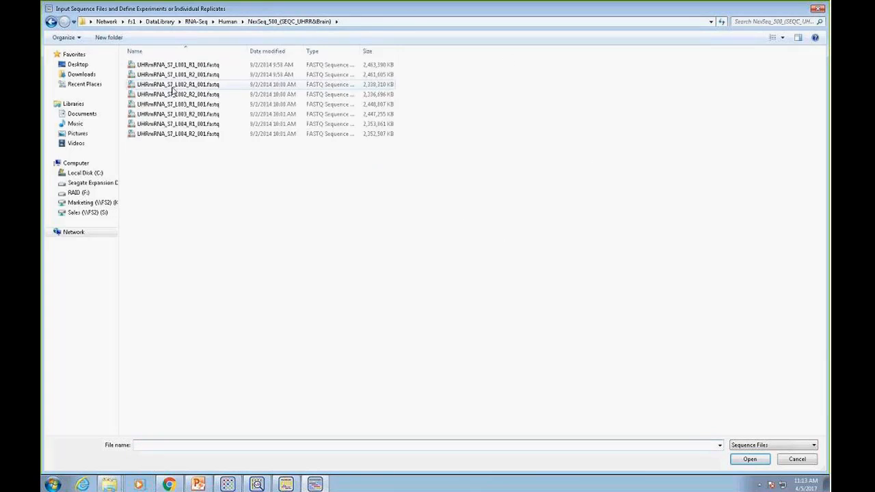
click(177, 65)
shift+click(190, 135)
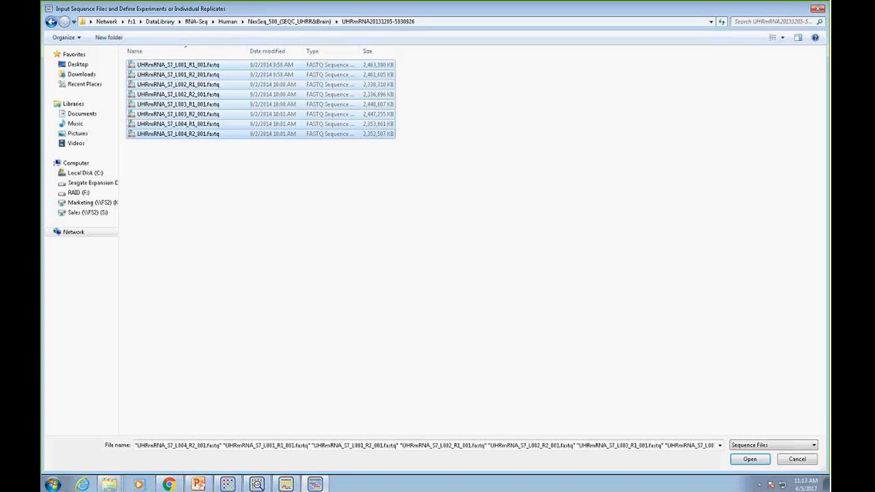
click(749, 461)
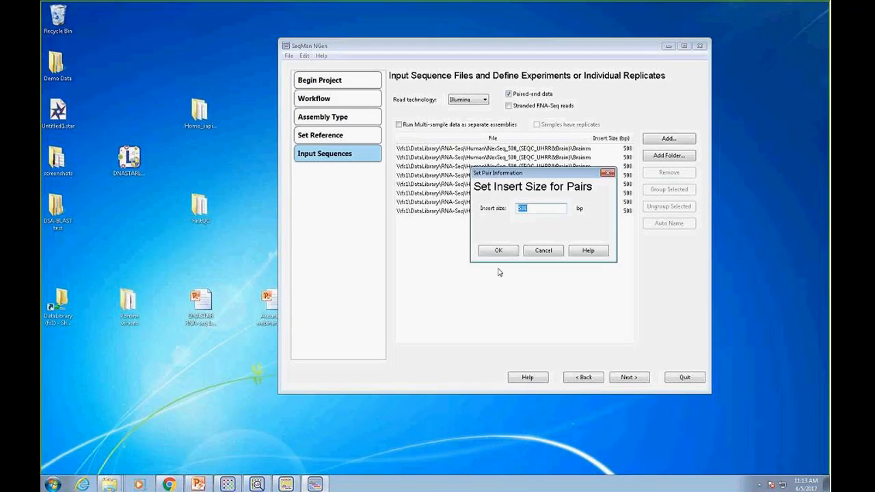
click(503, 253)
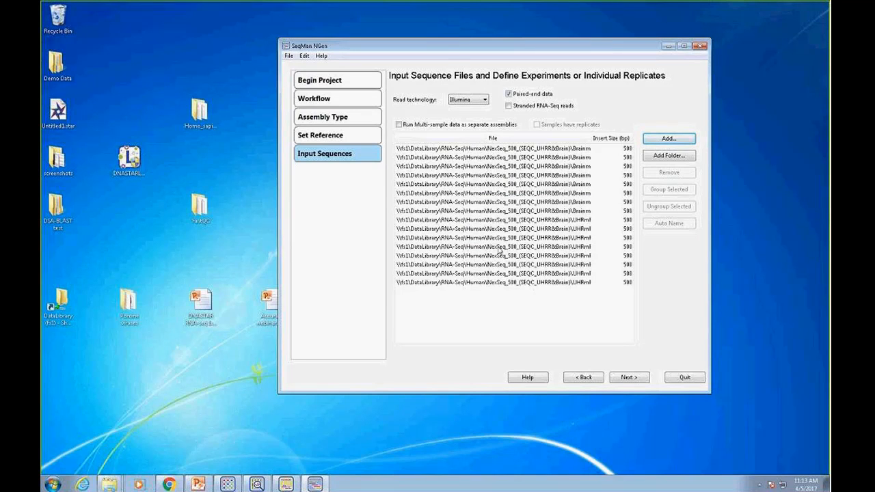
- Set the multi-sample data to run as separate assemblies and enlarge the window to show the full file paths
drag(447, 50, 422, 49)
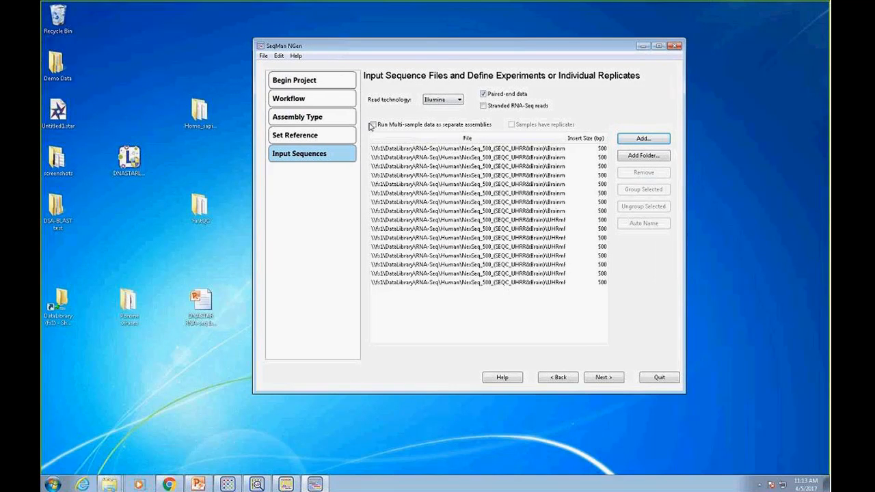
click(373, 124)
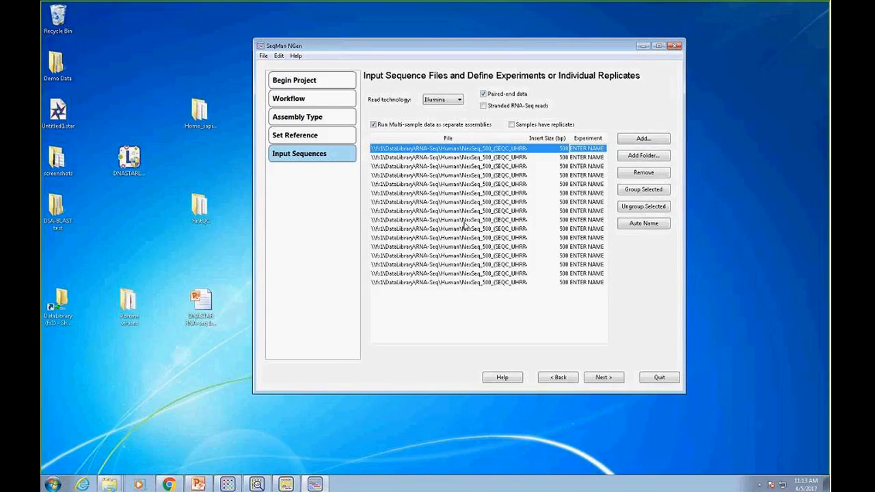
drag(683, 399, 778, 436)
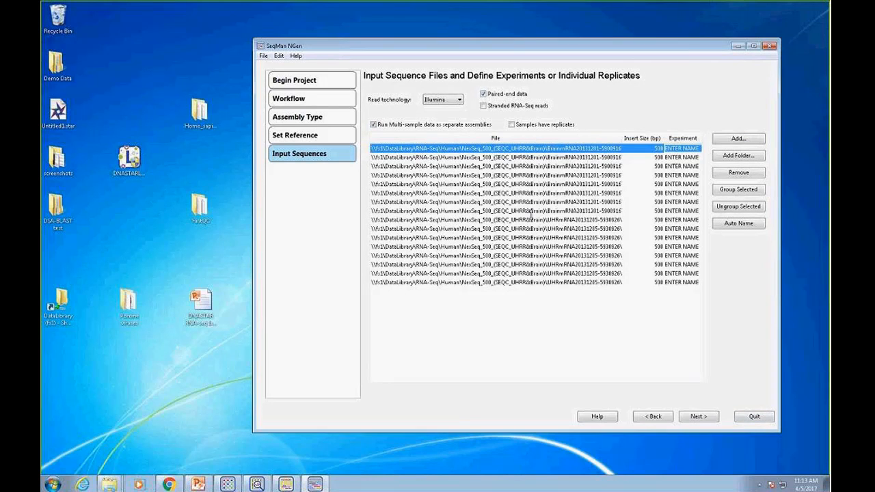
- Group the eight BrainmRNA read files into an experiment named Brain
shift+click(507, 212)
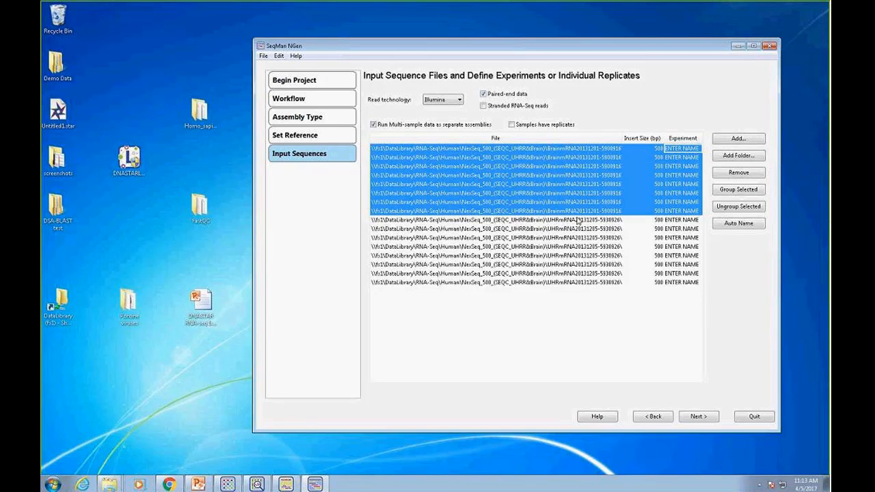
click(731, 192)
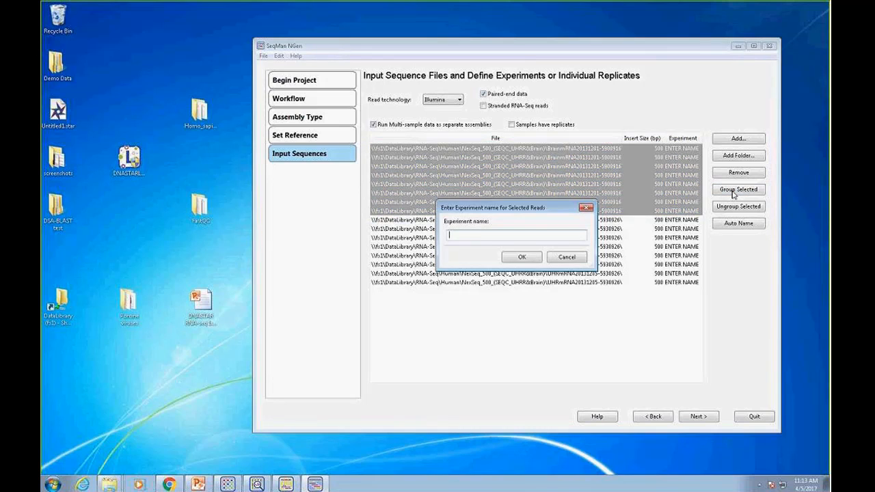
text(Brain)
click(525, 258)
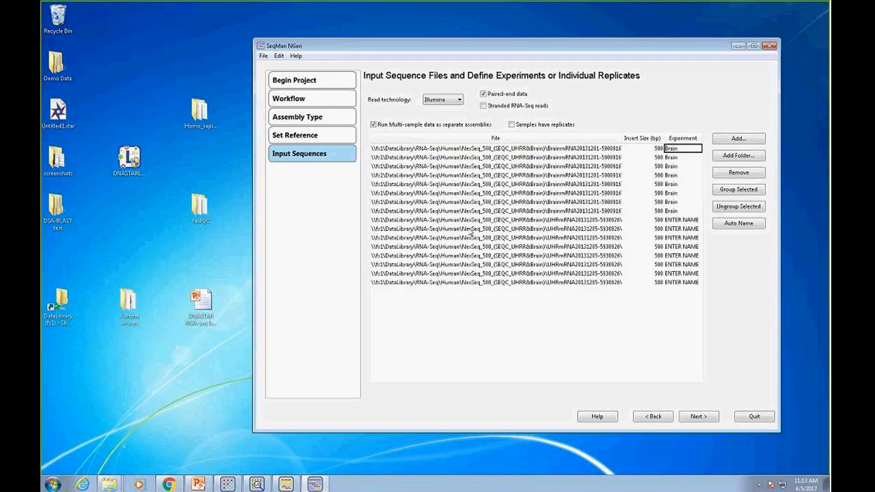
- Group the eight UHRmRNA read files into an experiment named UHR and continue to the assembly options
click(470, 222)
shift+click(481, 283)
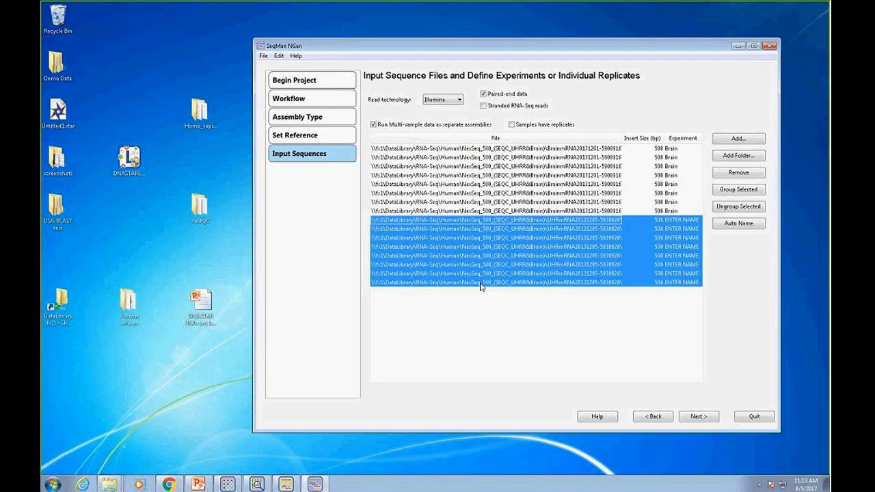
click(729, 193)
text(UH)
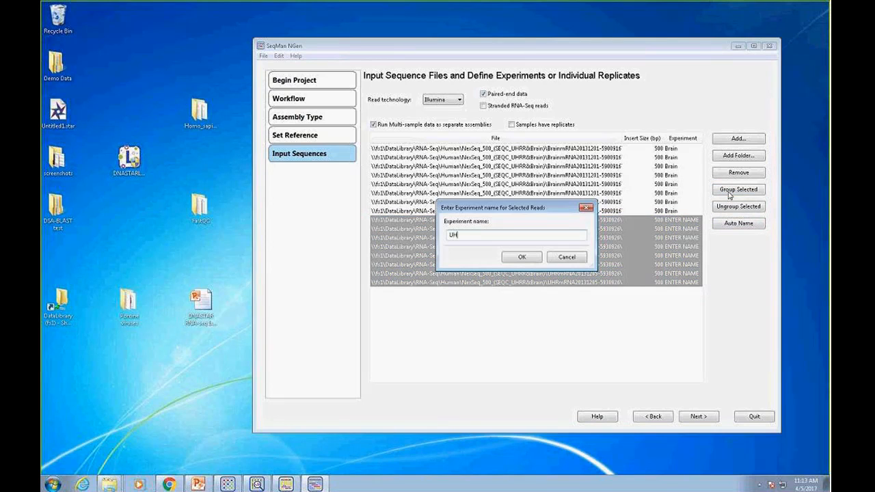
text(R)
click(519, 258)
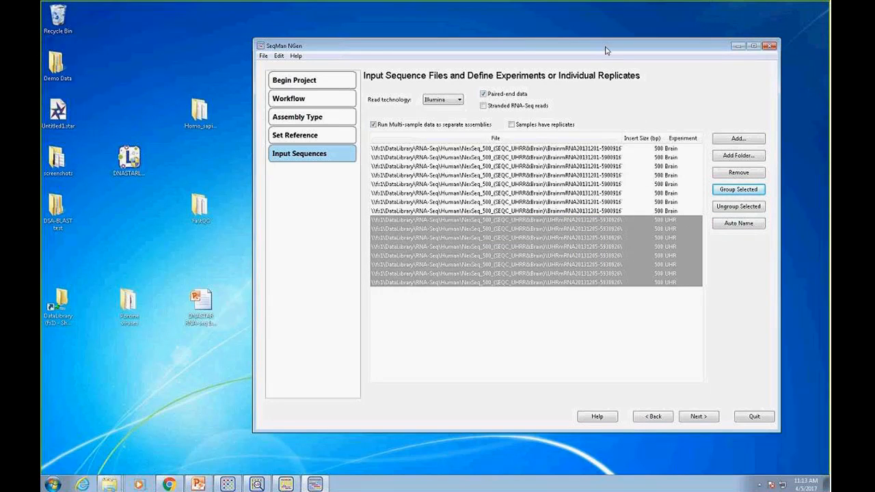
drag(607, 46, 542, 41)
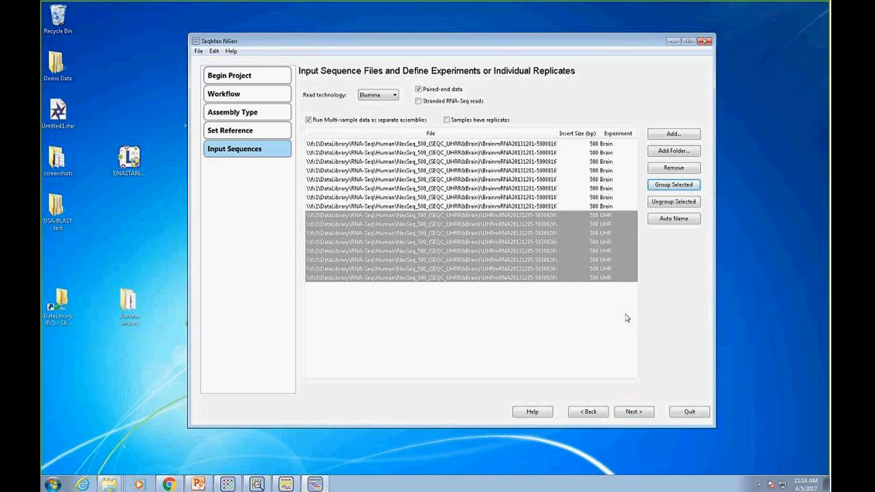
click(643, 414)
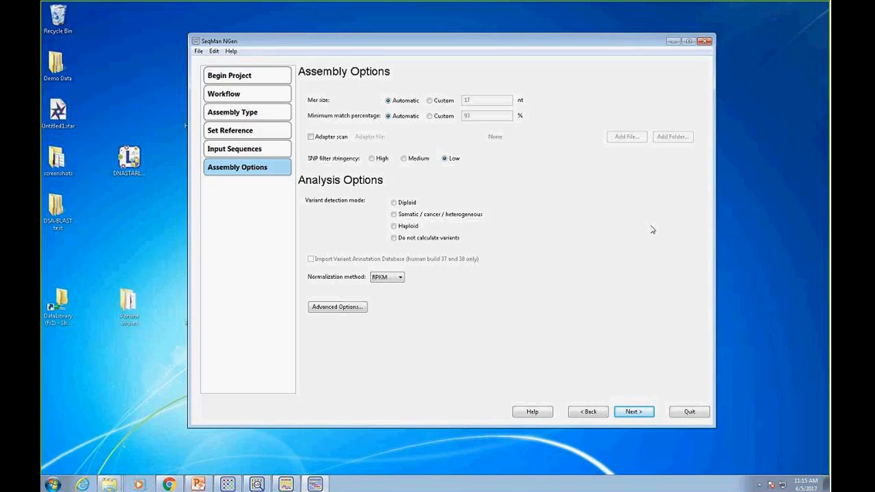
- Try out the adapter scan option and a custom minimum match percentage of 85%, and enter 93% again
click(311, 137)
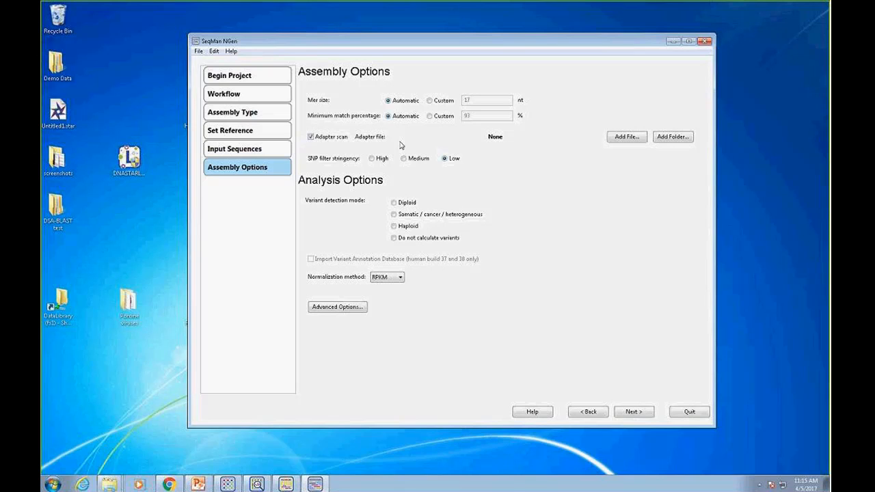
click(311, 137)
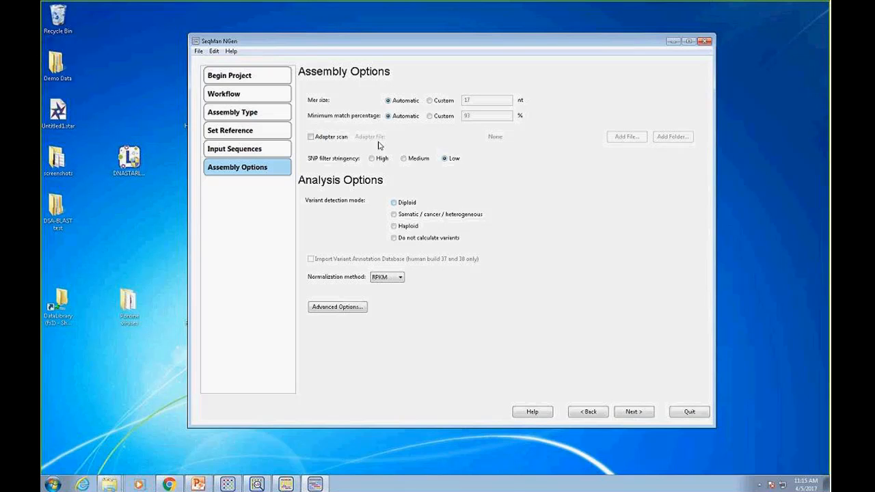
click(432, 117)
drag(484, 115, 460, 115)
text(85)
key(BackSpace)
key(BackSpace)
text(93)
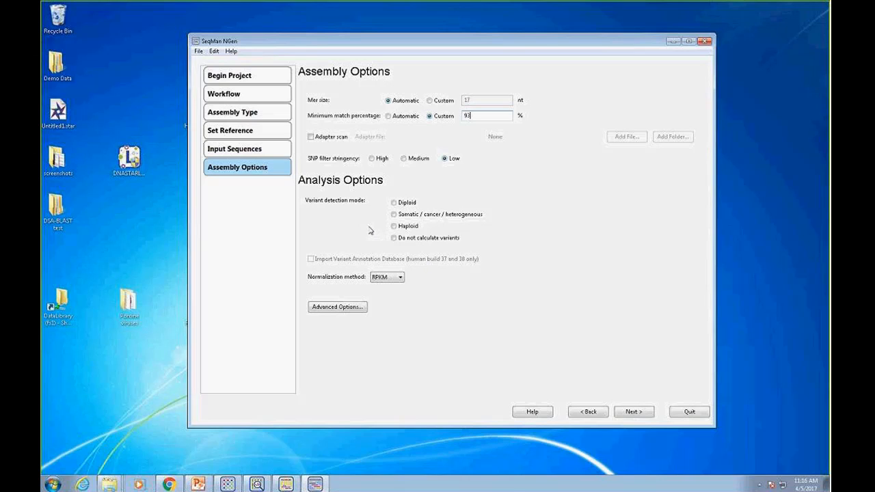
- Set the variant detection mode to Diploid and keep RPKM as the normalization method
click(393, 203)
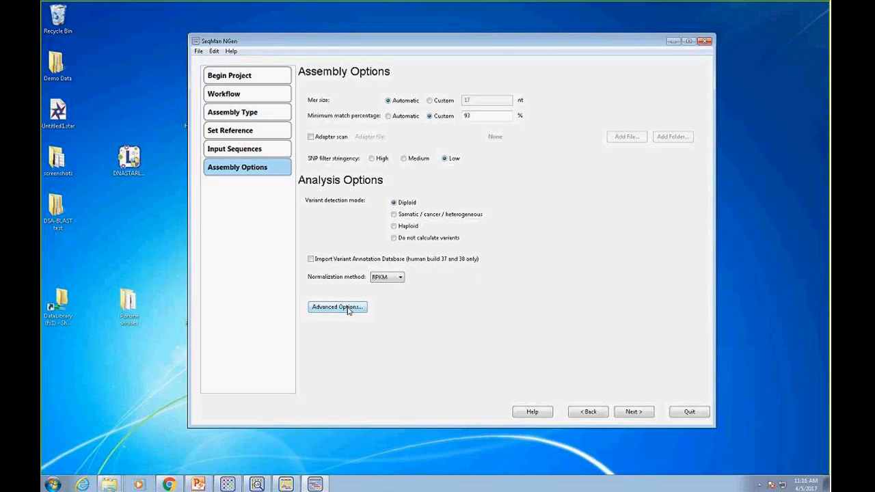
click(392, 278)
click(391, 280)
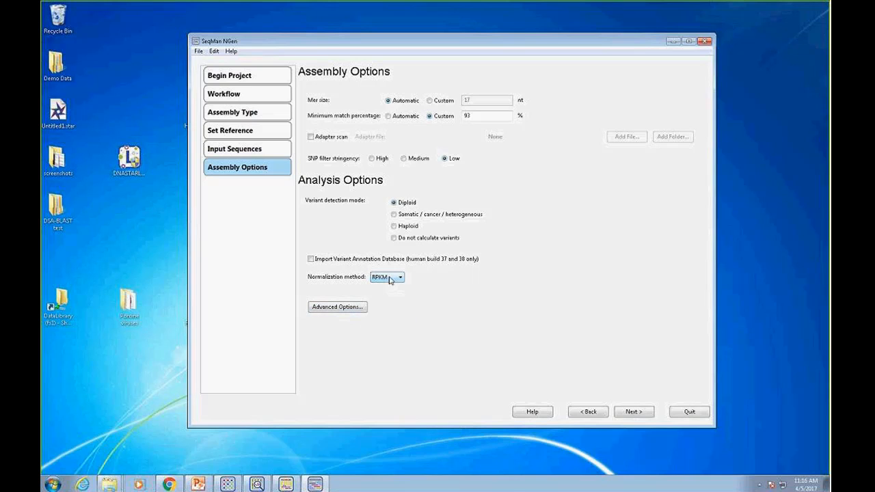
- Review the advanced alignment options, try unlimited deep coverage, and restore limiting only for mitochondria and chloroplasts
click(337, 308)
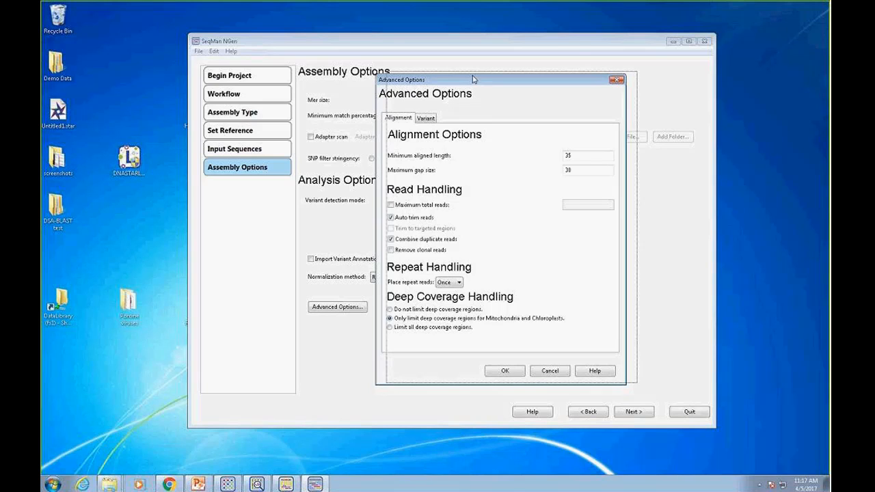
drag(474, 80, 501, 76)
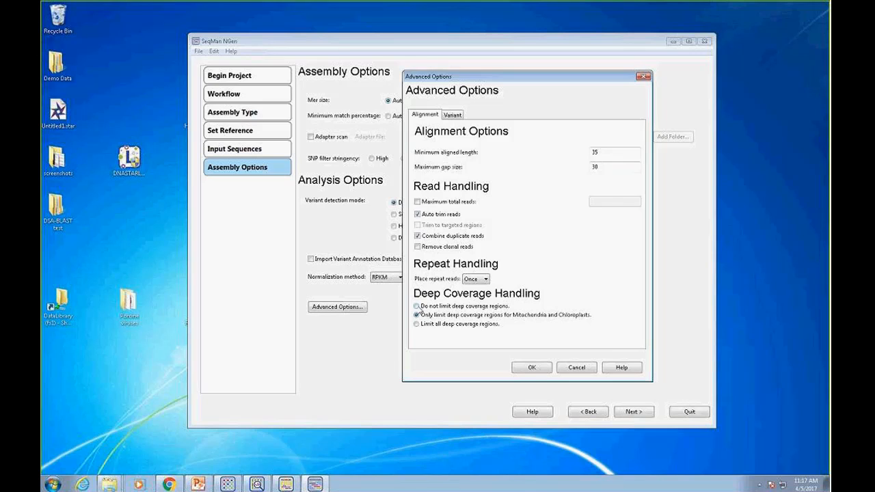
click(417, 306)
click(417, 315)
click(532, 369)
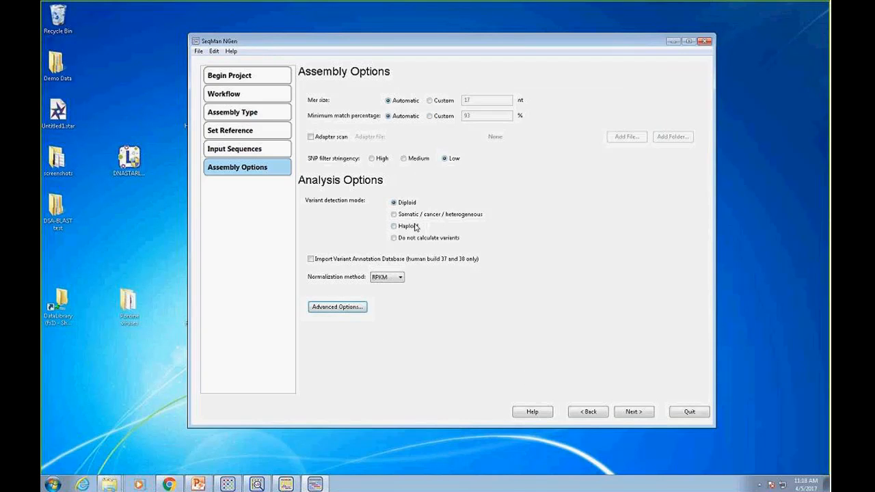
- Leave the sample gender of the Brain and UHR experiments as unknown and continue to the assembly output page
click(637, 415)
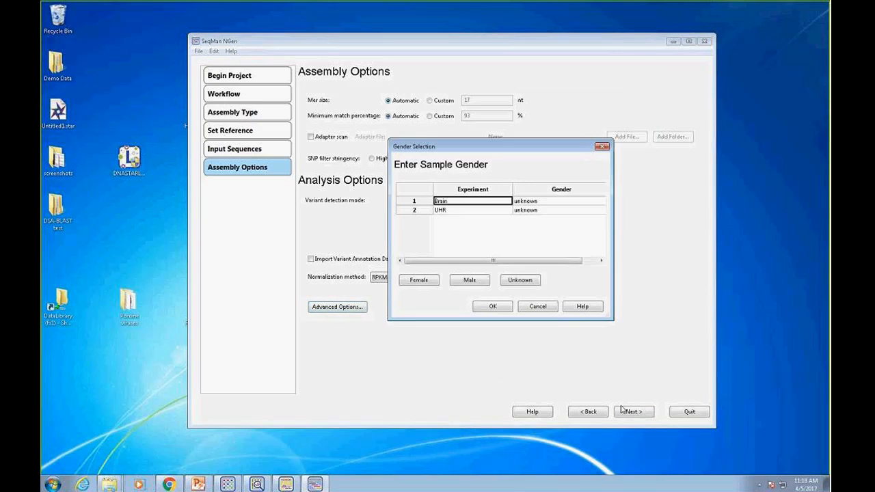
click(518, 282)
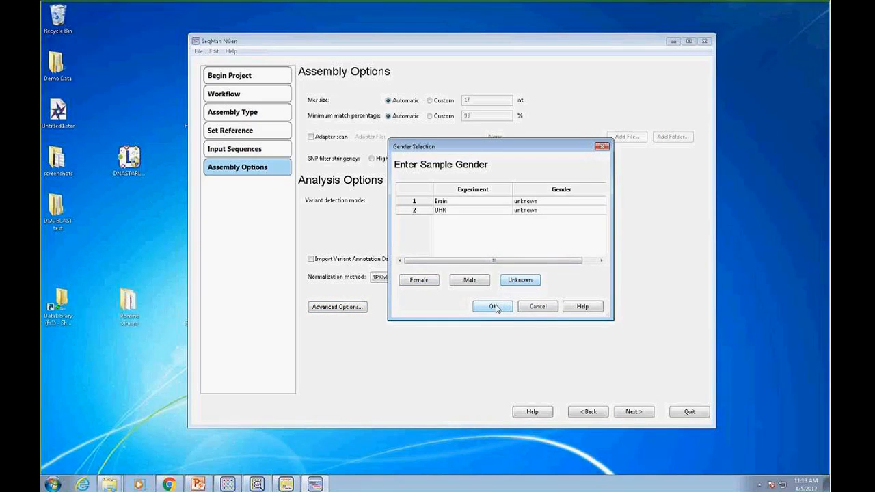
click(494, 307)
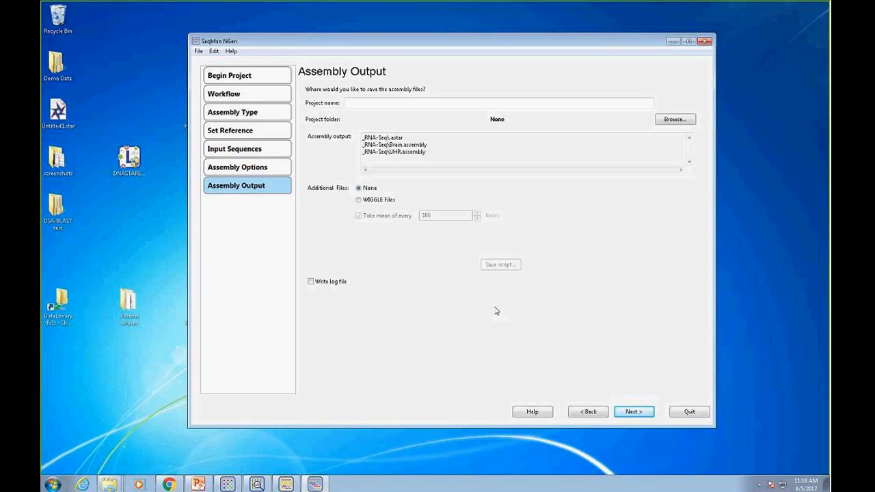
- Name the assembly project Demo
click(371, 106)
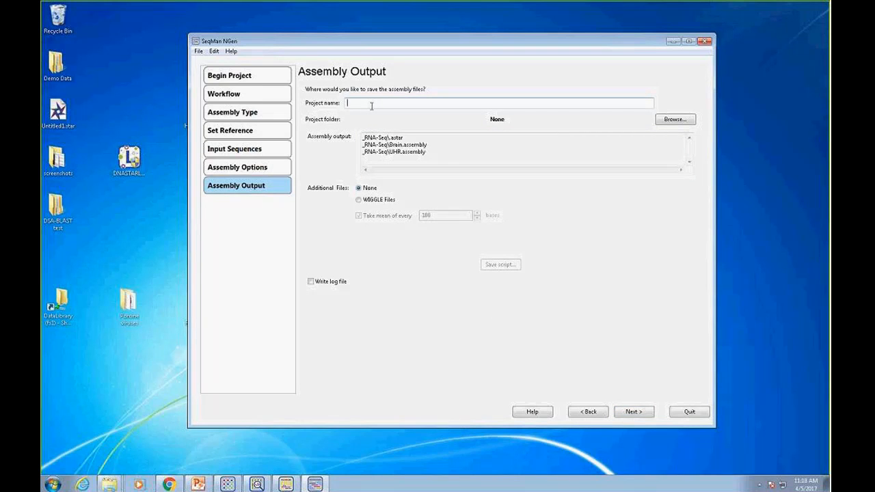
text(Demo)
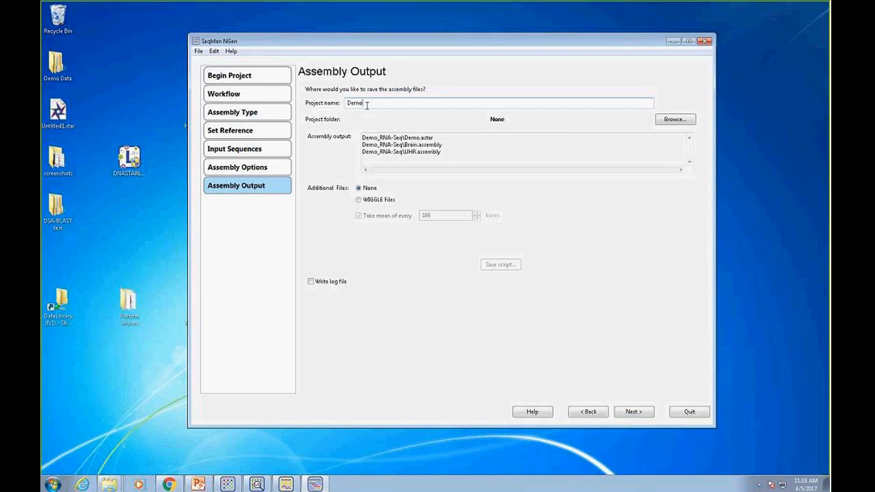
- Choose the desktop Demo Data folder as the project folder and review the listed assembly output files
click(675, 119)
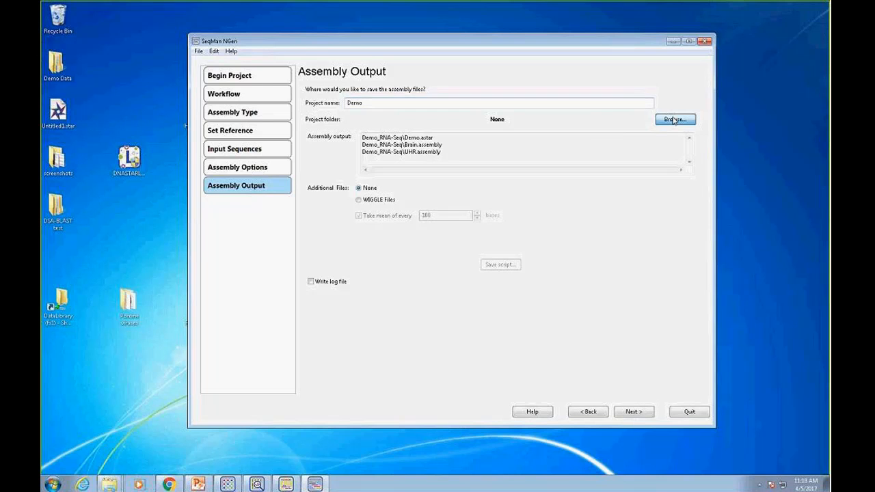
click(109, 21)
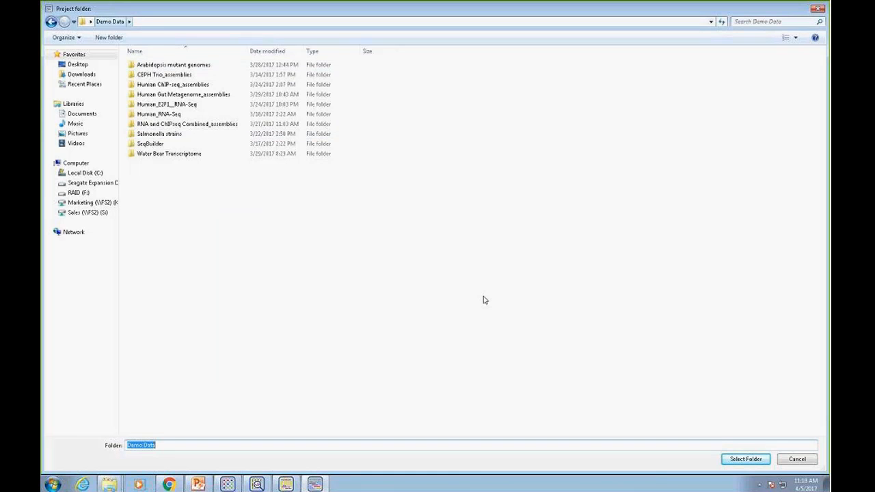
click(767, 459)
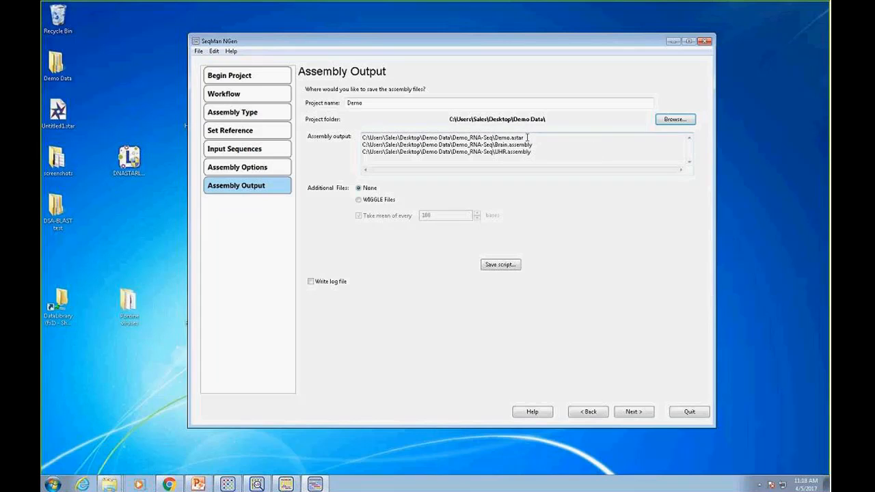
drag(526, 138, 489, 137)
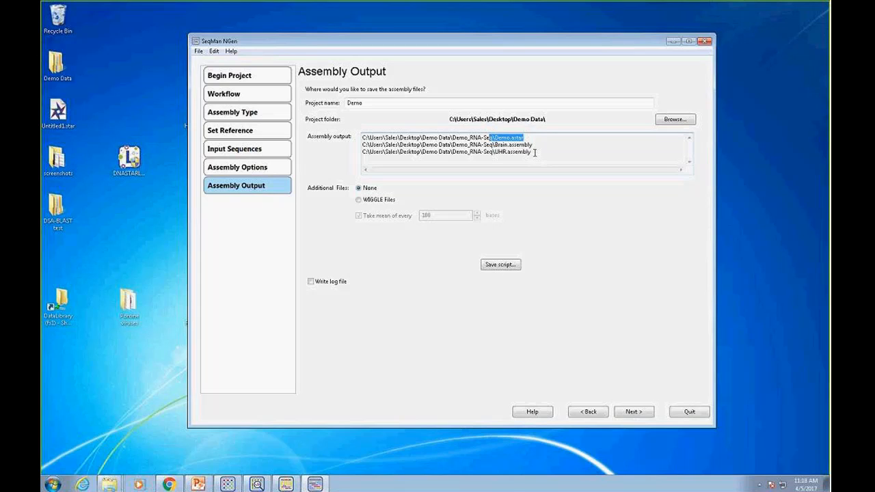
drag(535, 152, 492, 145)
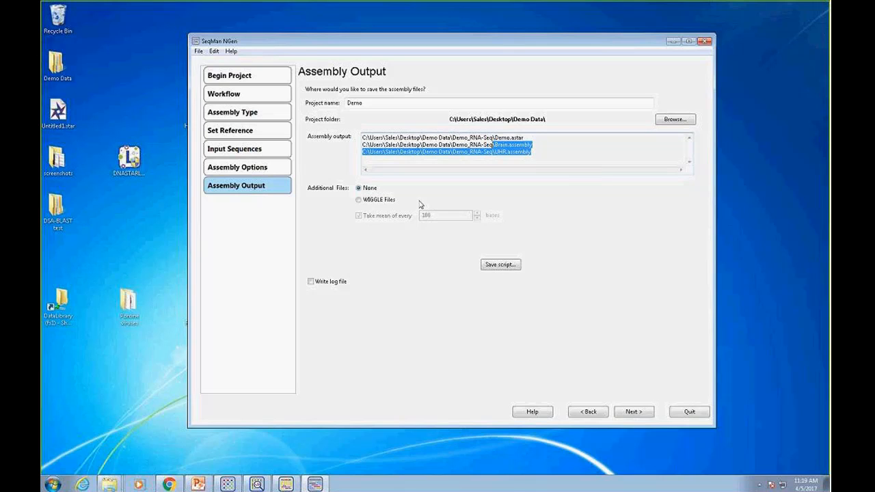
- Add WIGGLE files to the output, taking the mean of every 5 bases, and continue to the run assembly page
click(359, 200)
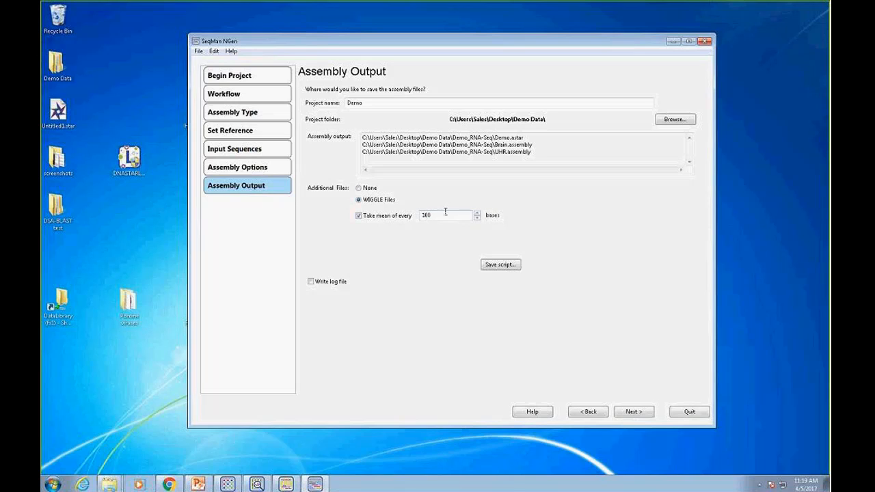
drag(446, 215, 414, 218)
text(56)
key(BackSpace)
click(634, 412)
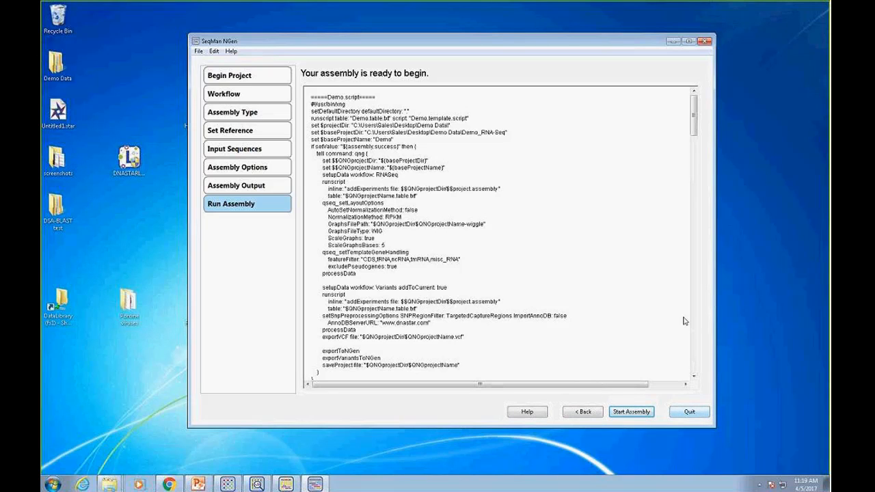
- Minimize SeqMan NGen, switch to the Human project in ArrayStar and show the Brain versus UHR scatter plot
click(673, 41)
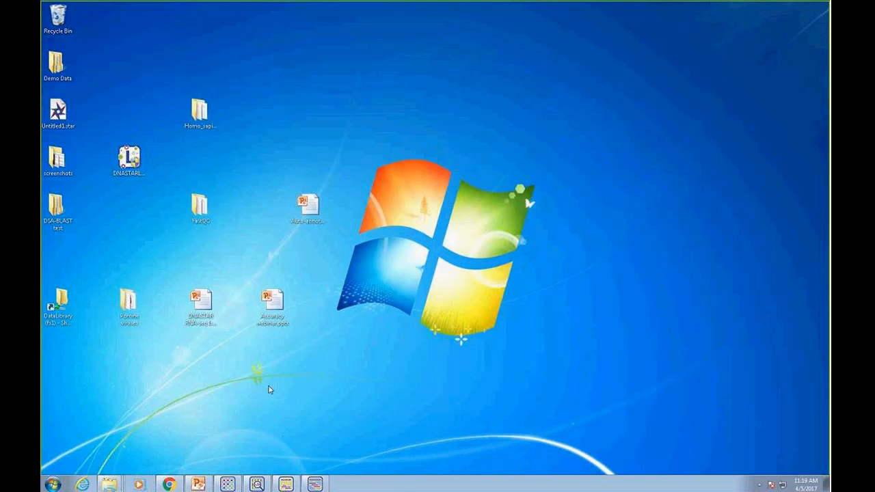
click(233, 484)
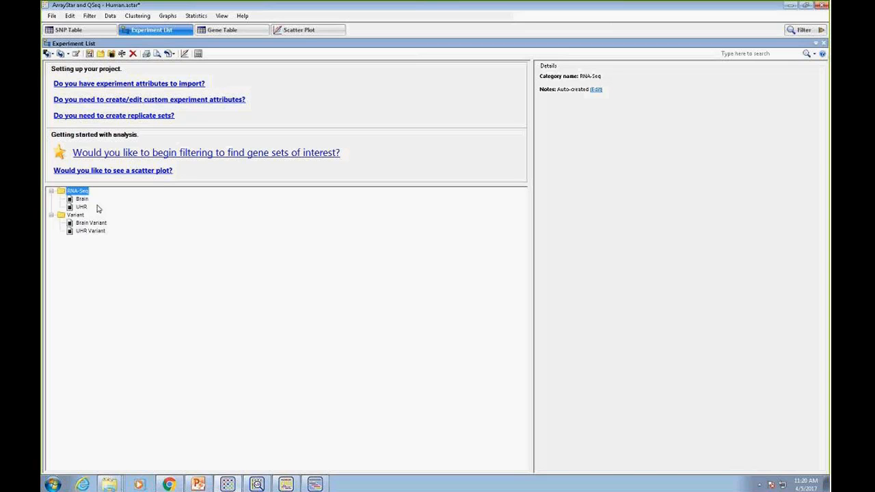
click(304, 32)
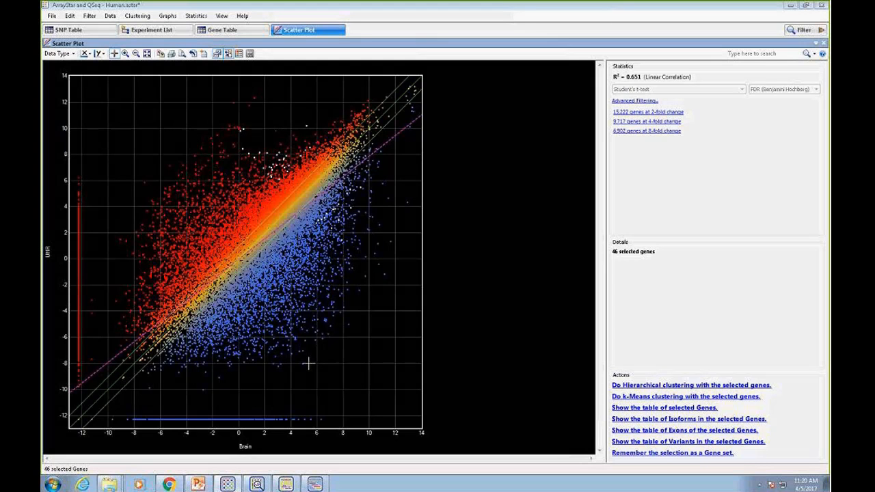
mouse_move(48, 252)
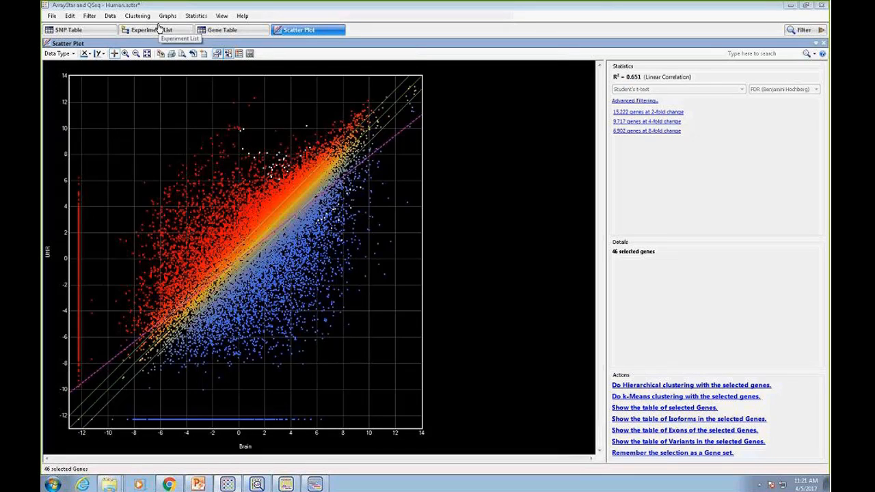
- Open the filter for all genes, then enlarge and reposition its window to show more of the results
click(91, 18)
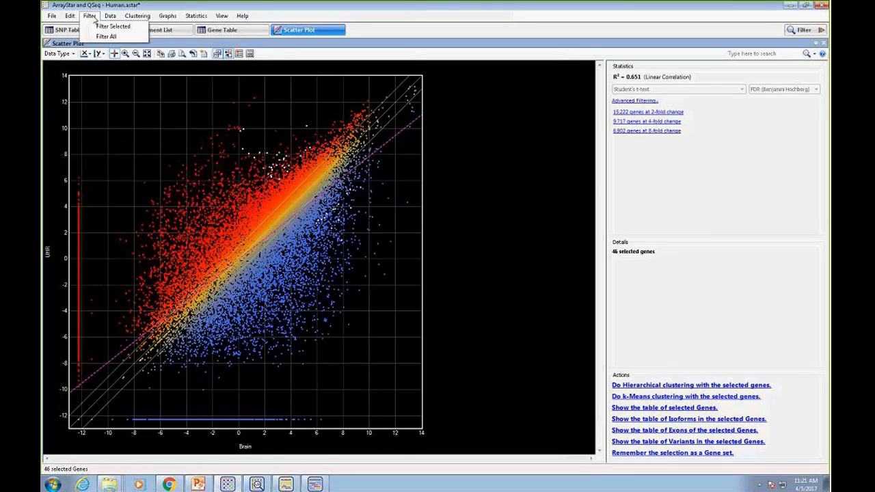
click(106, 37)
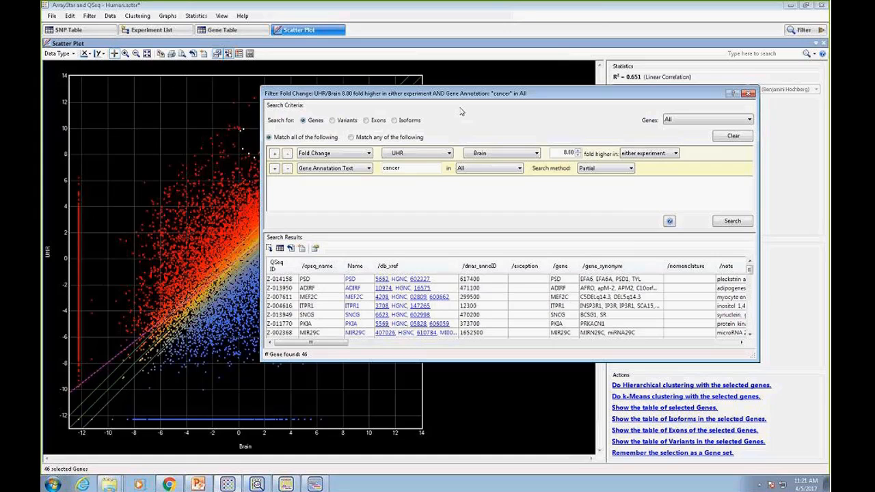
drag(571, 97, 473, 84)
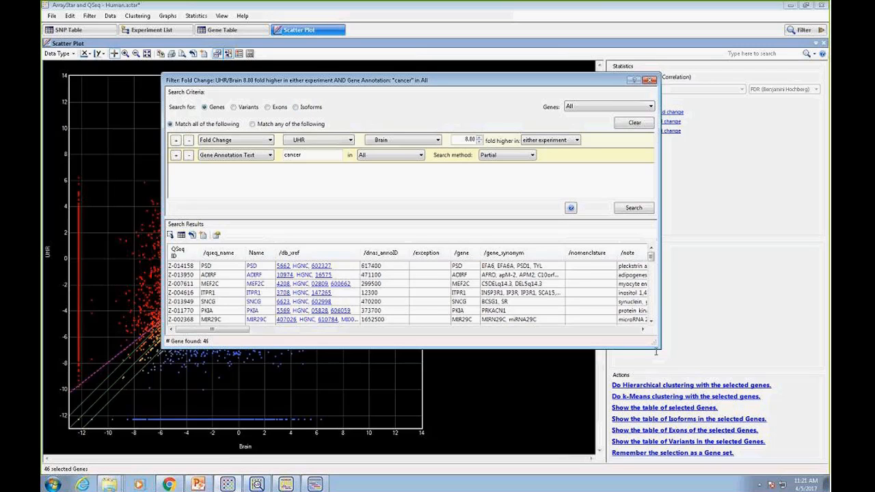
drag(655, 345, 763, 424)
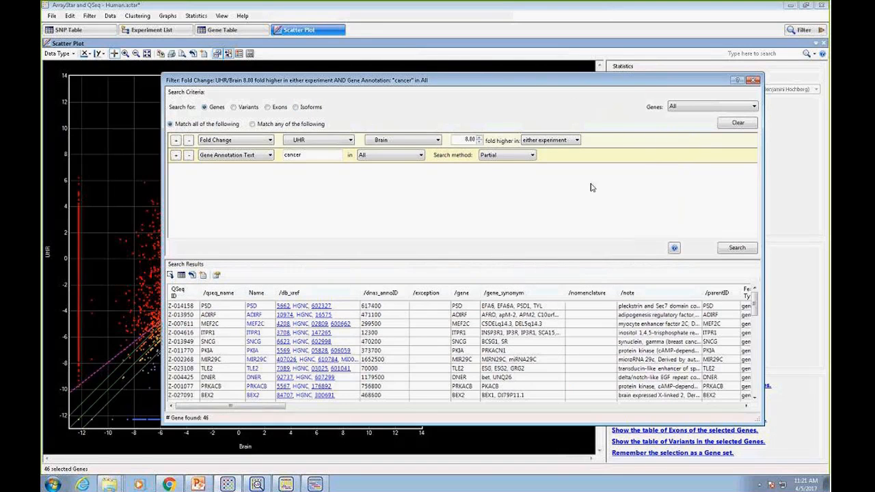
drag(476, 85, 458, 71)
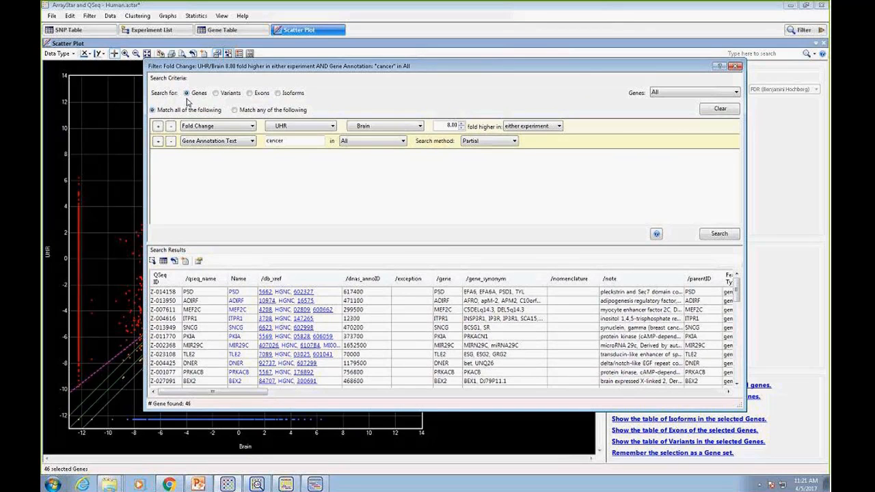
- Set the first filter criterion to a Fold Change of 8.00 between Brain and UHR, higher in either experiment, and close the filter
click(252, 125)
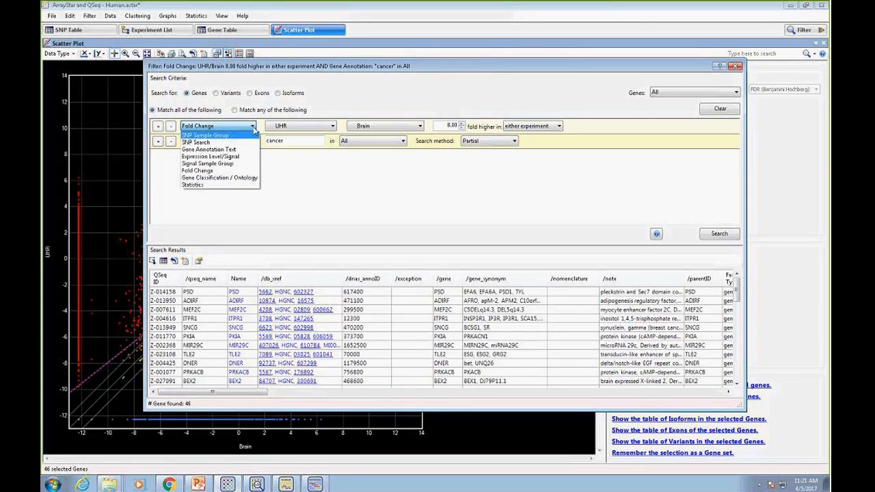
click(221, 172)
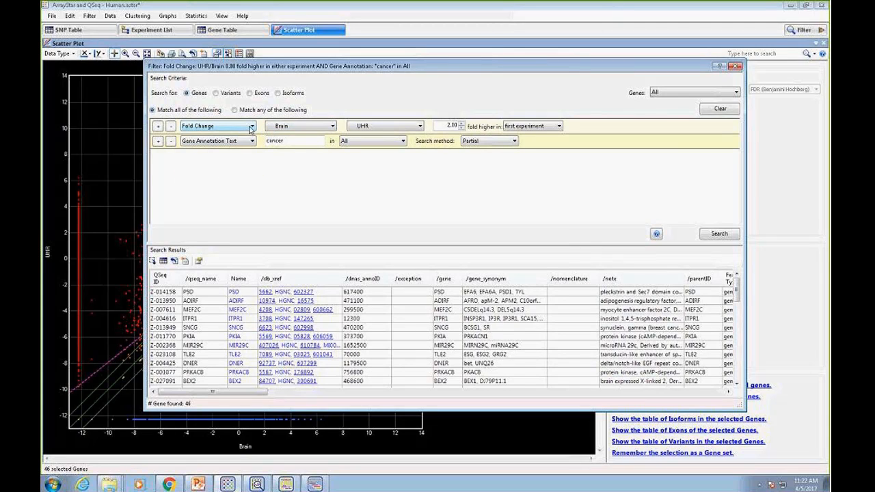
click(462, 124)
click(461, 125)
click(461, 124)
click(461, 124)
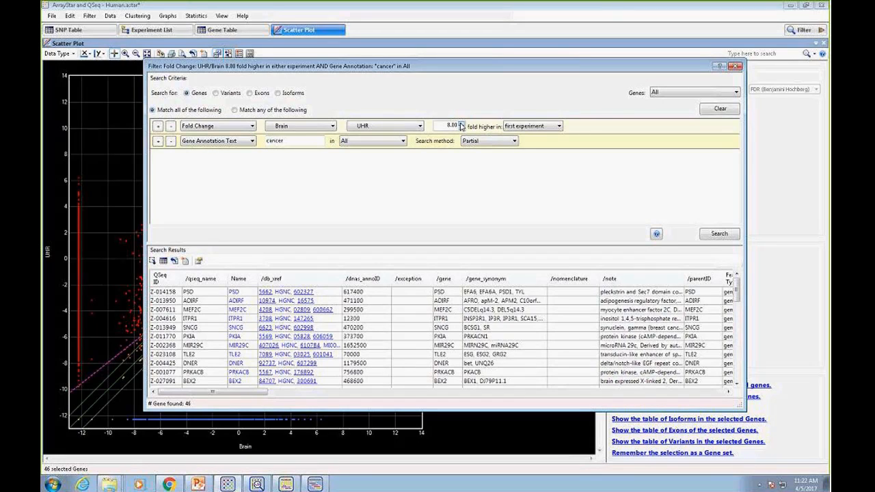
click(559, 126)
click(546, 150)
click(735, 67)
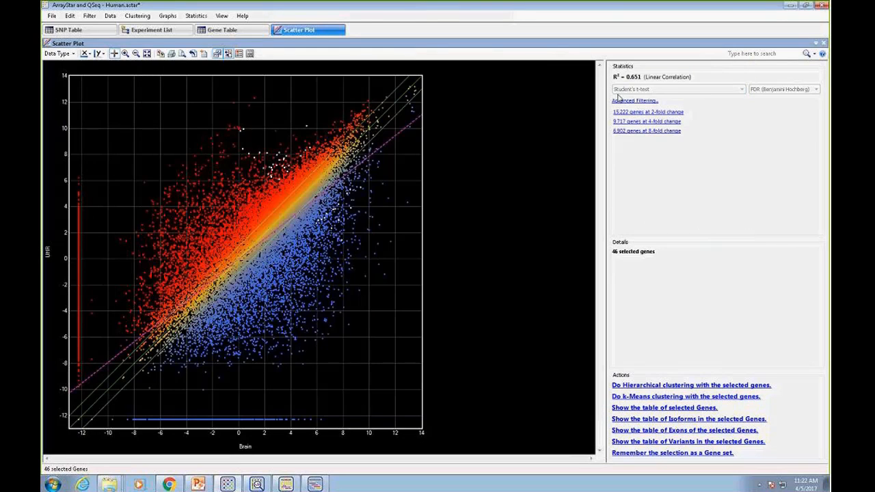
- Clear the gene selection and select the genes highly expressed in both samples at the upper end of the scatter plot's diagonal
click(378, 268)
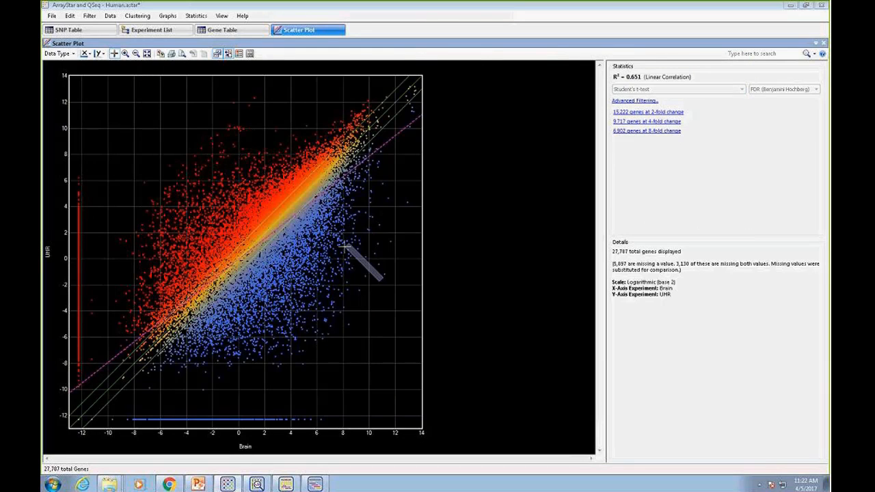
right_click(206, 90)
click(195, 86)
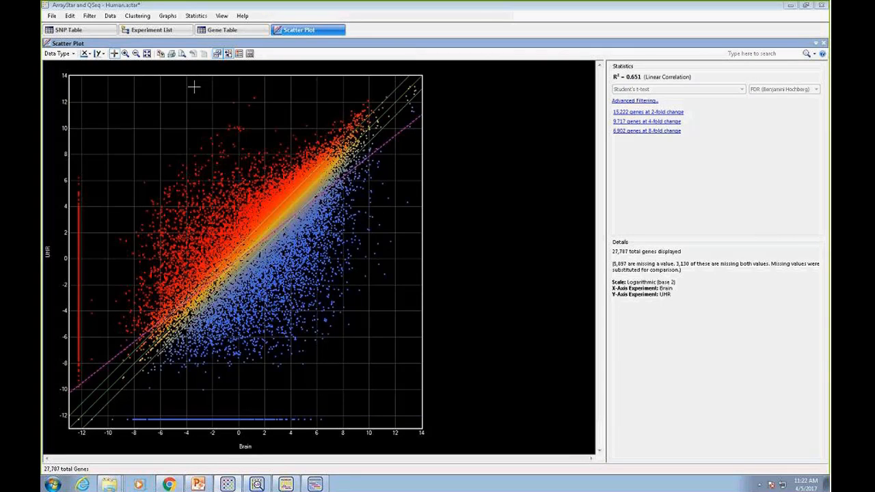
drag(189, 86, 540, 183)
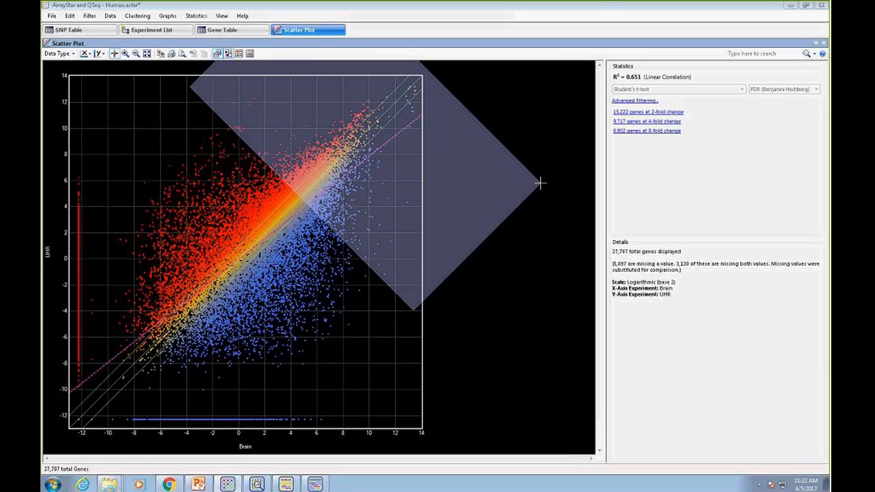
drag(540, 183, 541, 183)
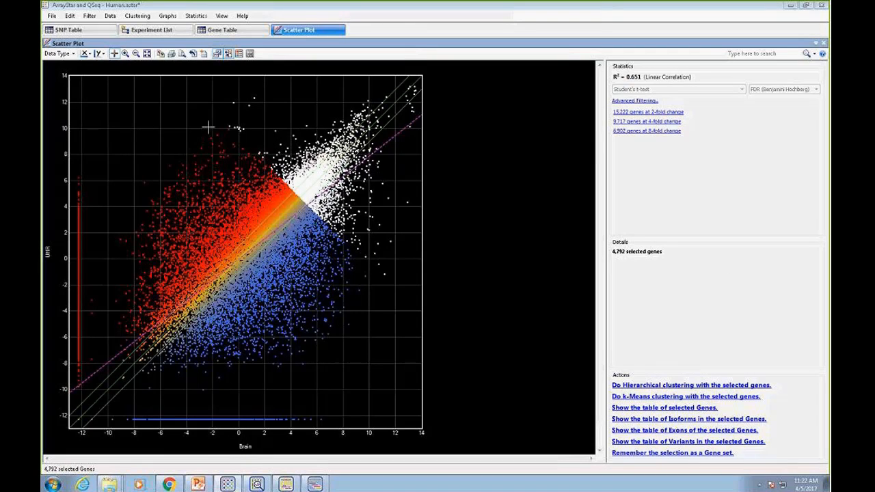
drag(207, 118, 574, 199)
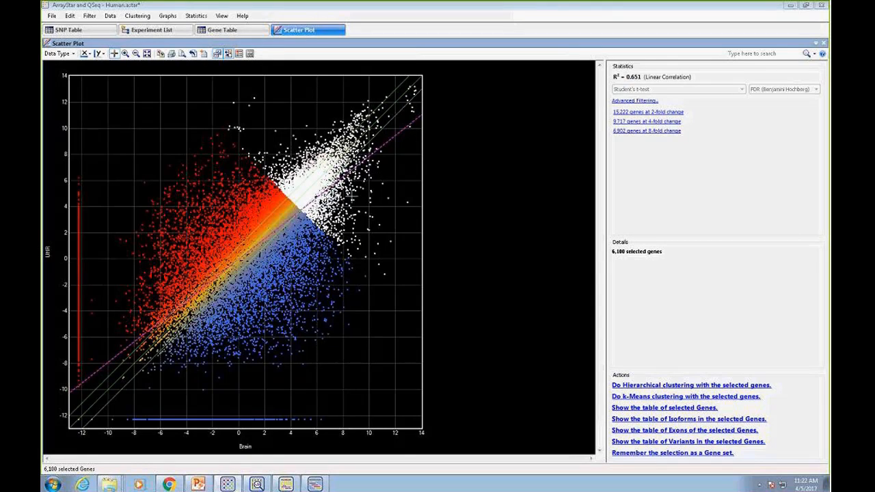
- Open the filter for only the selected genes
click(89, 16)
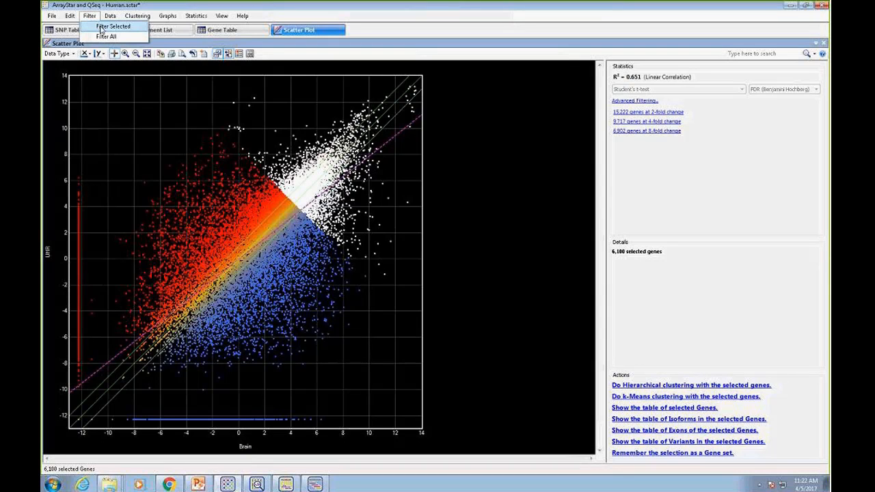
click(103, 27)
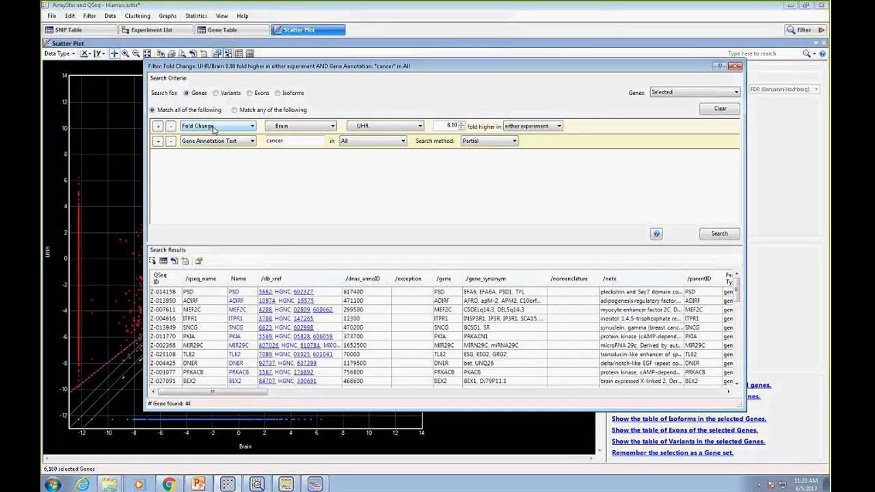
click(158, 142)
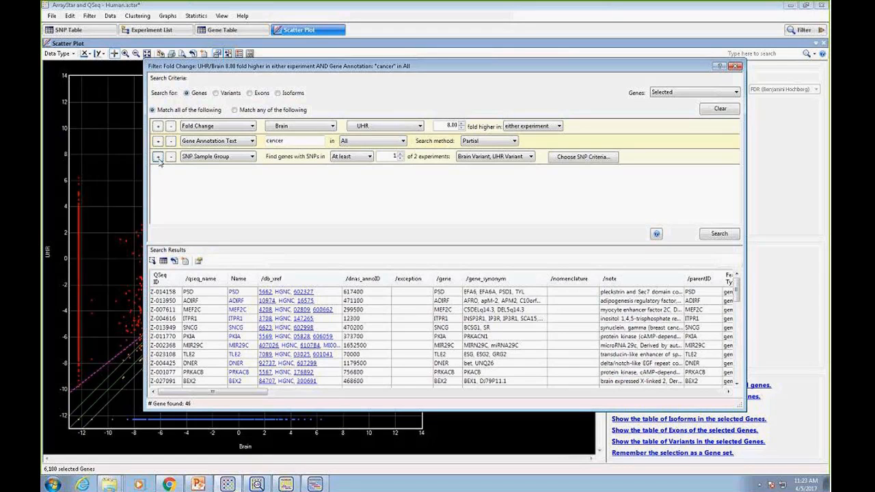
click(158, 156)
click(251, 140)
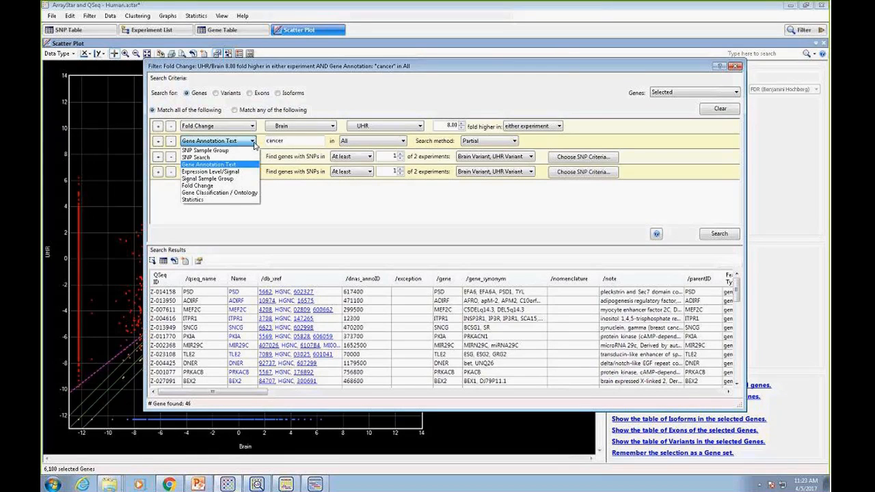
click(305, 192)
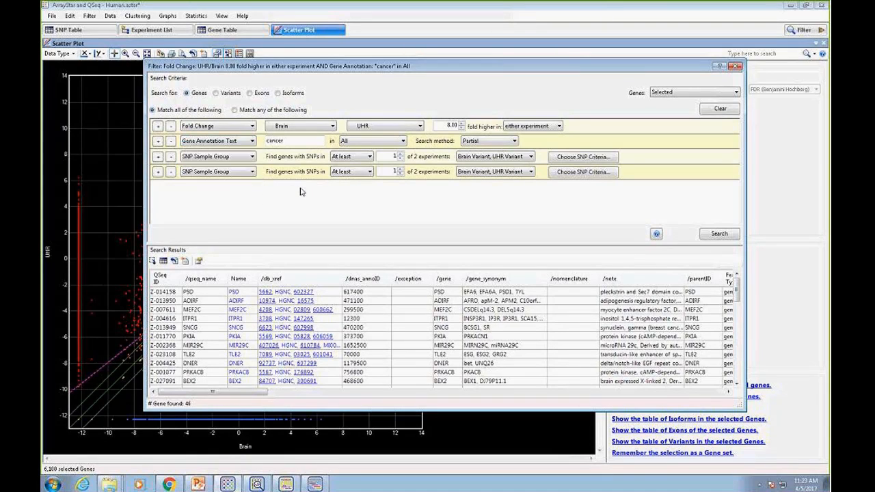
click(171, 172)
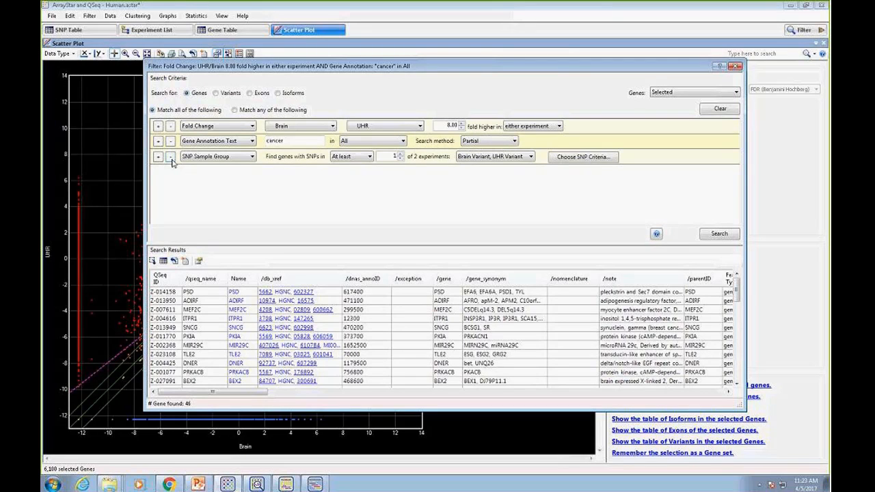
click(171, 156)
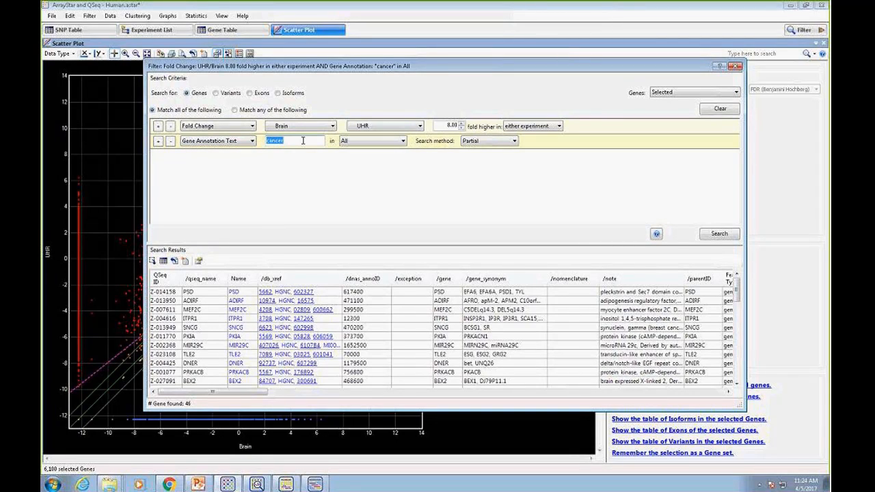
- Search the selected genes using the fold change and "cancer" annotation criteria and show the results in the gene table
click(719, 234)
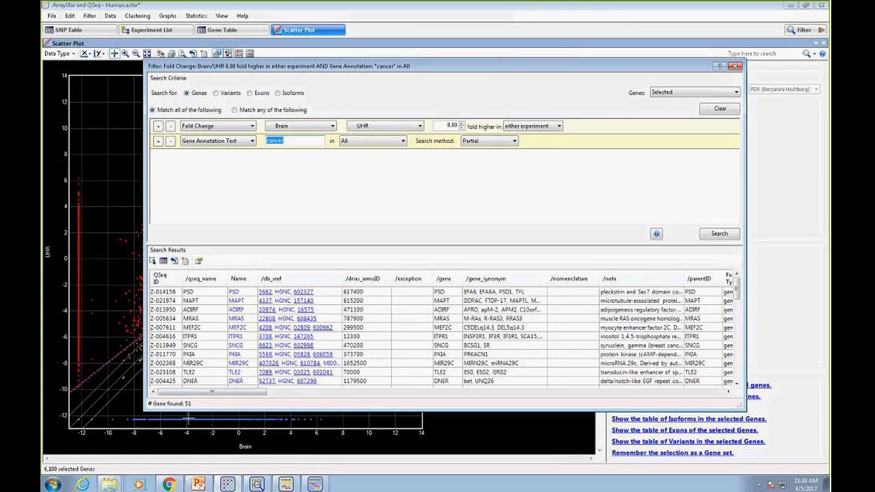
click(163, 261)
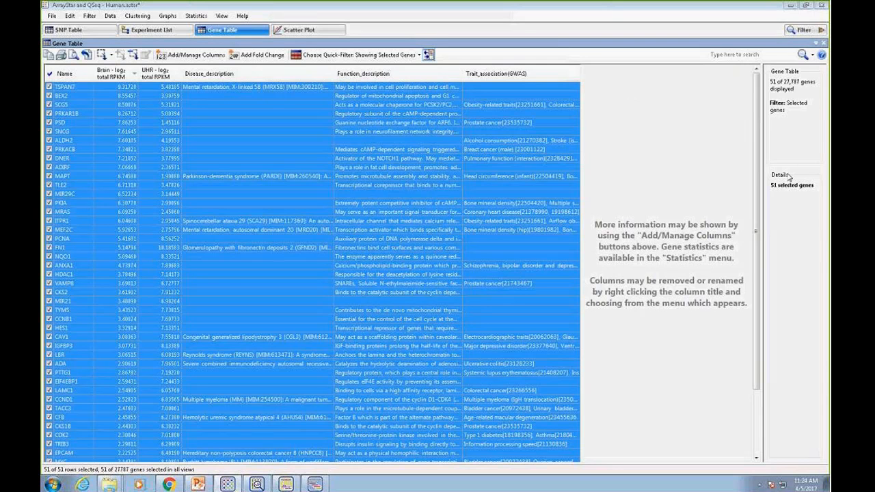
scroll(756, 164, down, 1)
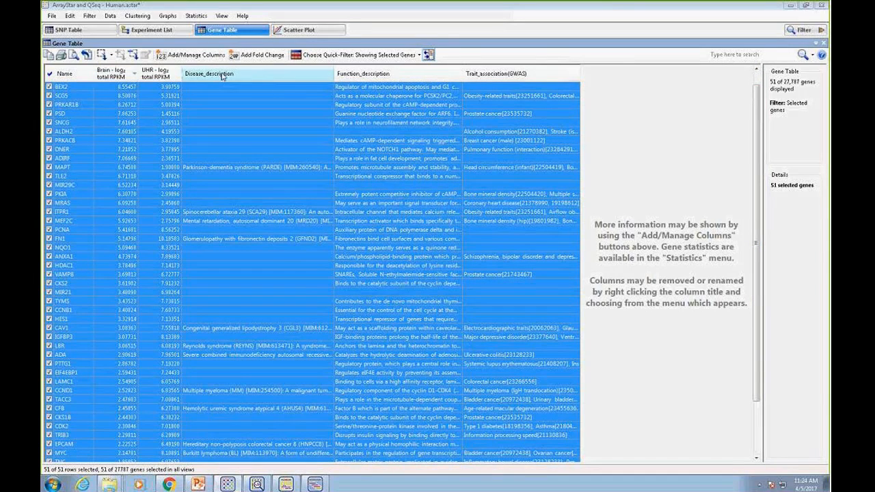
- Show the details of gene SCG5, review the file types available for importing annotations, and close the import dialog without importing
click(117, 97)
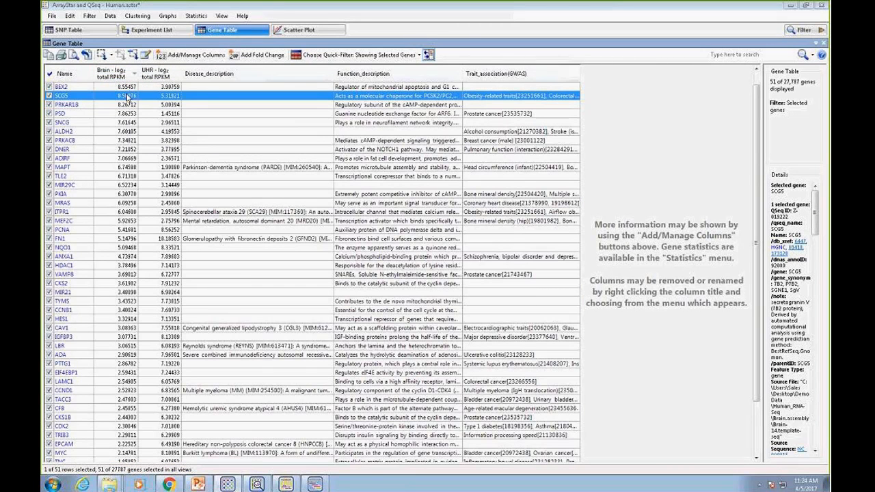
mouse_move(127, 98)
click(52, 17)
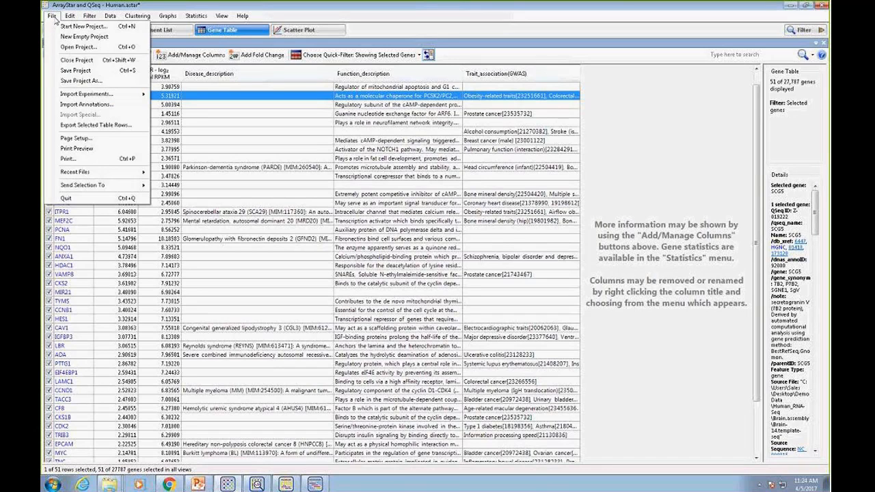
click(91, 105)
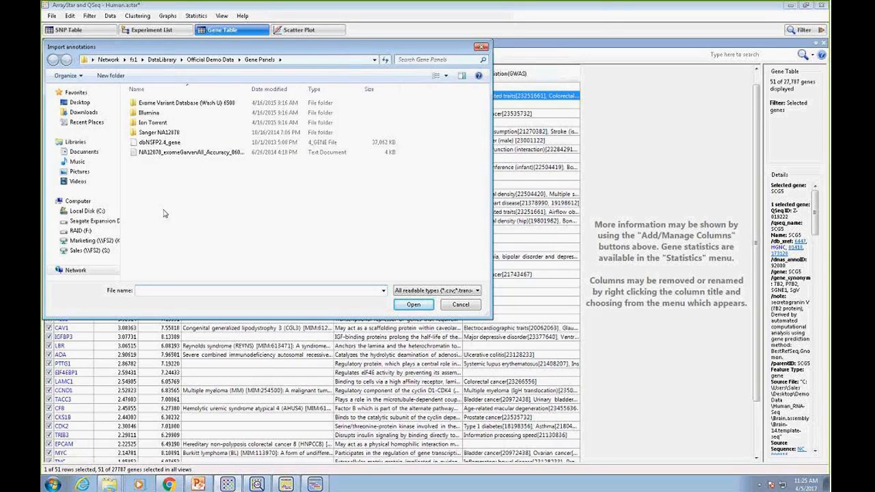
click(478, 291)
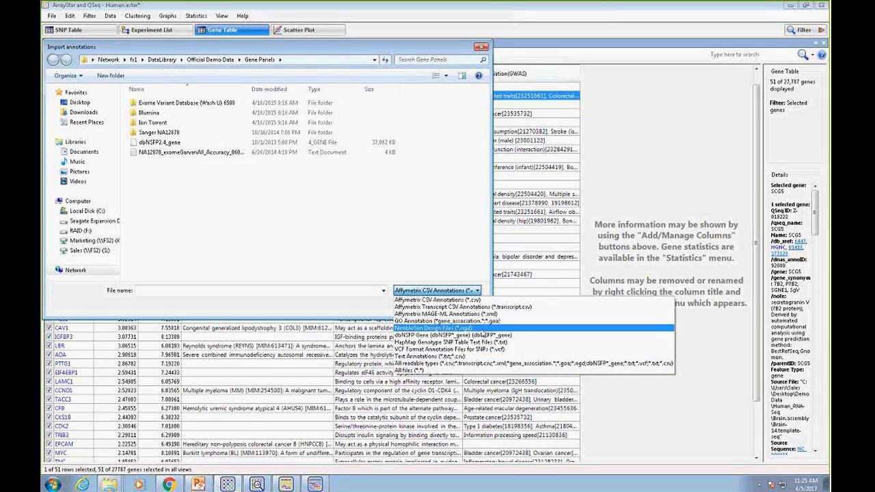
click(407, 255)
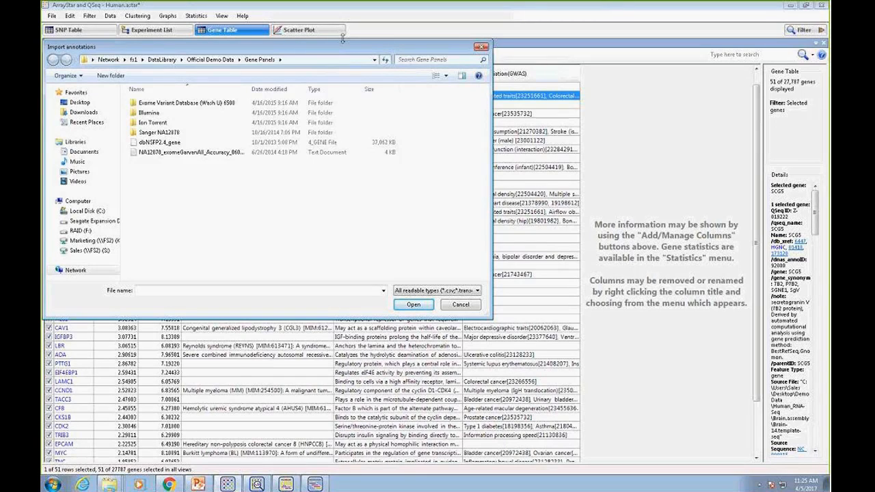
click(481, 48)
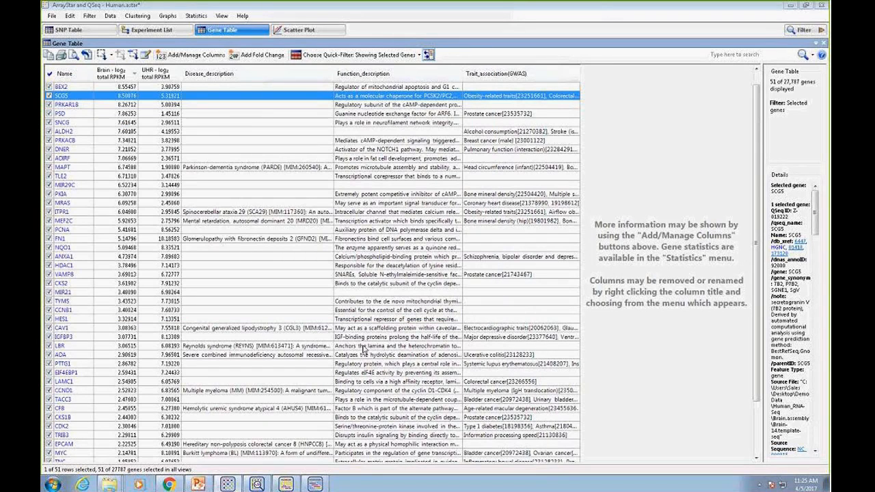
- View the downloadable GO annotations, select the Homo sapiens entry, and return to the gene table
click(110, 15)
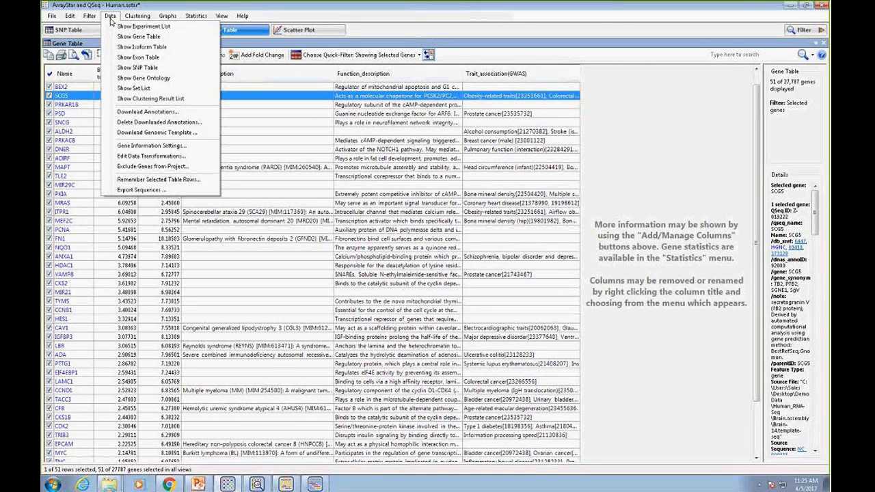
click(141, 112)
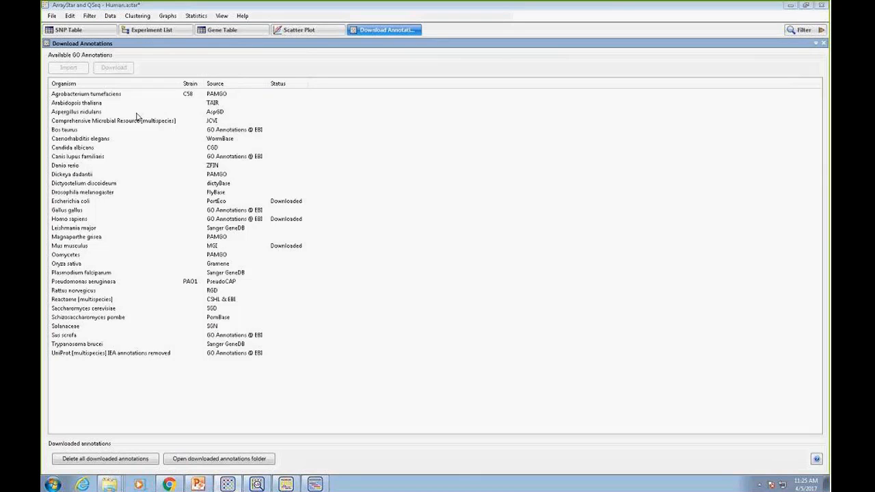
click(85, 220)
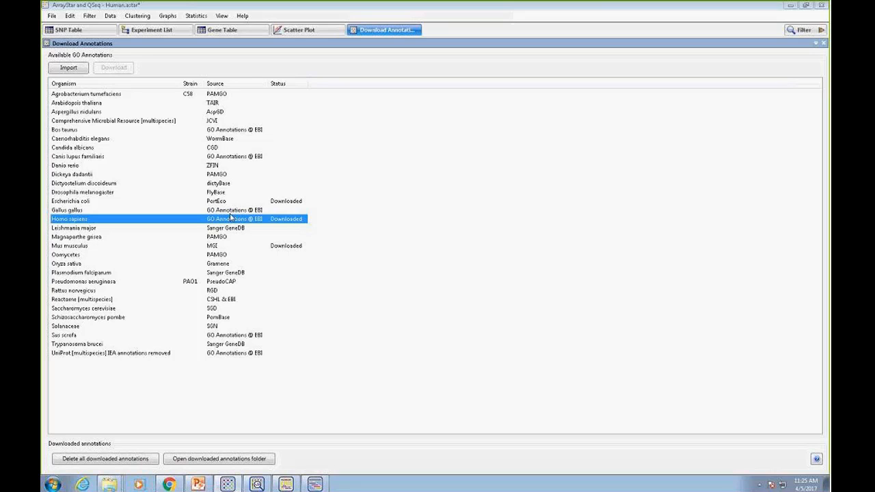
click(235, 30)
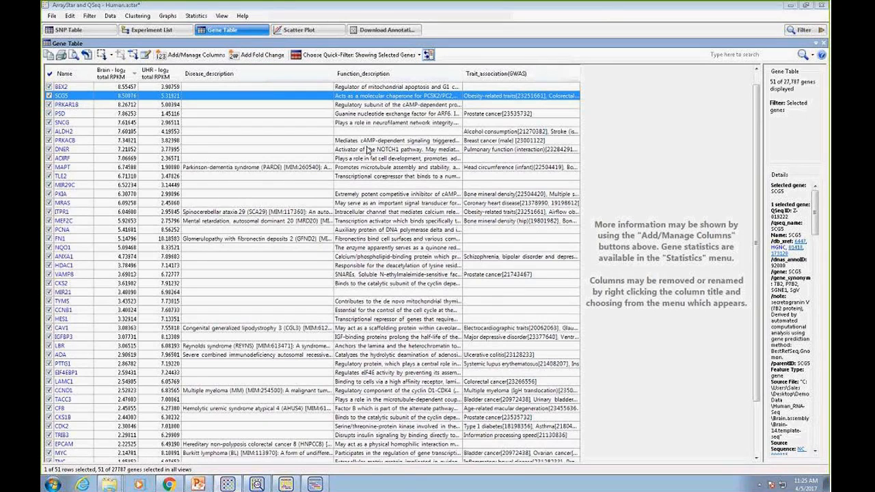
- Select all genes in the filtered gene table, bring up the options for sending the selection, and switch to GenVision Pro
drag(757, 91, 756, 77)
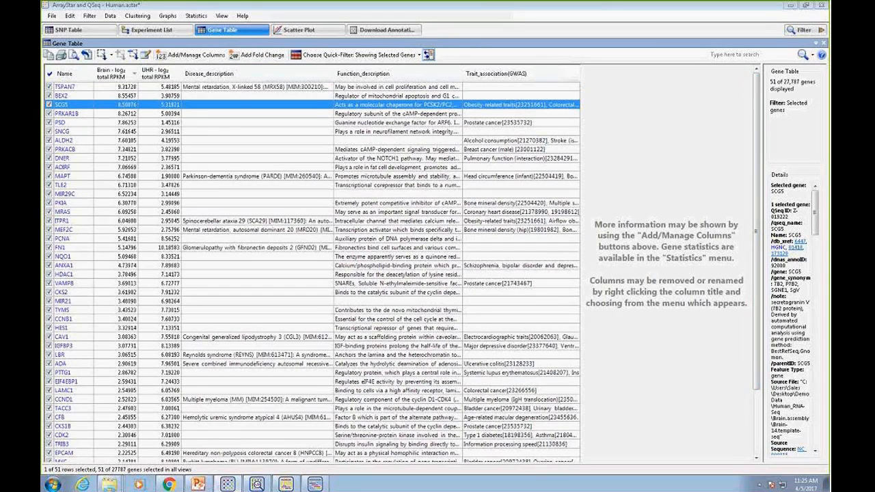
click(80, 88)
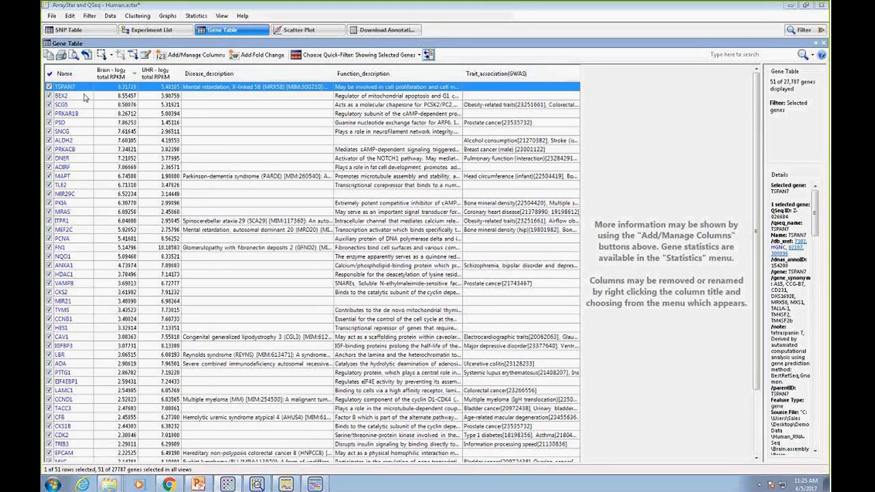
scroll(760, 164, down, 3)
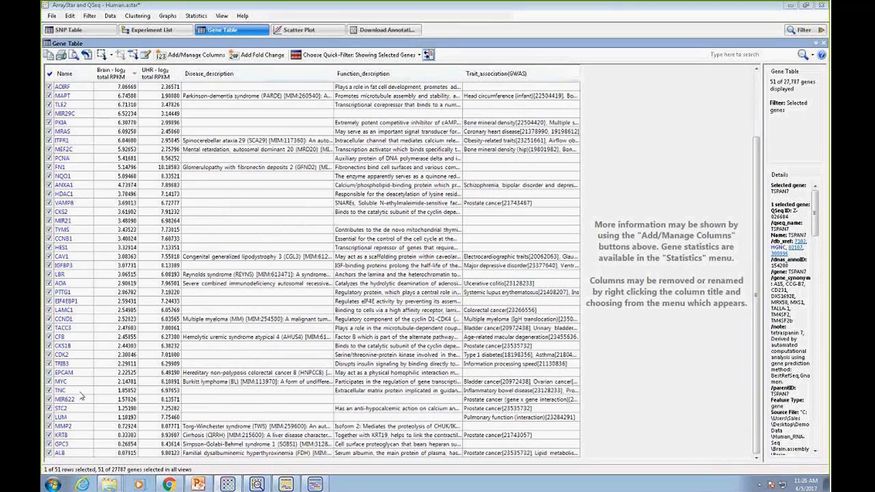
key(ctrl+a)
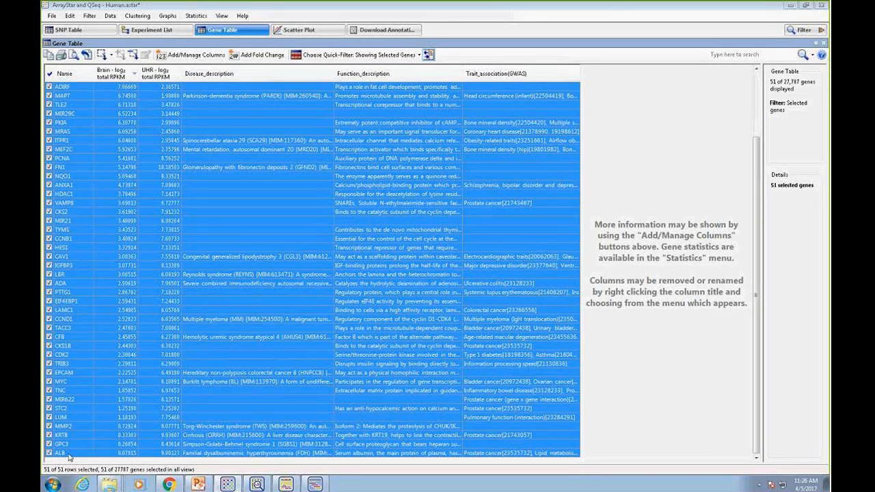
right_click(220, 301)
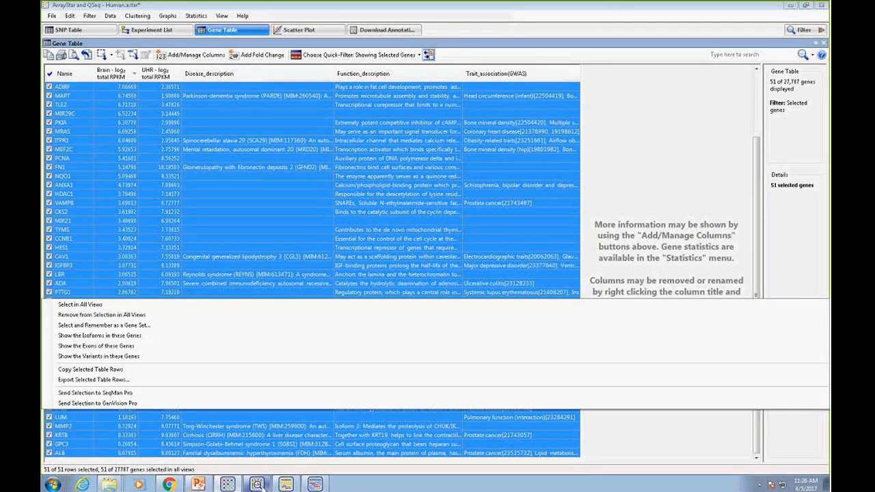
click(257, 484)
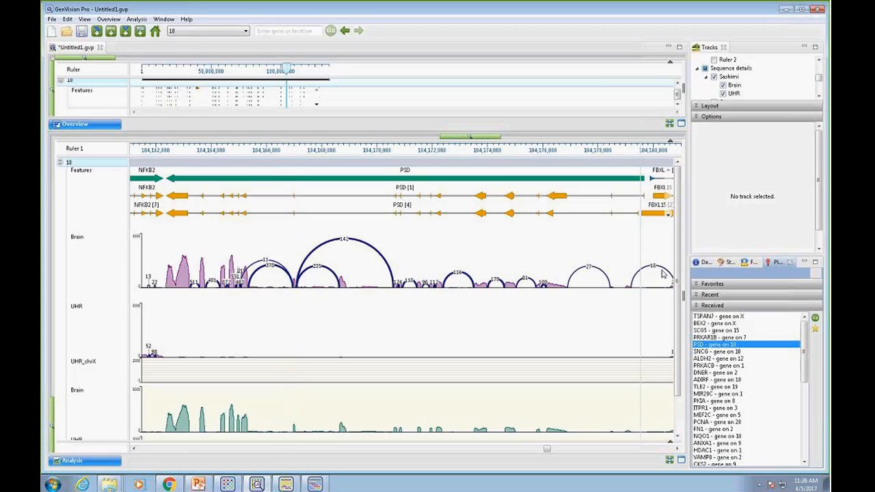
- Show the received gene TSPAN7 and compare its Brain and UHR splice junction and coverage tracks
double_click(726, 317)
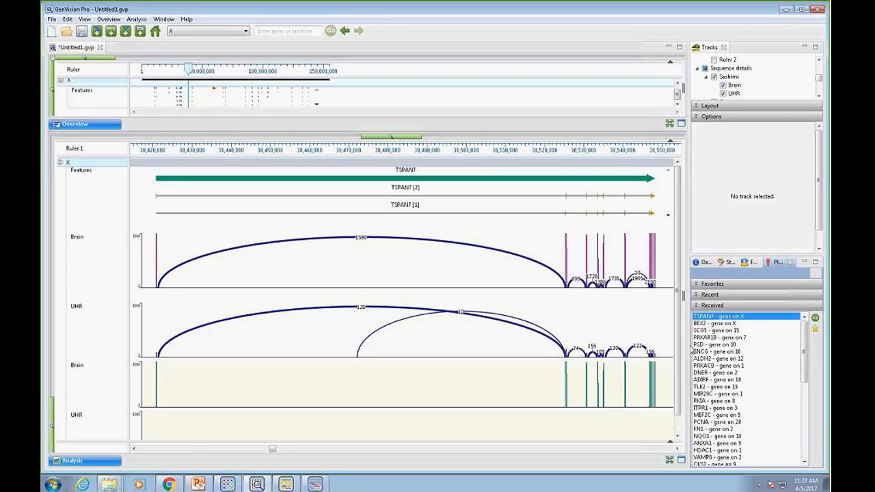
scroll(681, 338, down, 1)
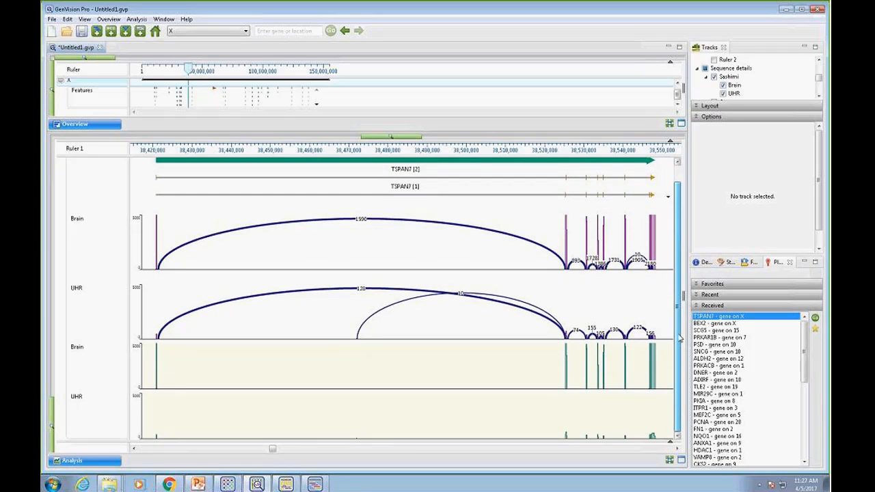
scroll(680, 339, up, 1)
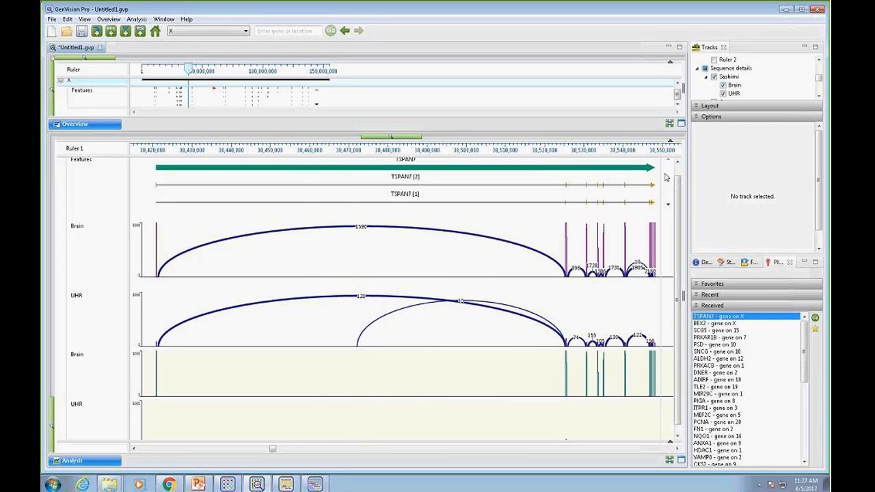
scroll(678, 185, up, 1)
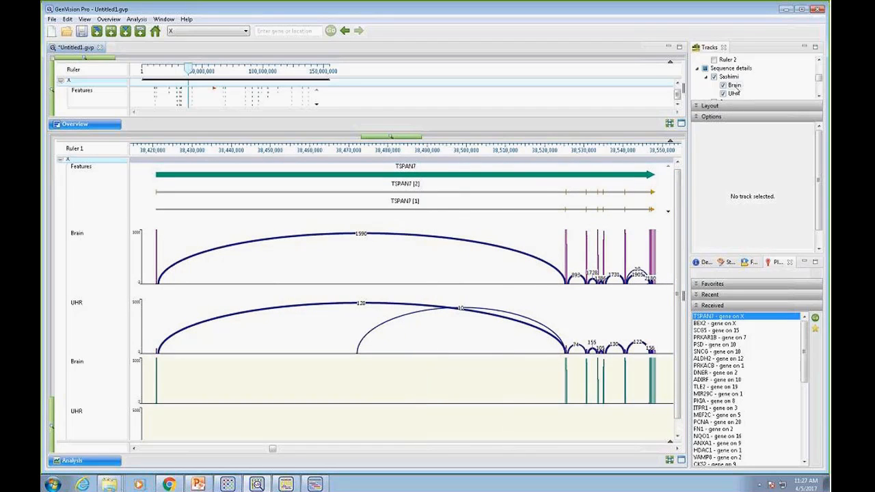
- Select the Brain and UHR Sashimi tracks together and display their arc filter options
click(697, 119)
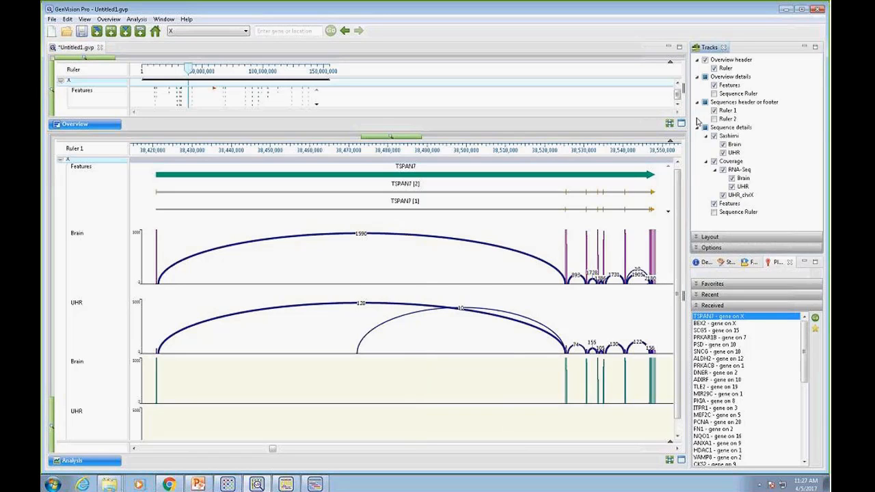
click(698, 247)
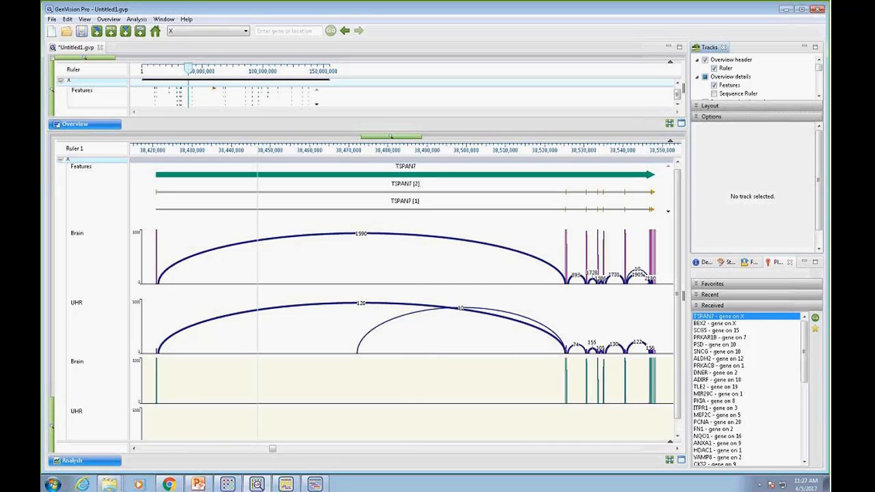
click(83, 236)
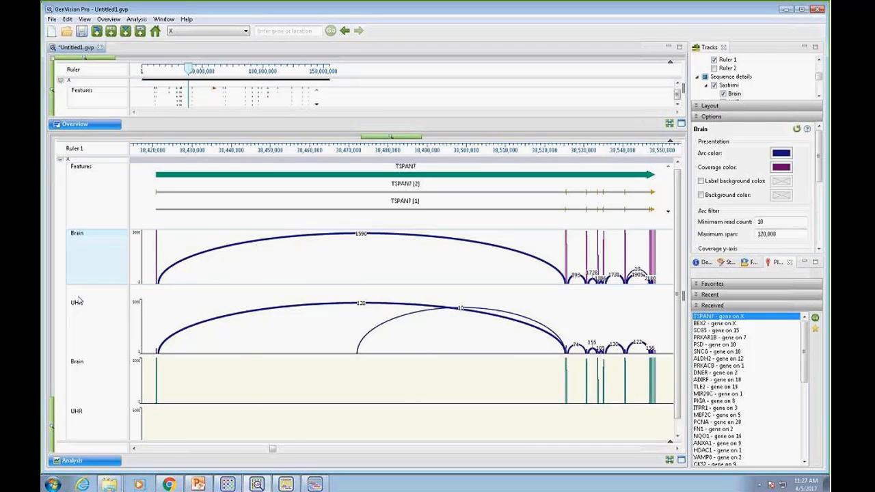
ctrl+click(79, 305)
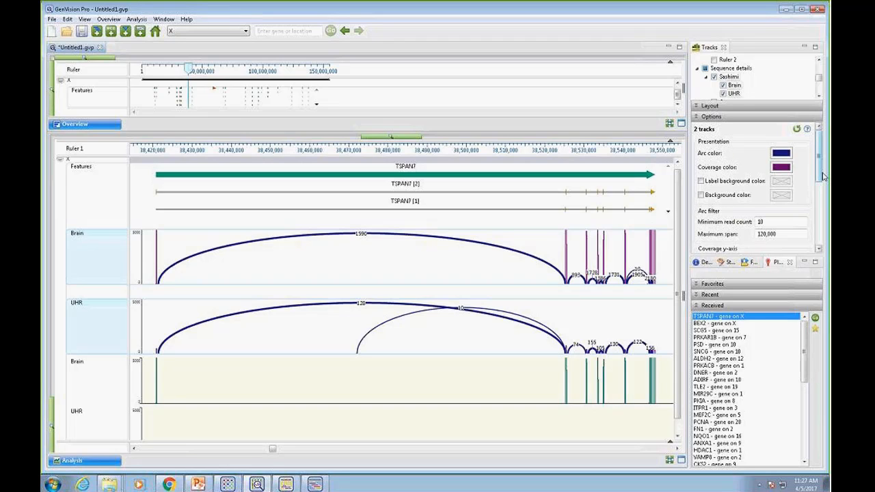
scroll(780, 195, down, 2)
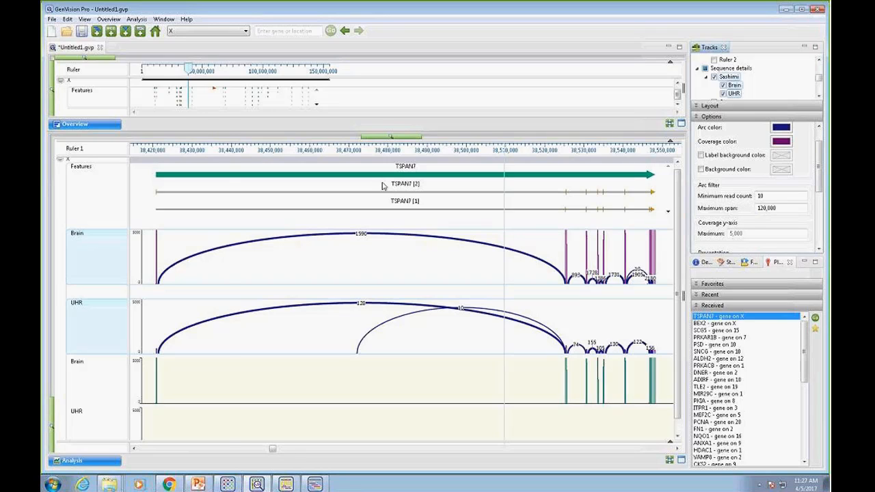
- Lower the arc filter's minimum read count to 0 for both Sashimi tracks and set it back to 10
click(765, 196)
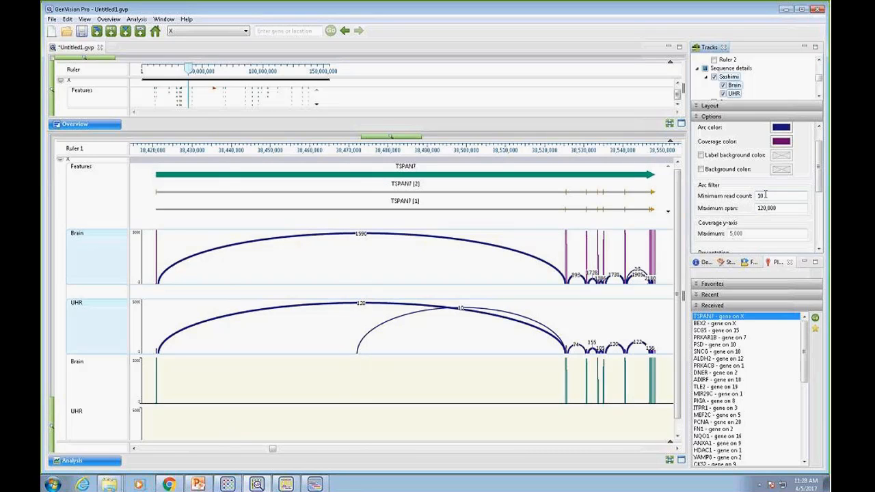
double_click(764, 195)
click(765, 196)
text(1)
key(BackSpace)
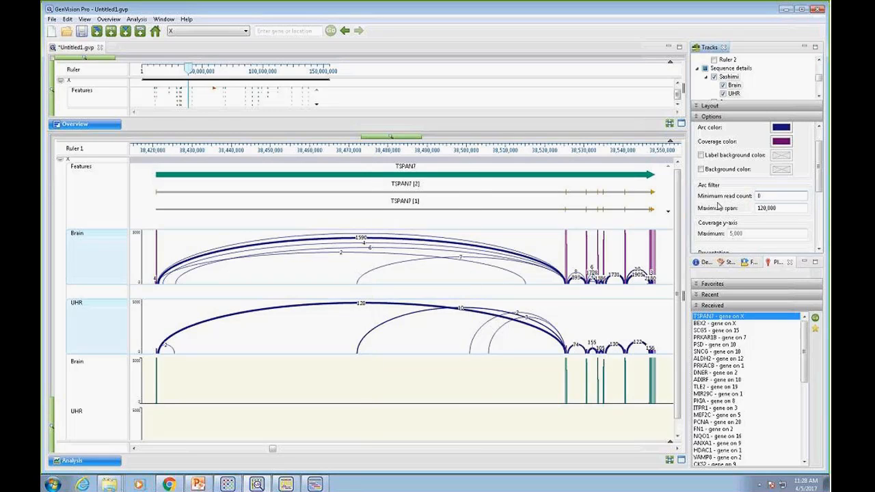
text(1)
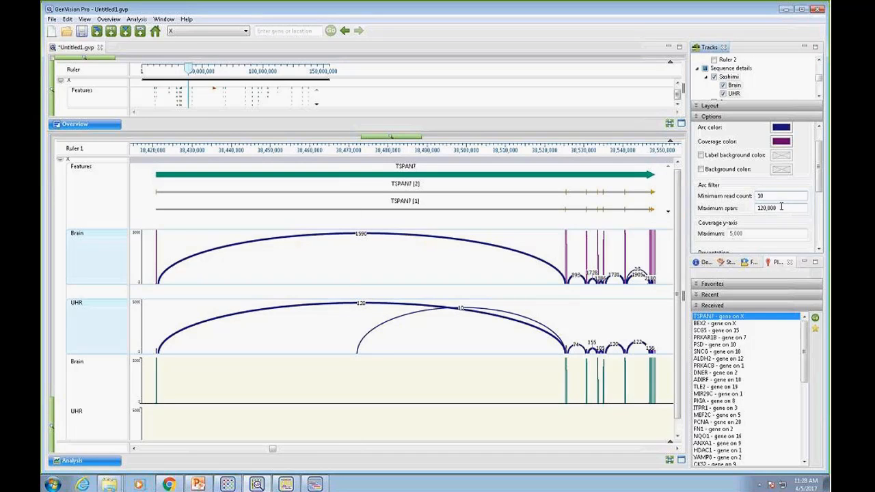
- Open the maximum span and the coverage y-axis maximum of the two Sashimi tracks for editing
click(781, 207)
text(1)
key(BackSpace)
click(781, 208)
double_click(766, 207)
click(783, 209)
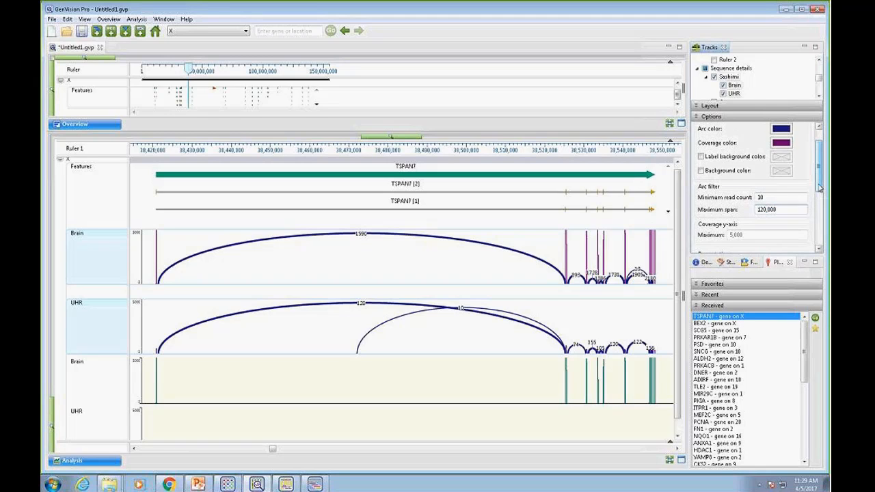
drag(820, 189, 819, 197)
double_click(771, 185)
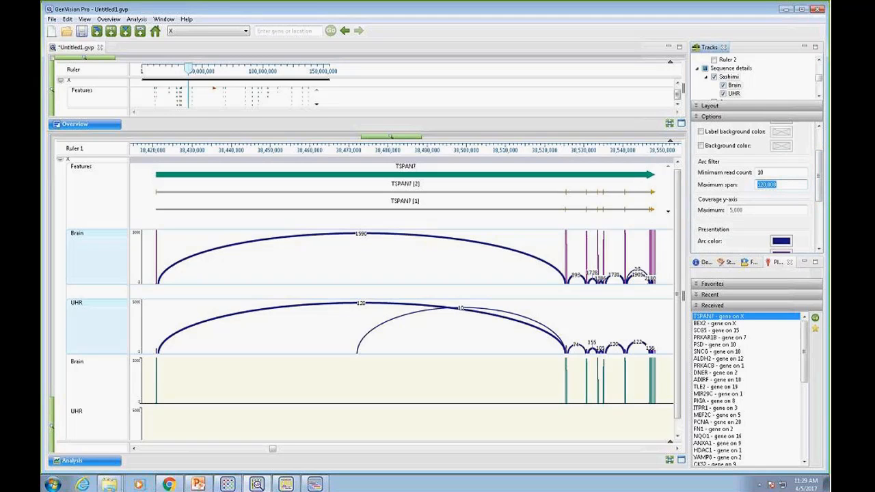
click(771, 184)
click(758, 185)
scroll(819, 179, down, 2)
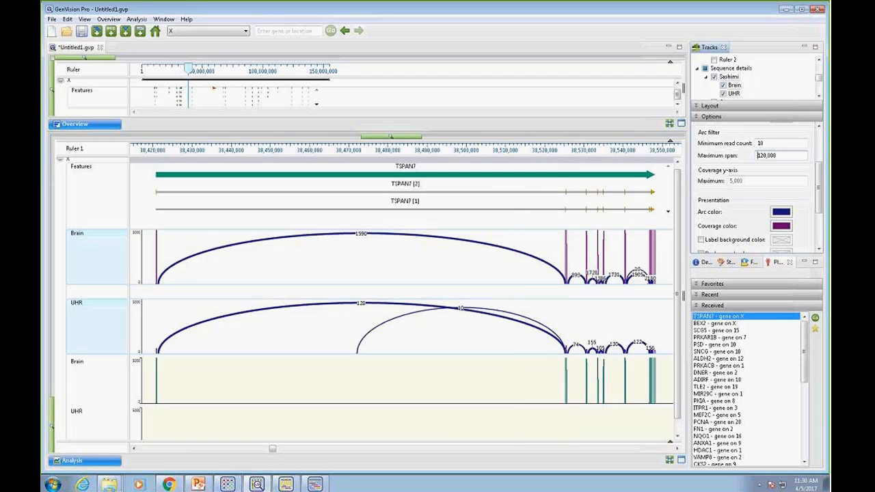
drag(820, 200, 823, 231)
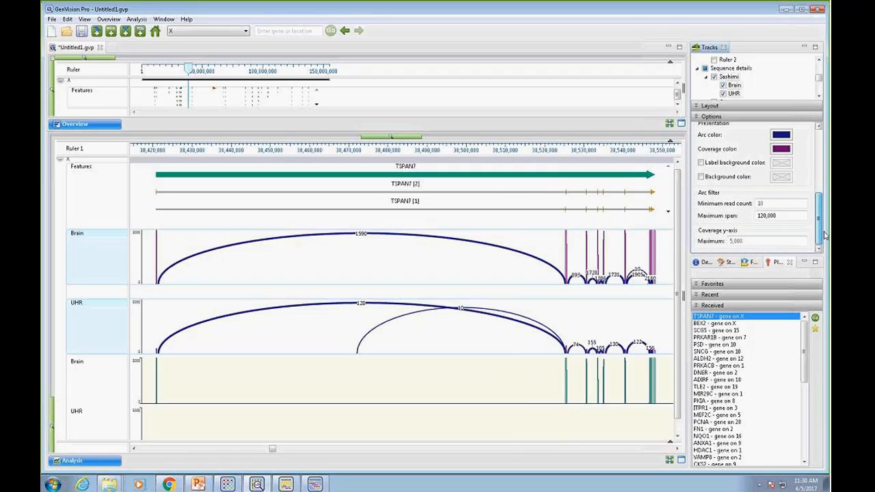
click(738, 240)
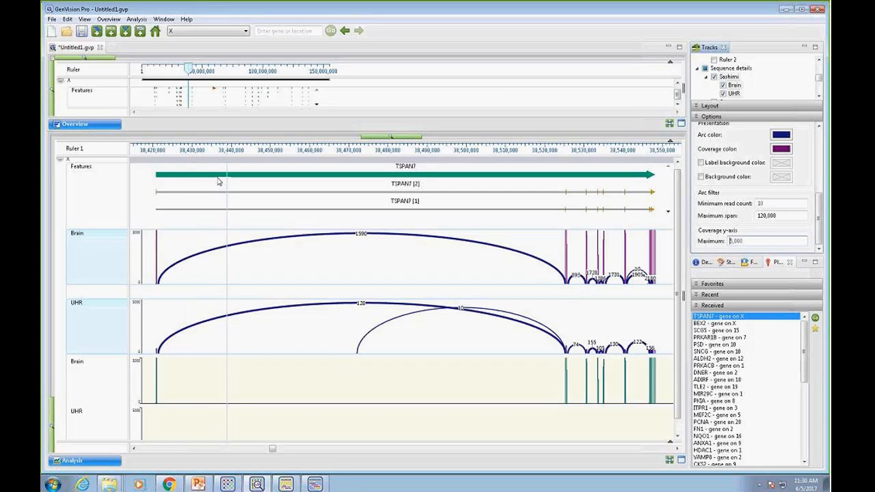
- Zoom in on the TSPAN7 exons between about 38,524,000 and 38,545,000 to examine the Brain and UHR junction arcs
drag(375, 137, 415, 139)
click(293, 451)
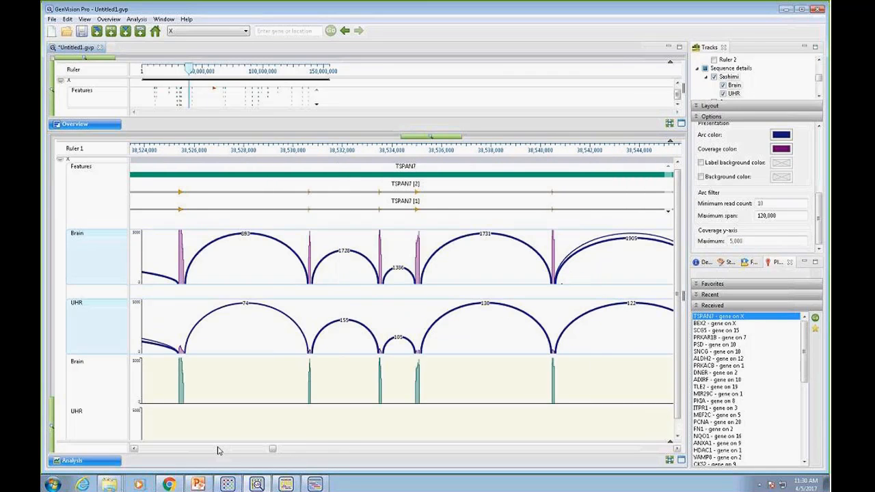
click(320, 450)
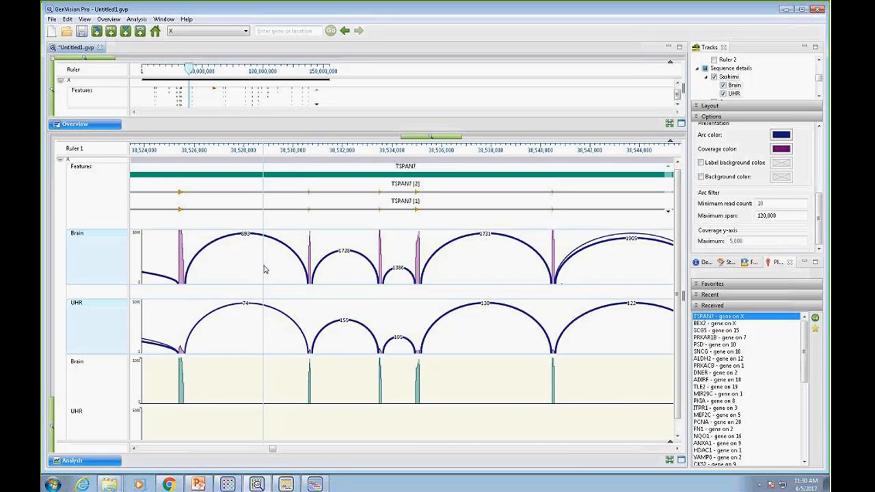
- Pan along TSPAN7 to its final exons and back toward 38,502,000 to examine the Brain and UHR junction arcs
click(678, 449)
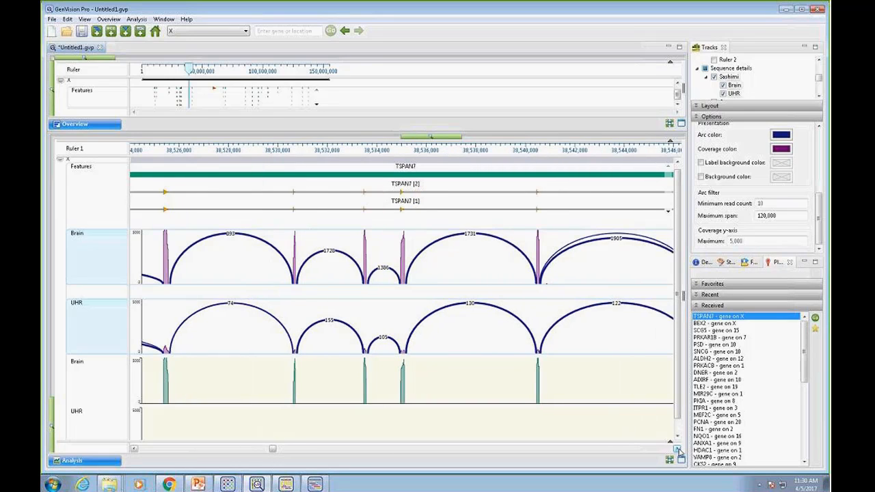
drag(677, 449, 678, 449)
click(135, 449)
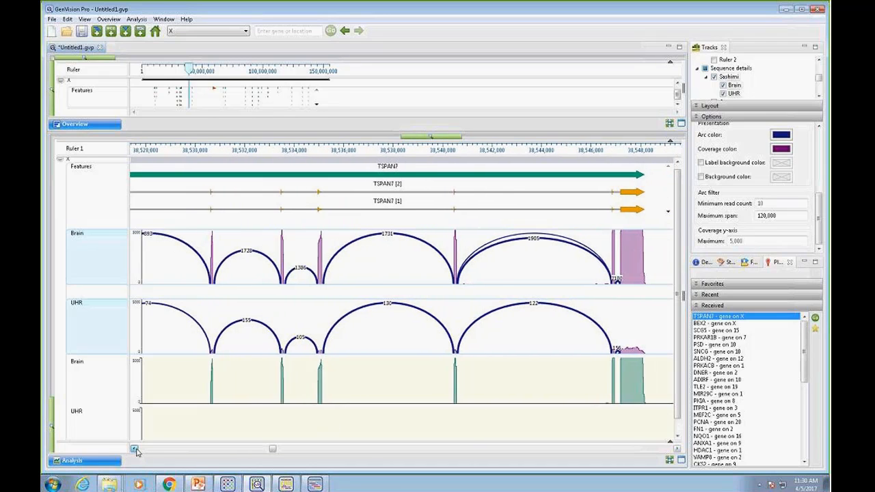
drag(134, 449, 135, 449)
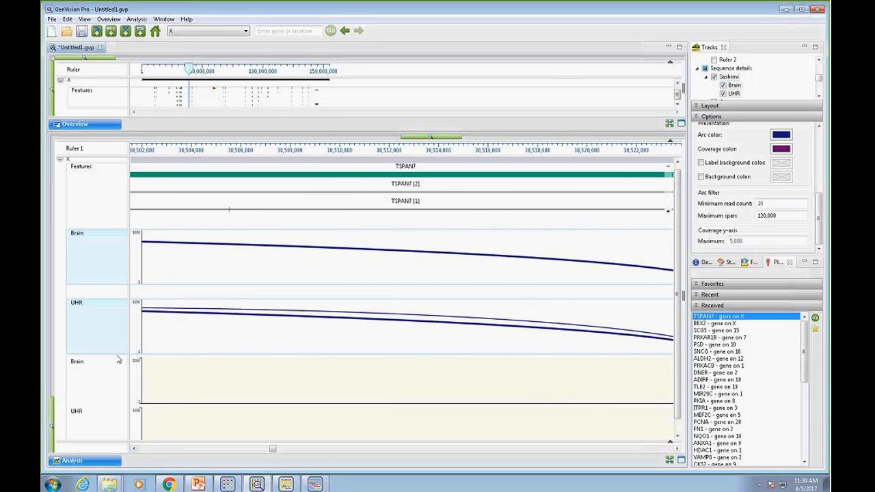
- View the wiggle files available as additional tracks without adding any, and hide the whole Coverage track group
click(140, 33)
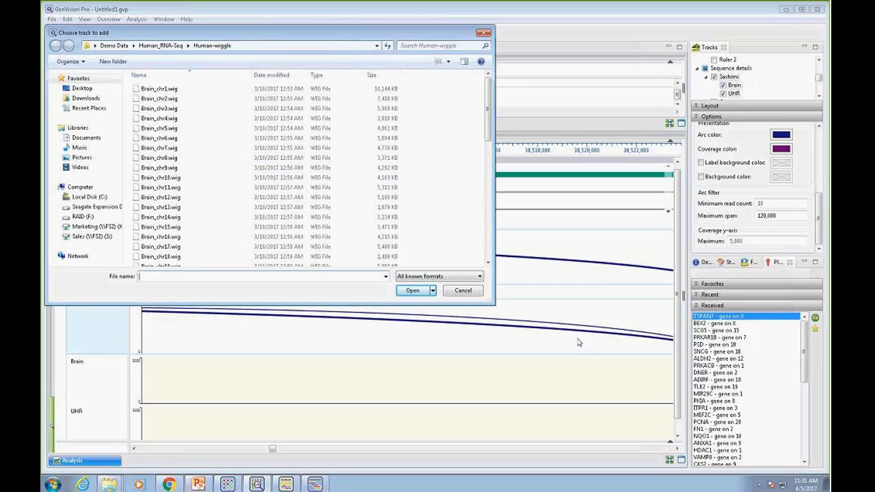
click(470, 290)
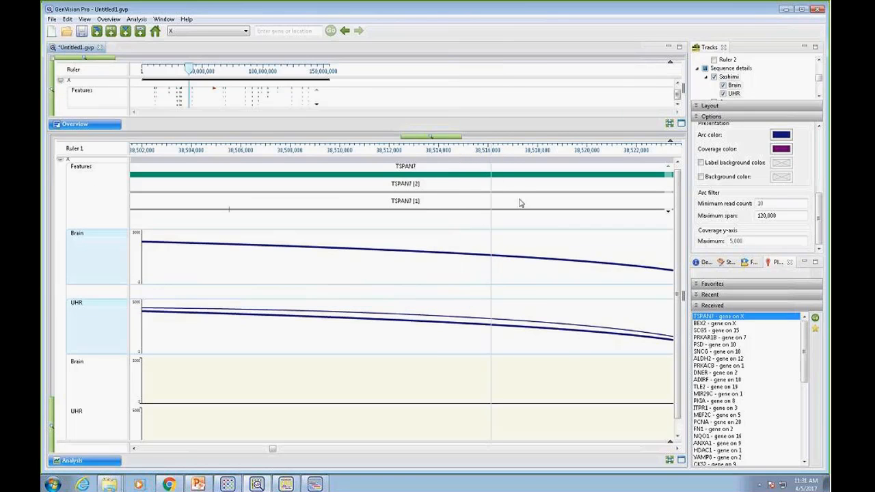
click(819, 97)
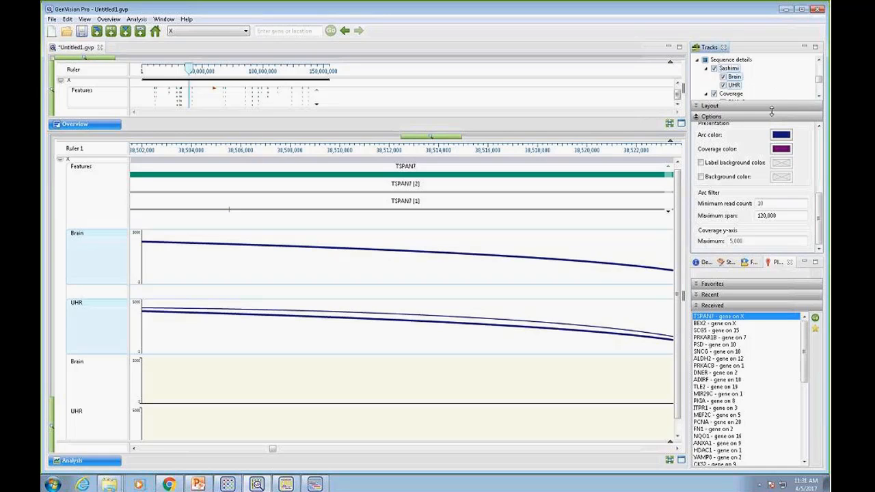
drag(771, 111, 784, 237)
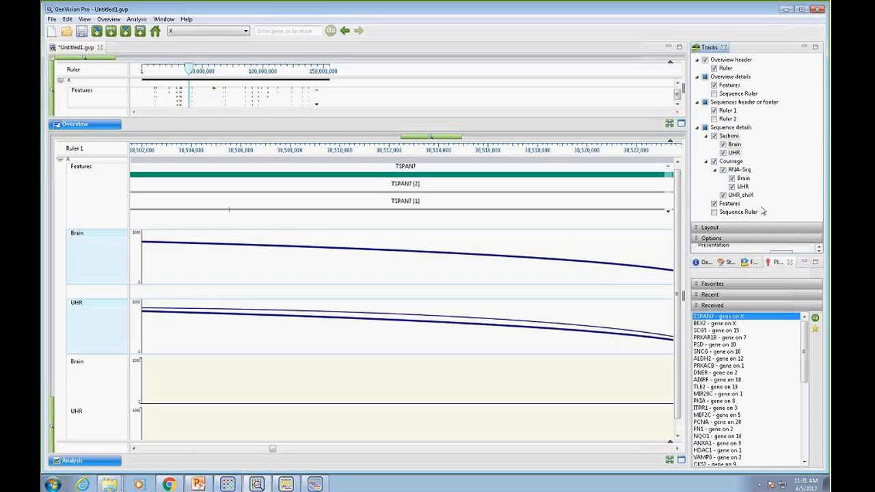
click(714, 161)
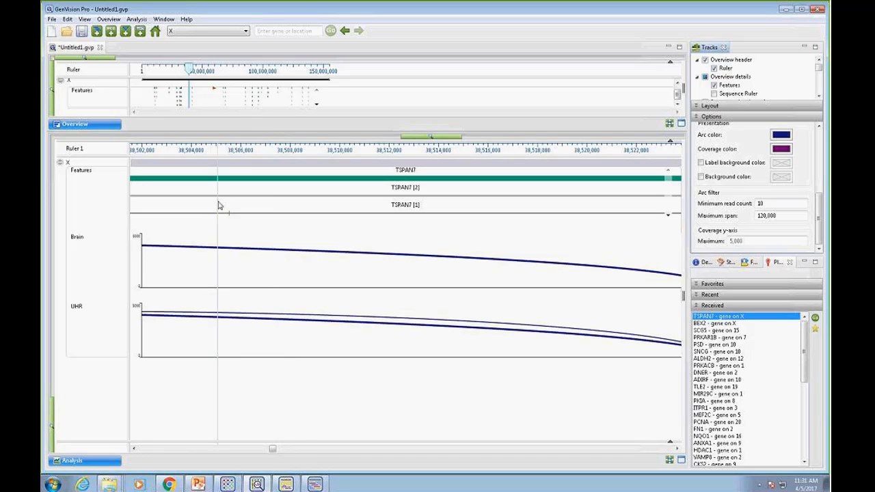
- Reduce the space before the Brain and UHR Sashimi tracks slightly and increase their height
click(698, 107)
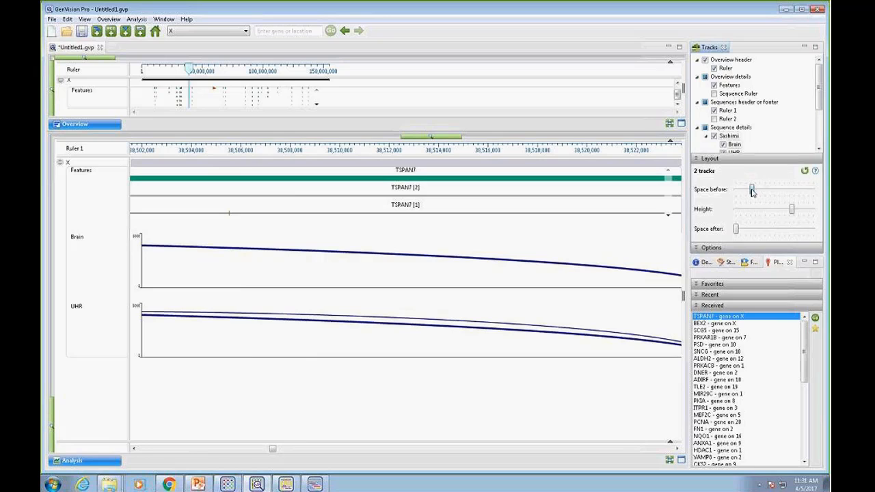
mouse_move(751, 189)
mouse_down()
mouse_move(783, 192)
mouse_move(748, 190)
mouse_up()
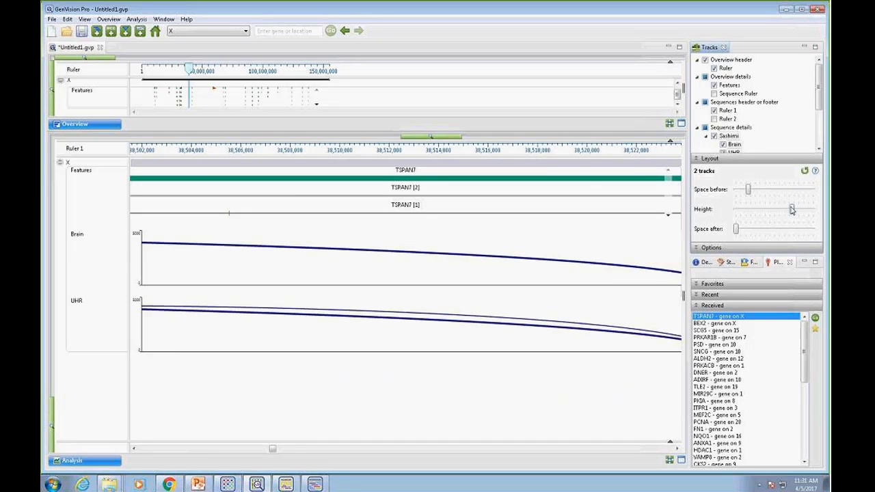
mouse_move(792, 210)
mouse_down()
mouse_move(740, 213)
mouse_move(804, 210)
mouse_up()
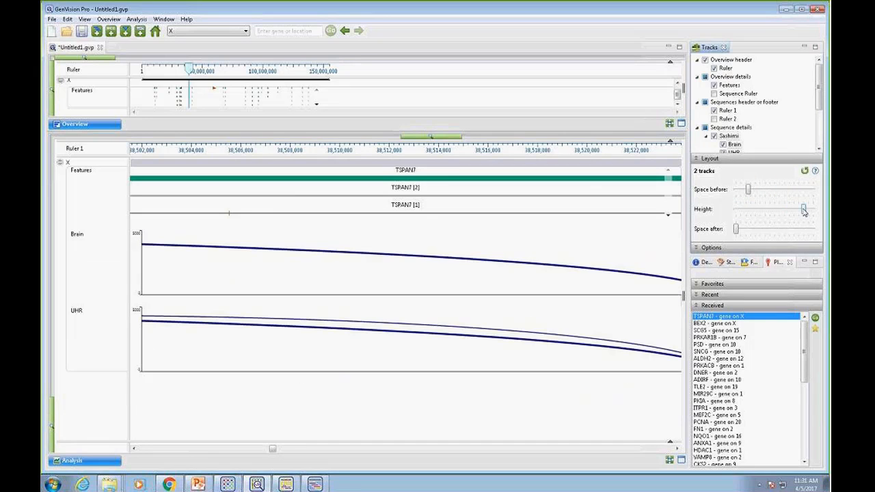
click(697, 249)
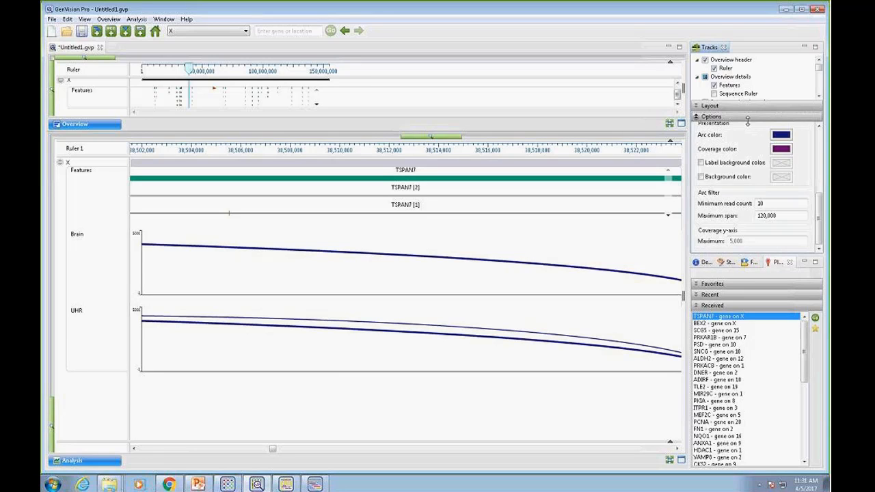
click(677, 449)
click(677, 450)
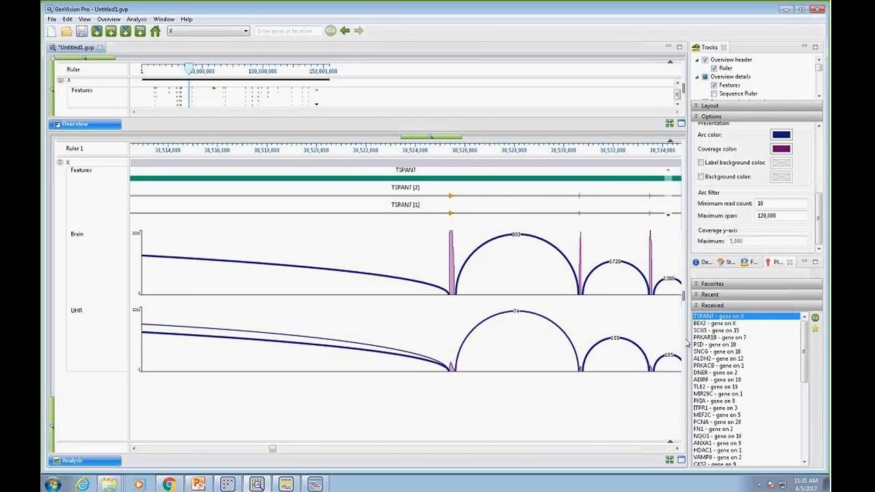
- Go to the BEX2 gene on chromosome X and compare its BEX2 [3] and BEX2 [4] transcripts with the Brain junction arcs
double_click(715, 324)
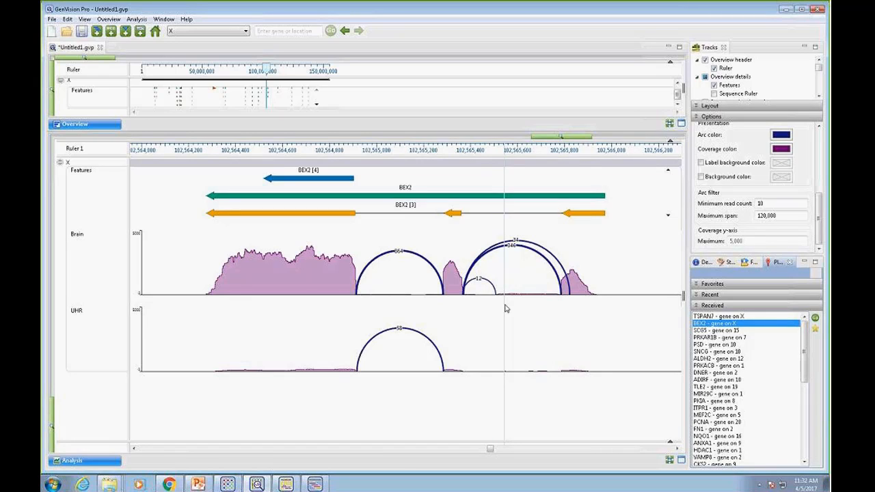
mouse_move(587, 216)
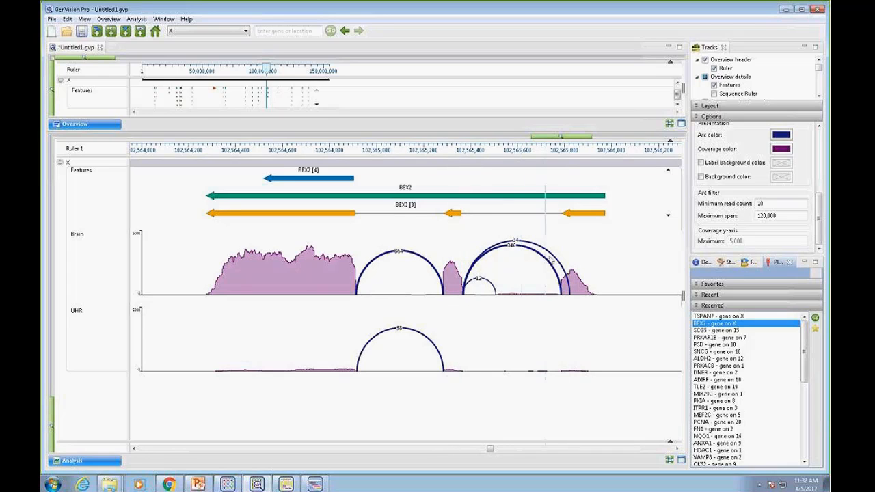
click(669, 216)
click(668, 217)
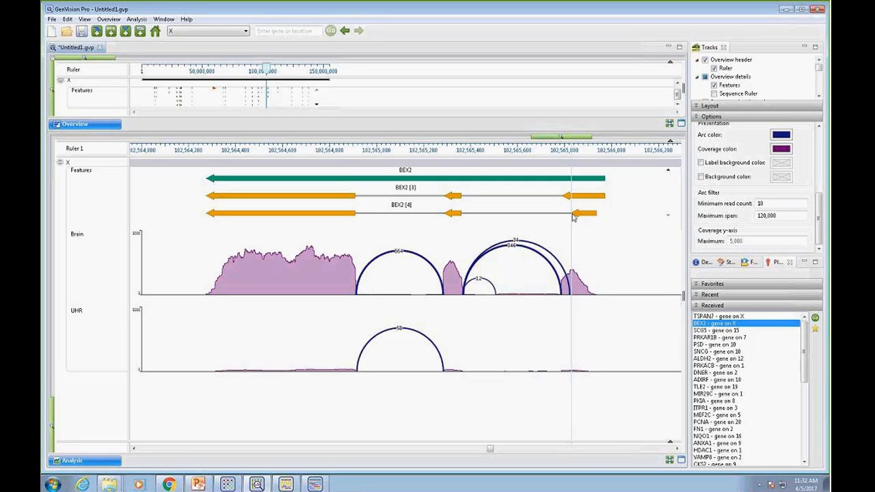
mouse_move(573, 216)
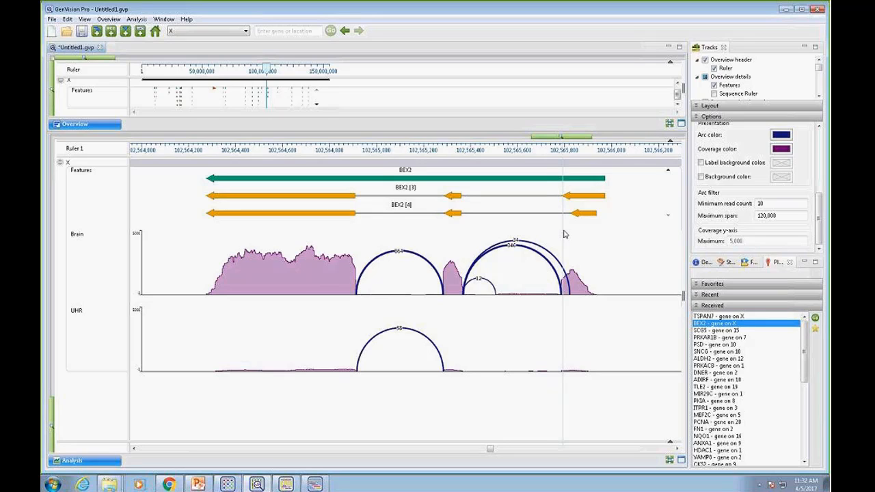
mouse_move(585, 200)
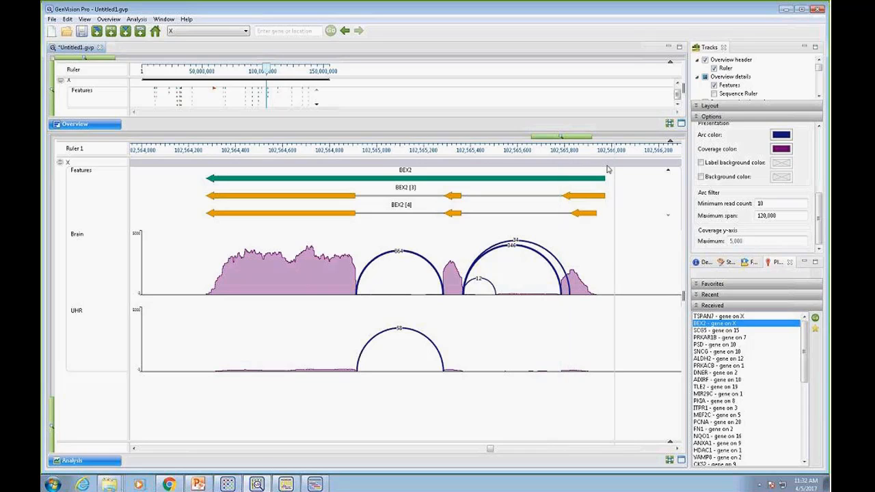
- Zoom in on BEX2 between about 102,564,900 and 102,566,000 and compare the BEX2 [1] and BEX2 [2] transcripts with the arcs
drag(584, 137, 585, 137)
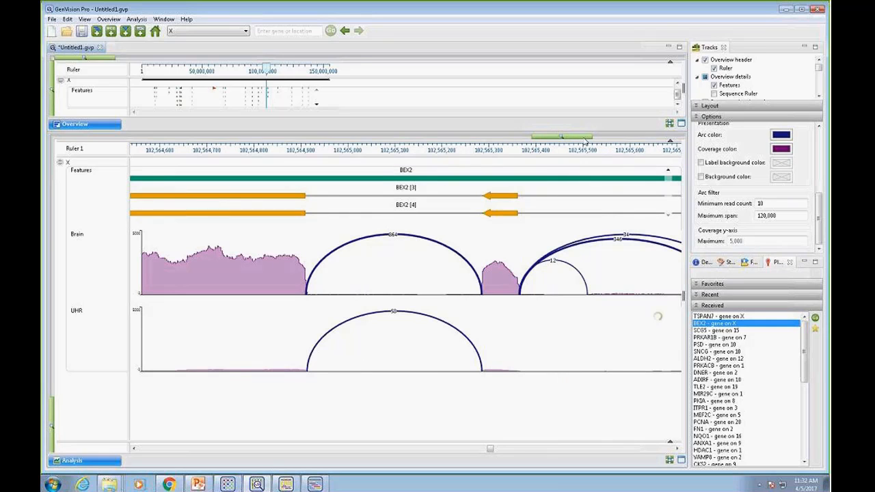
click(677, 449)
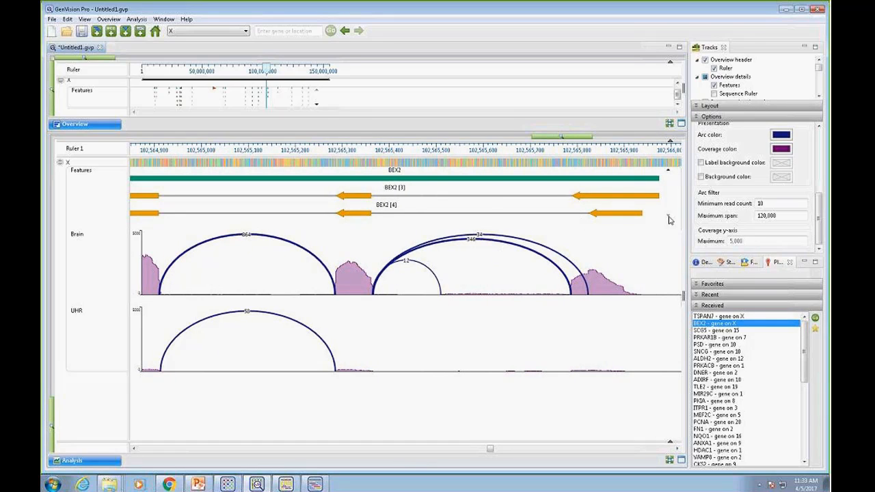
click(669, 171)
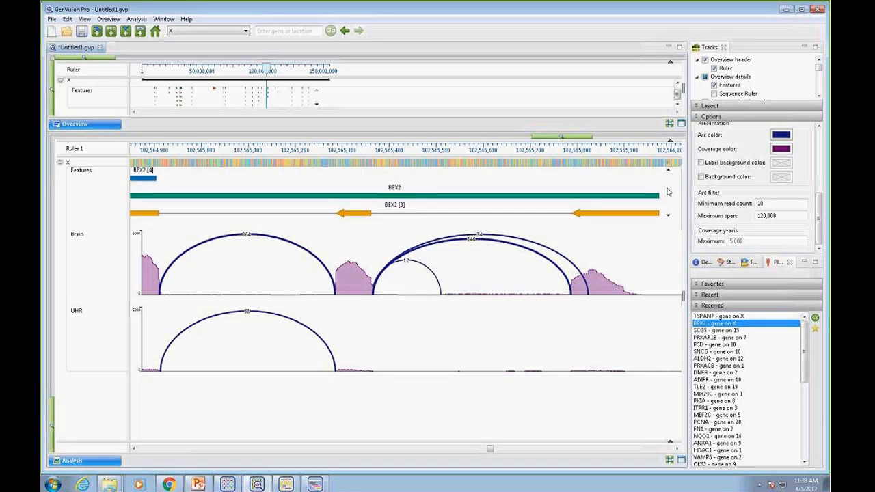
click(669, 171)
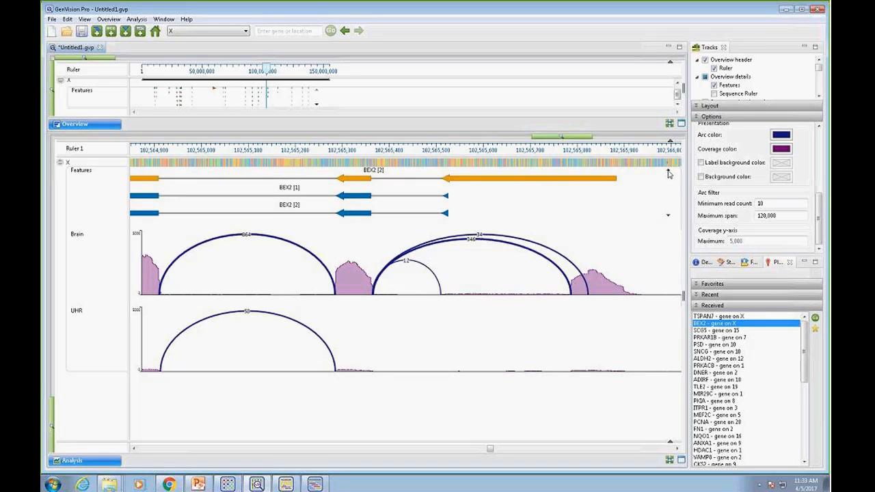
click(669, 171)
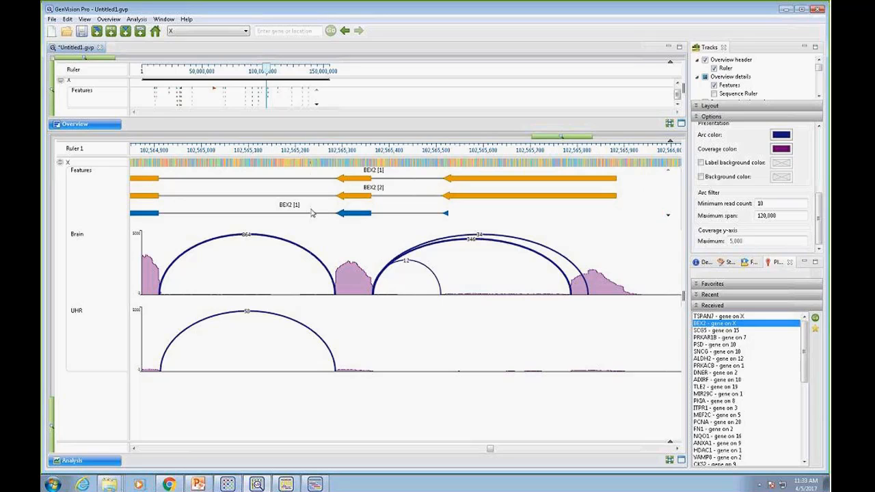
mouse_move(405, 212)
- Go to the SCG5 gene on chromosome 15 and zoom in on its exons between about 32,970,000 and 32,990,000
double_click(720, 331)
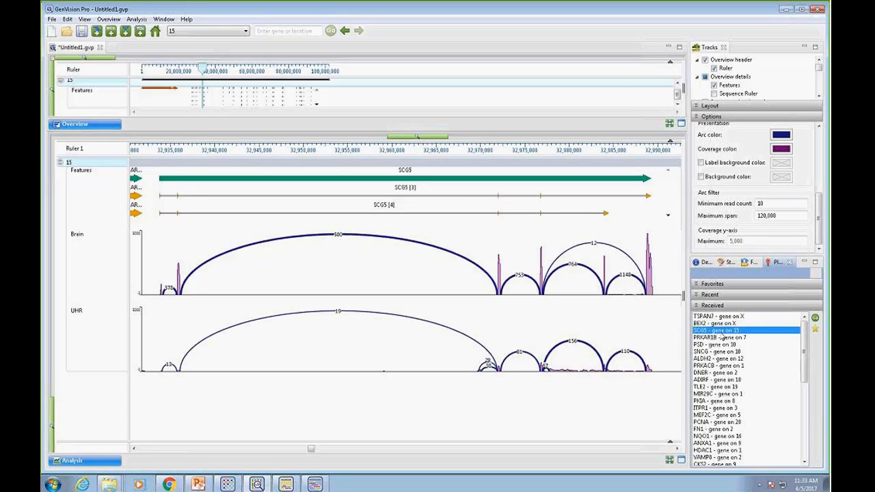
drag(432, 138, 407, 141)
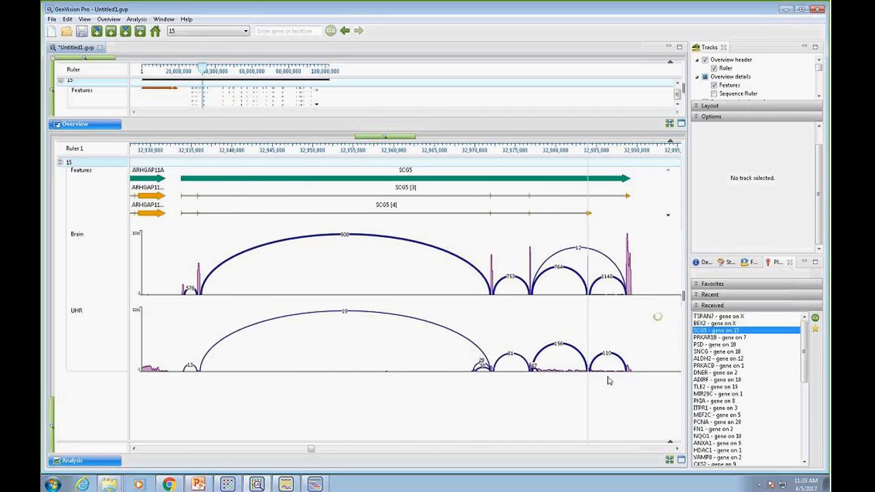
drag(676, 451, 676, 451)
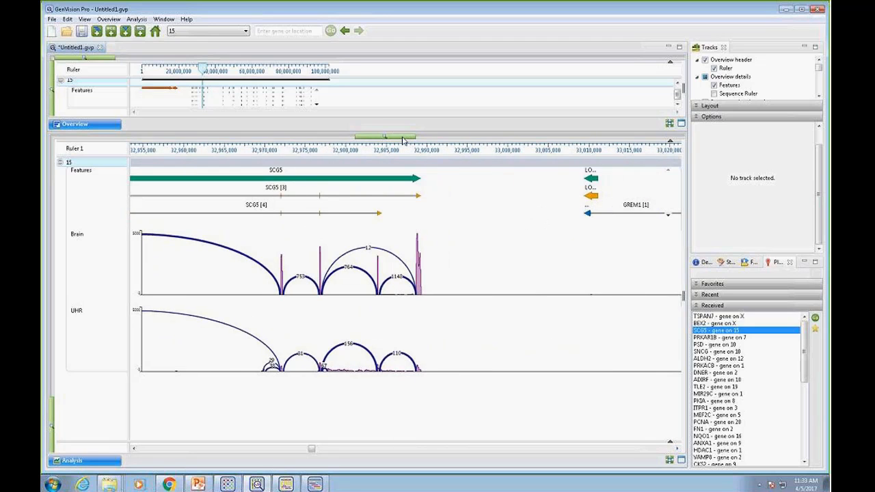
drag(403, 138, 437, 139)
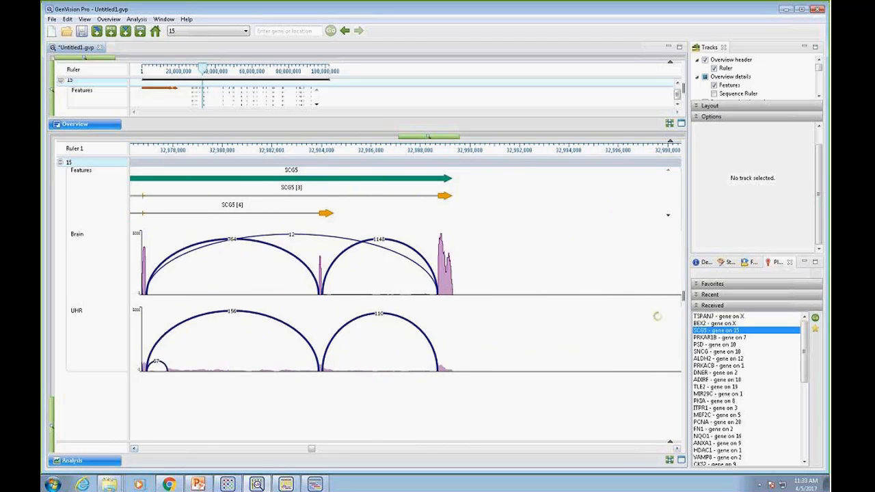
drag(132, 451, 134, 450)
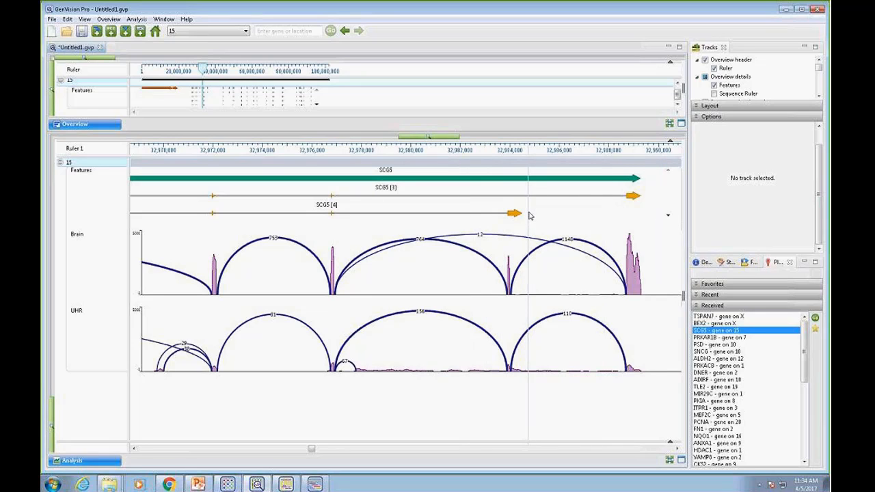
- Look through the remaining SCG5 transcript variants down to SCG5 [5] and compare their exons with the exon-skipping arc in Brain
click(669, 217)
click(669, 217)
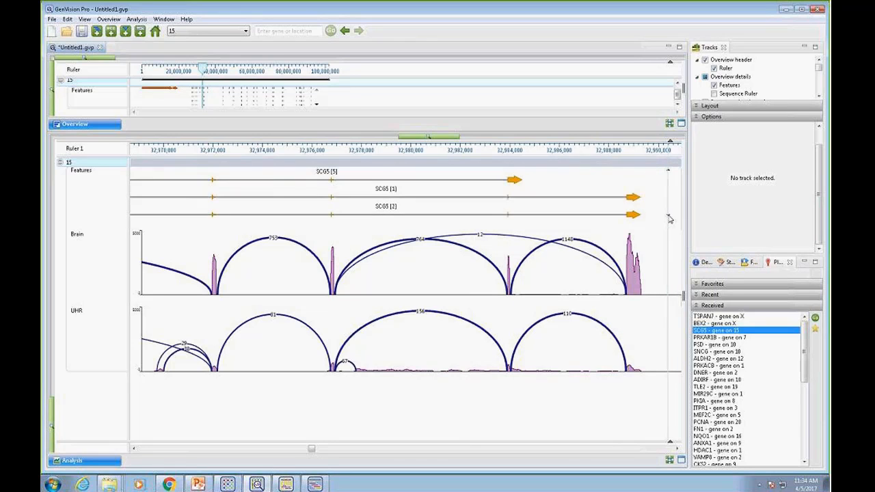
click(668, 217)
click(668, 216)
click(669, 217)
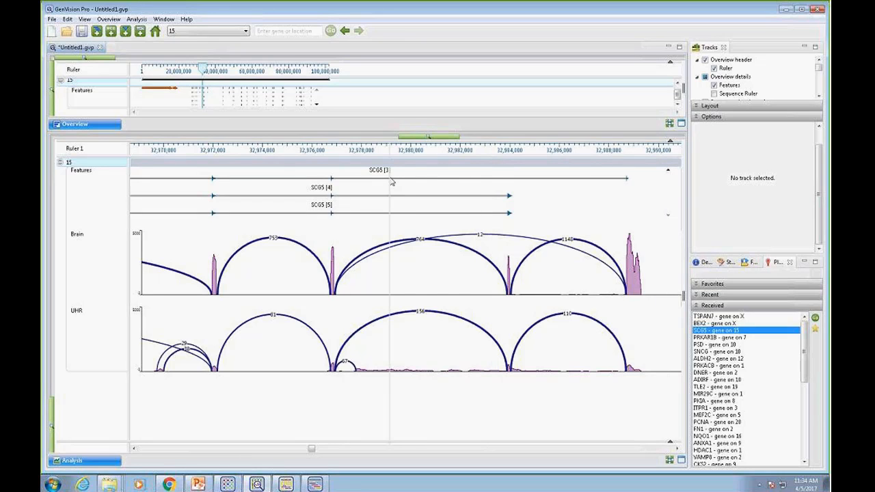
mouse_move(392, 182)
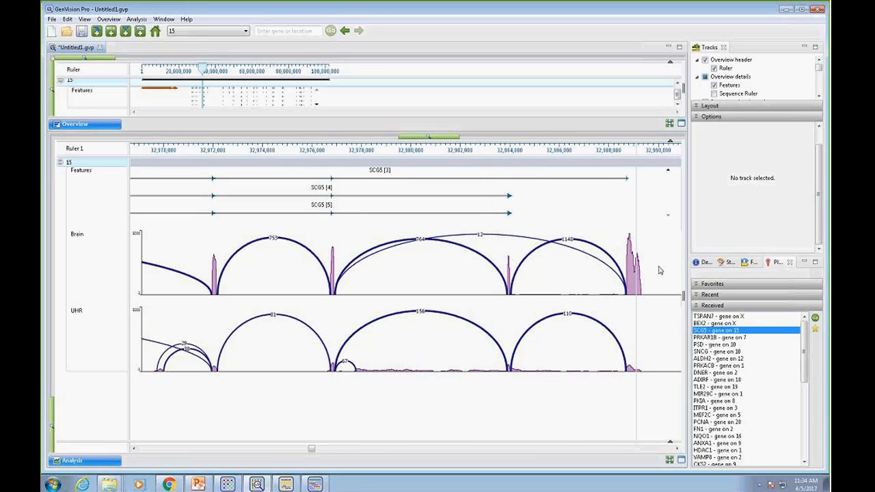
- View the splice junctions of PRKAR1B on chromosome 7 and PSD on chromosome 10
click(738, 339)
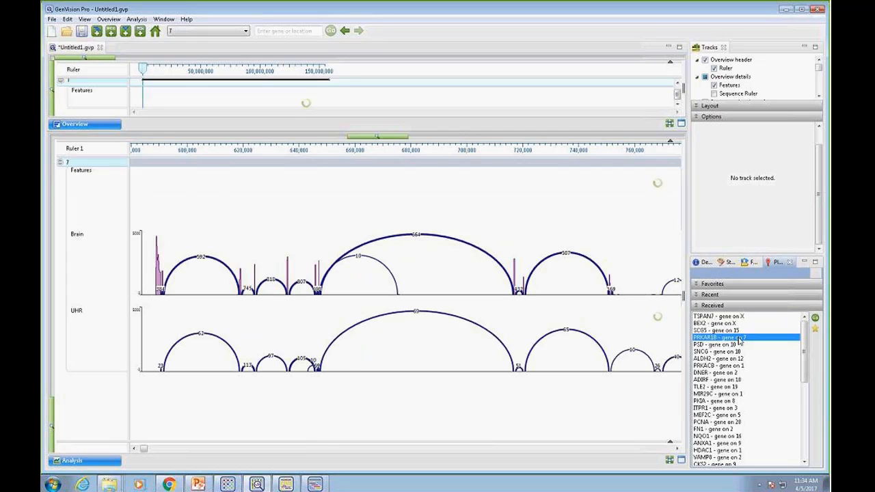
click(734, 345)
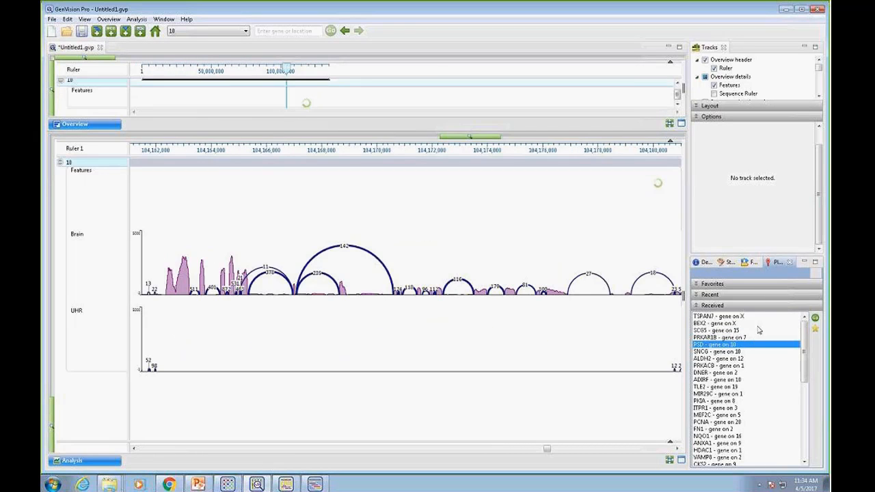
- Add the BEX2 gene to the favorite places and display the favorites list
click(727, 324)
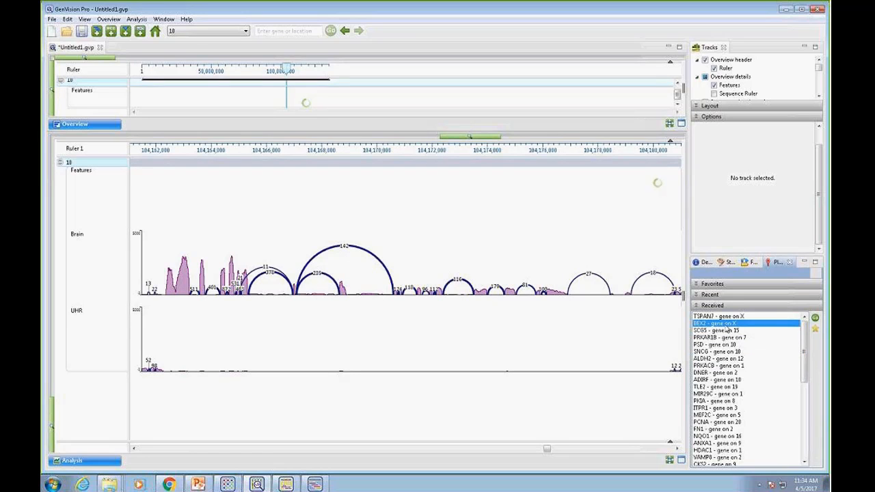
click(816, 331)
click(698, 284)
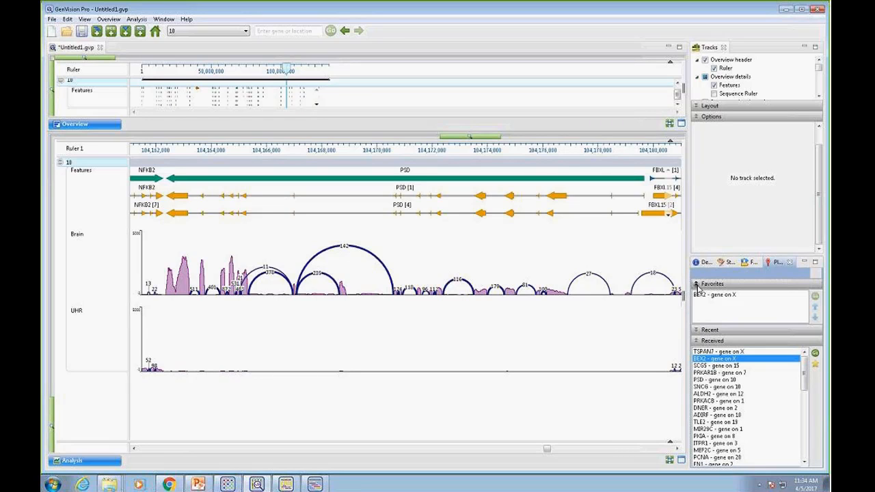
- Look at the list of recently visited places and collapse it again
click(697, 331)
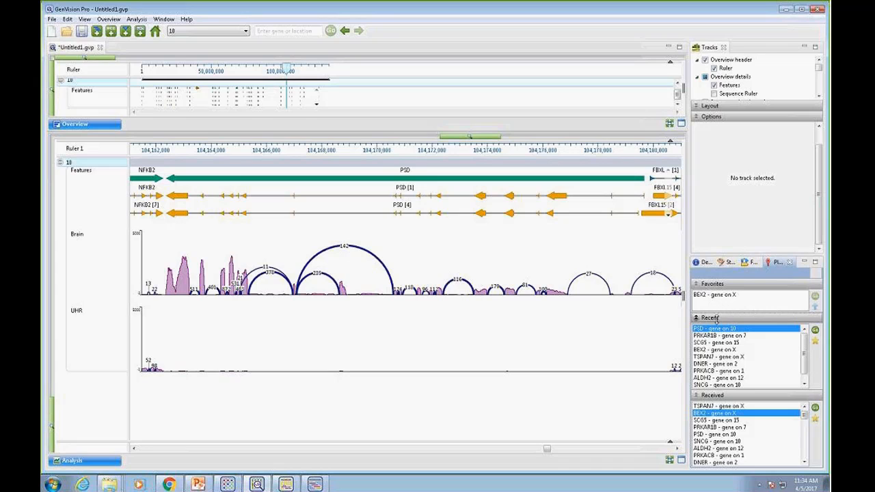
click(697, 320)
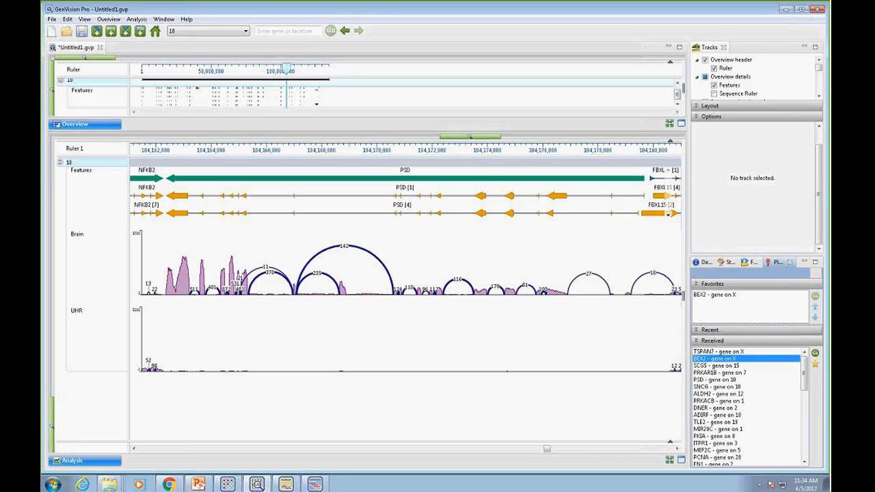
click(717, 368)
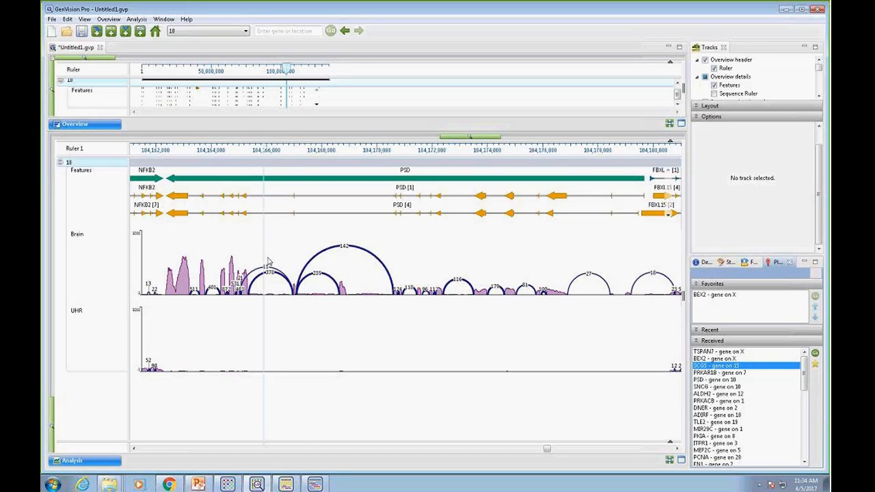
- Go to the PSD gene on chromosome 10 and zoom in on its exons between about 104,163,500 and 104,166,500
click(711, 380)
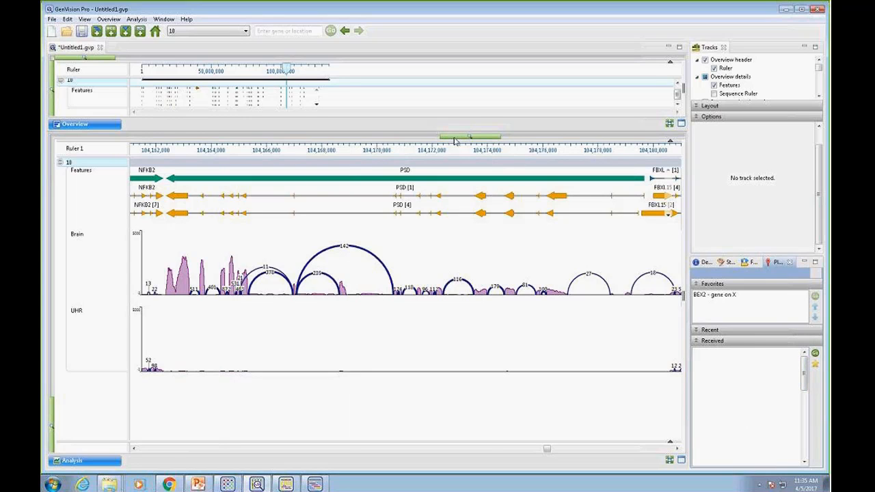
drag(456, 138, 487, 142)
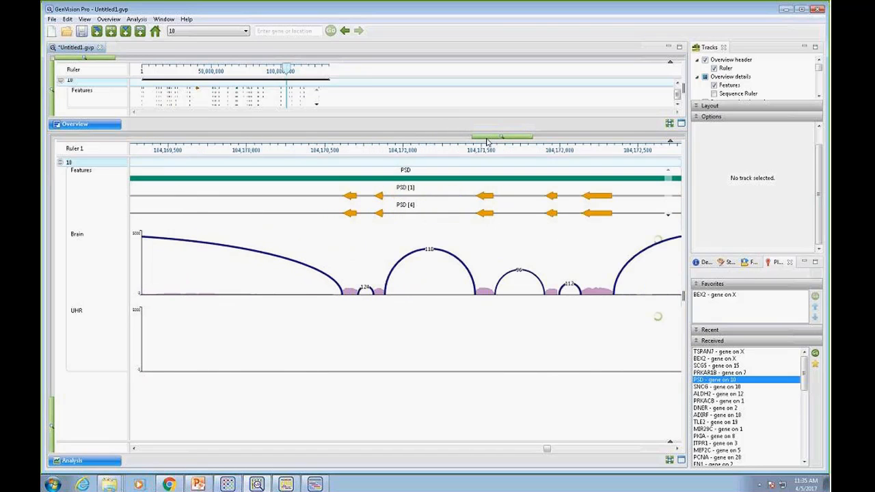
click(268, 451)
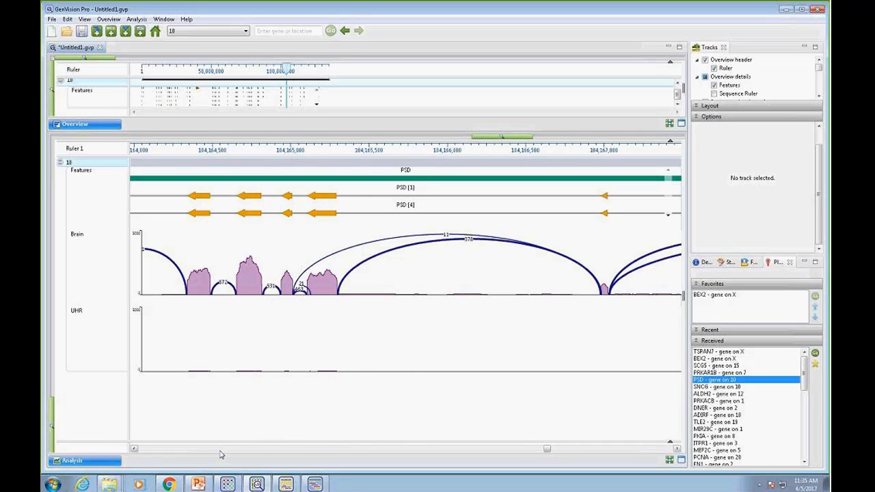
click(135, 449)
click(135, 449)
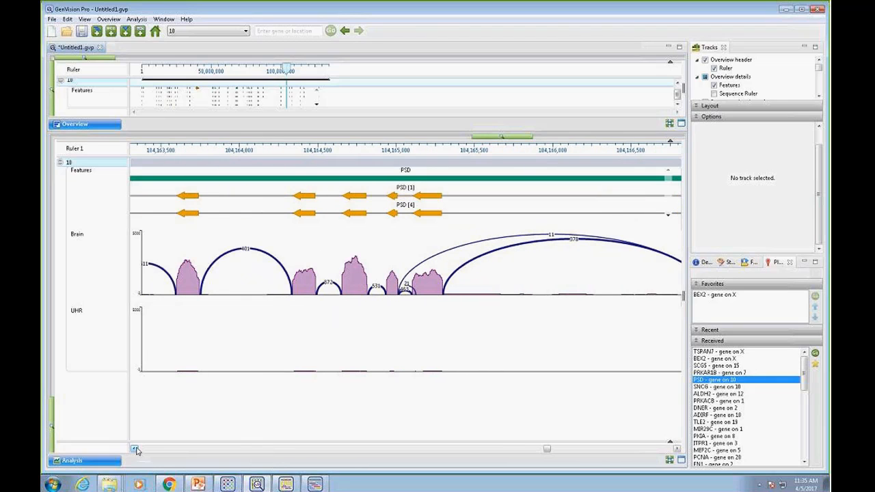
- Look through the PSD transcript variants and compare their exons with the splice junction arcs in Brain
scroll(668, 217, down, 2)
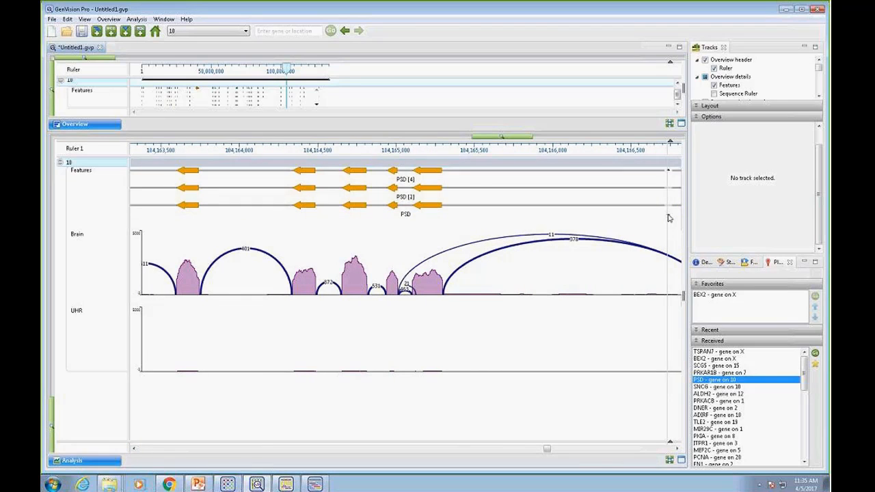
click(668, 216)
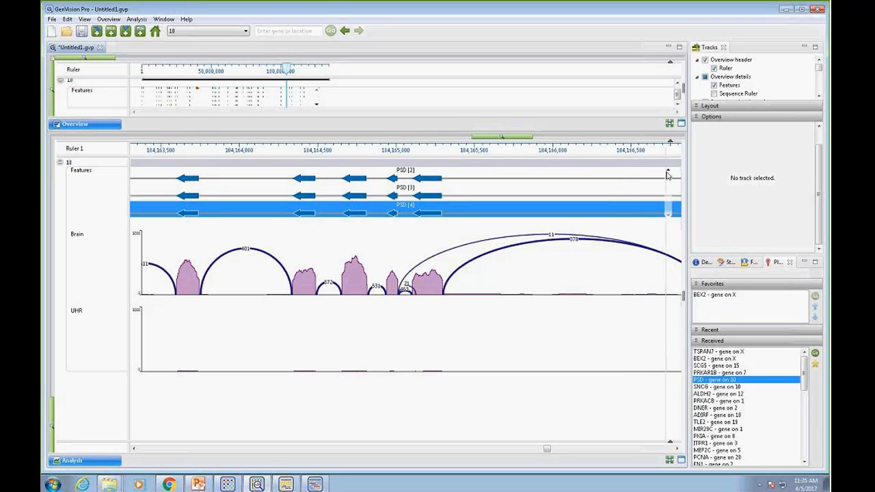
click(667, 171)
click(668, 171)
click(668, 171)
click(667, 171)
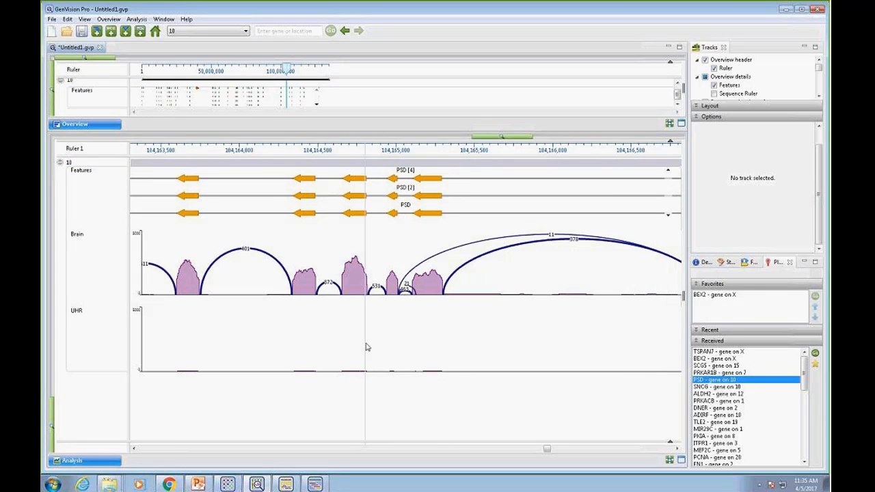
- View the splice junctions of SNCG on chromosome 10, ALDH2 on chromosome 12 and PRKACB on chromosome 1
click(730, 387)
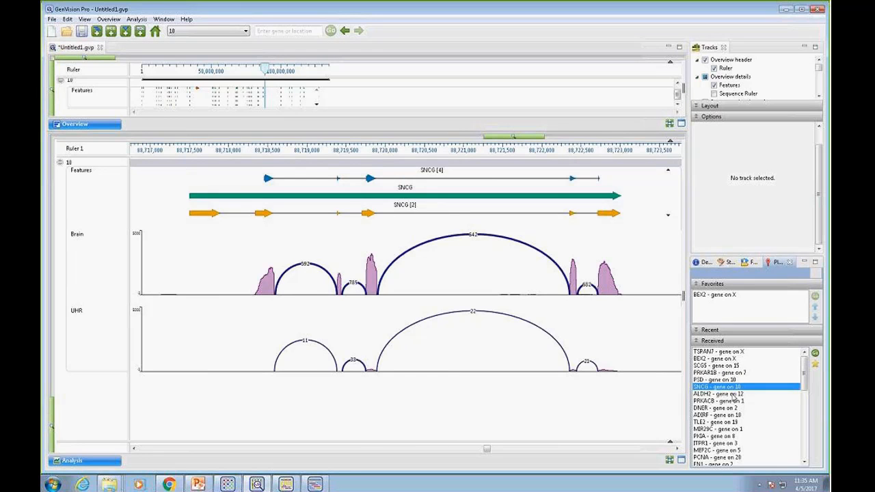
click(733, 396)
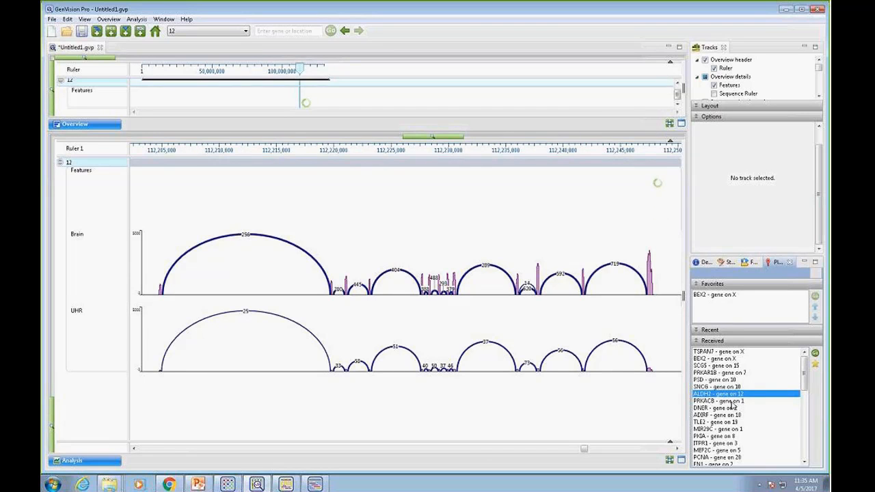
click(732, 402)
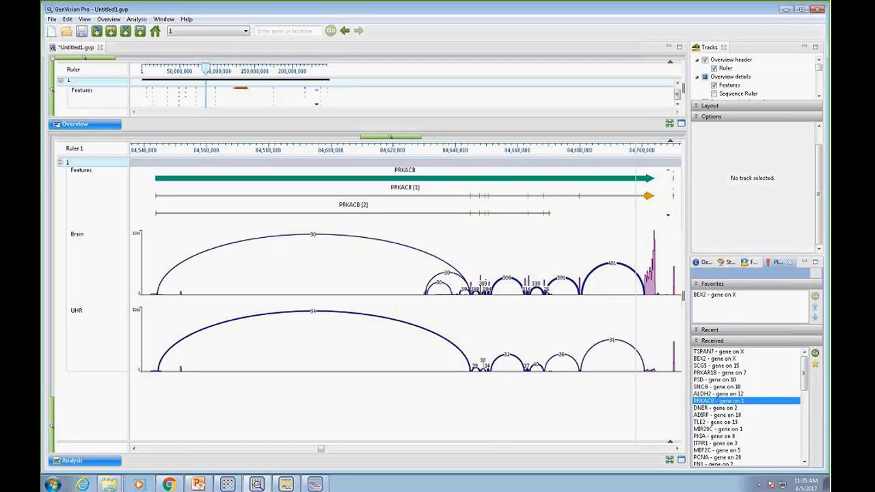
- Look through the PRKACB transcript variants down to PRKACB [7] and compare their start exons with the Brain and UHR junctions
click(668, 216)
click(669, 217)
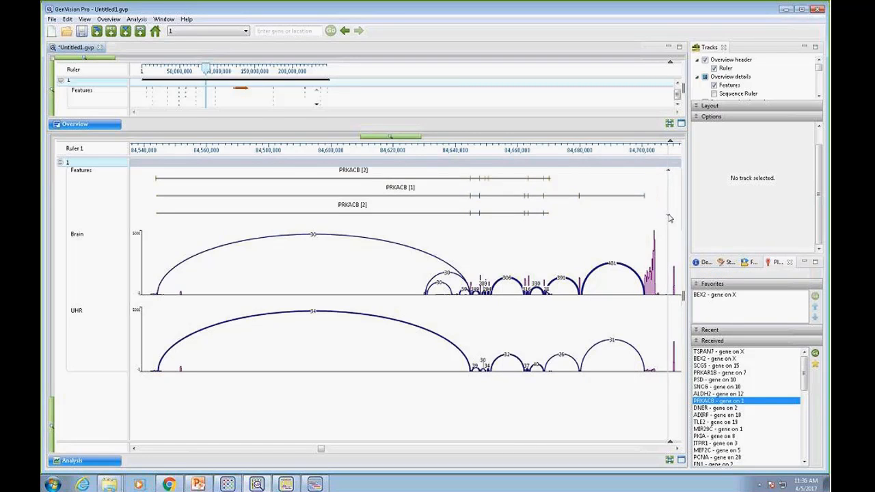
click(669, 217)
click(669, 217)
click(668, 216)
click(669, 217)
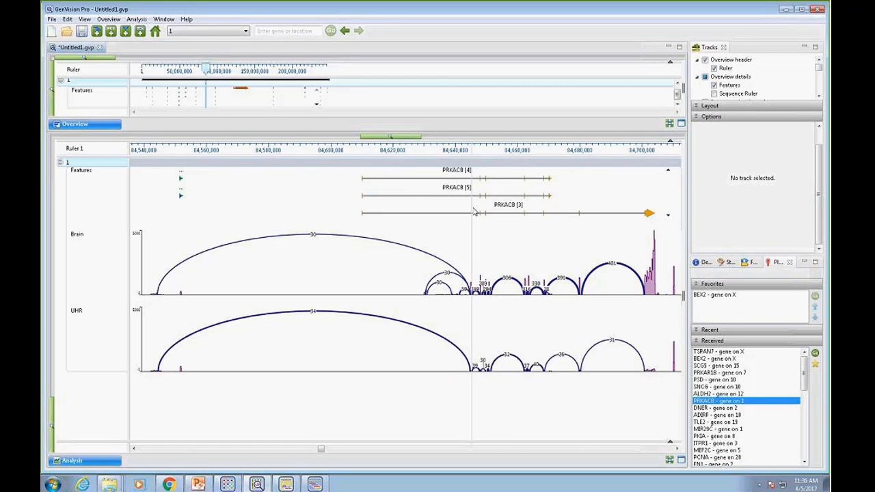
click(668, 216)
click(669, 217)
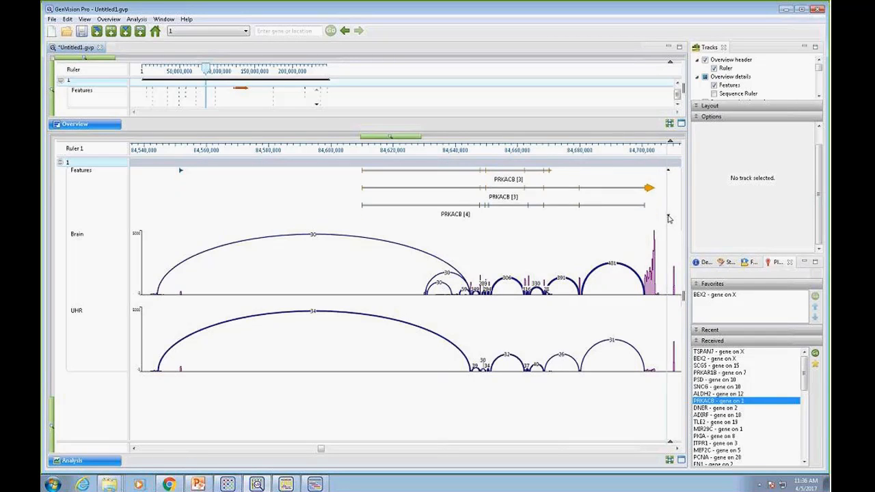
click(668, 216)
click(668, 217)
click(669, 217)
click(668, 217)
click(668, 216)
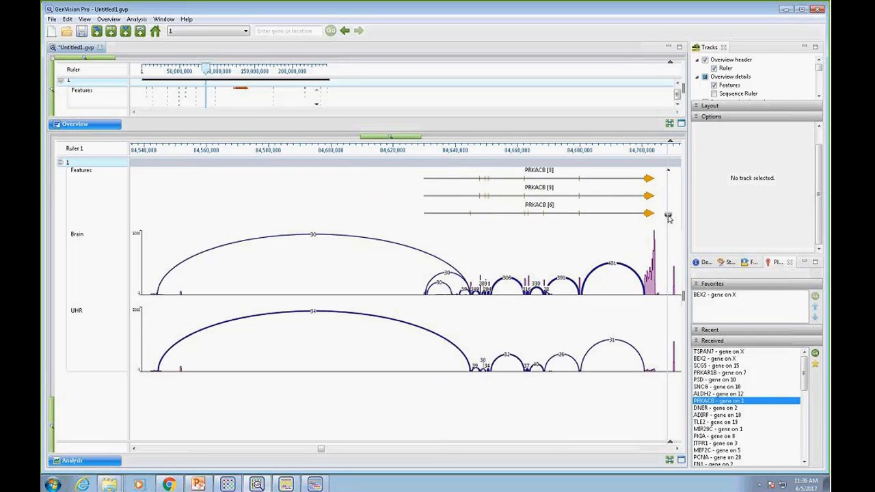
click(669, 217)
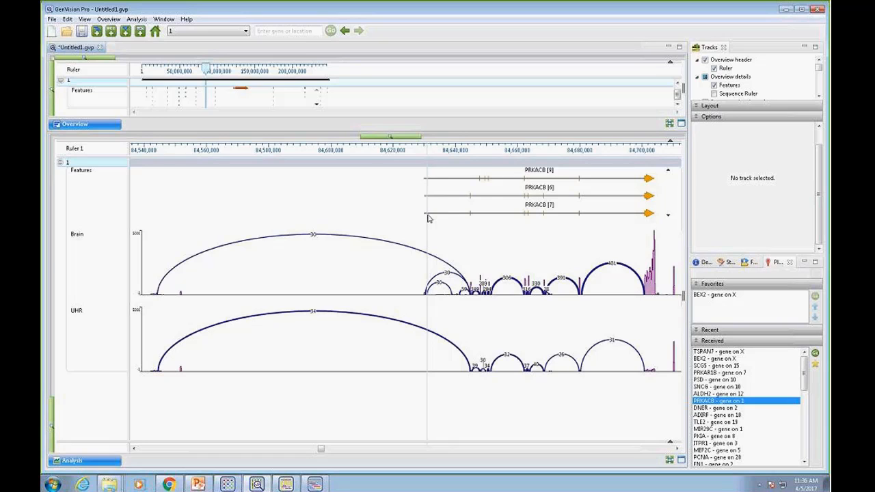
mouse_move(426, 214)
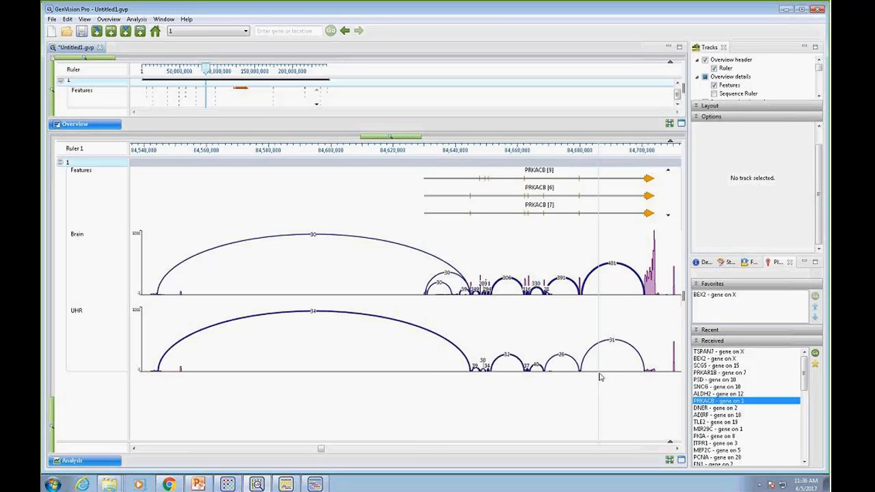
- Add PRKACB to the favorite places and zoom in on its region between about 84,610,000 and 84,679,000
click(815, 363)
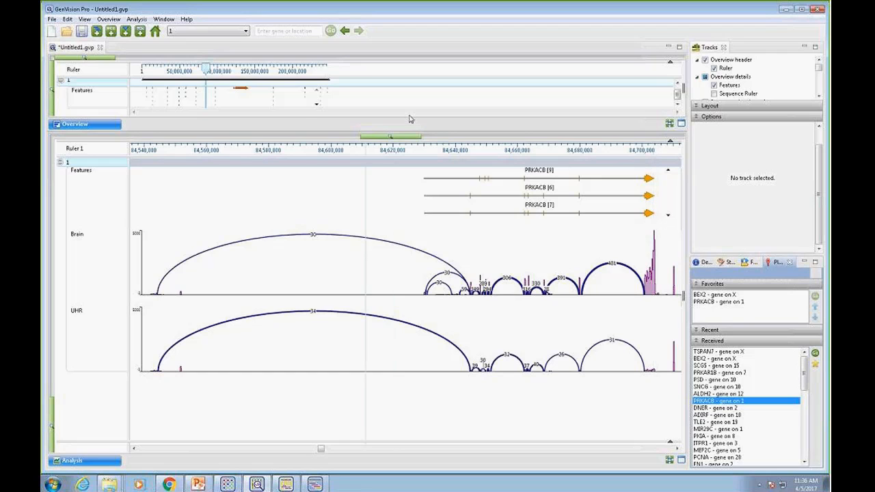
drag(417, 138, 421, 139)
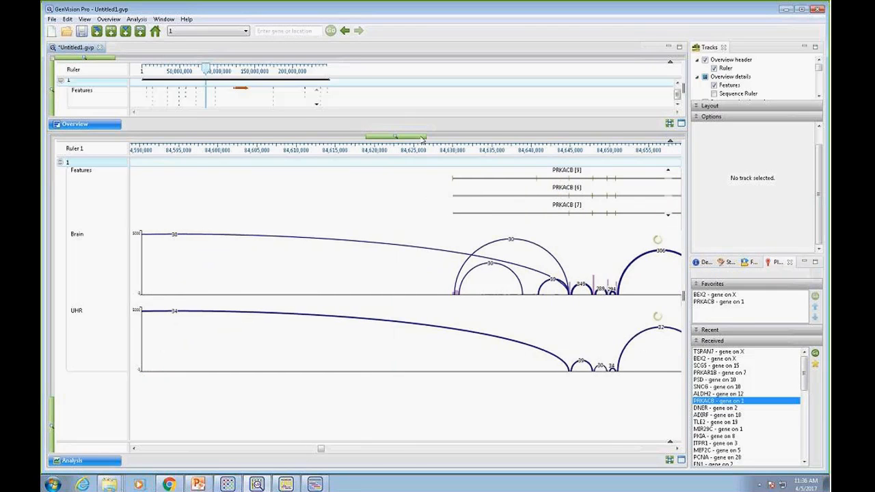
click(677, 449)
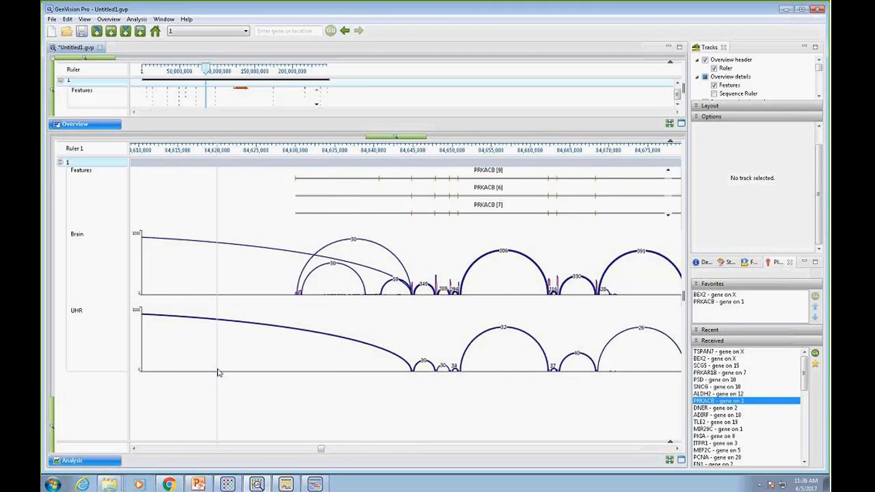
- Start an image export of the Analysis view and set the file type to PowerPoint document (*.pptx)
click(51, 20)
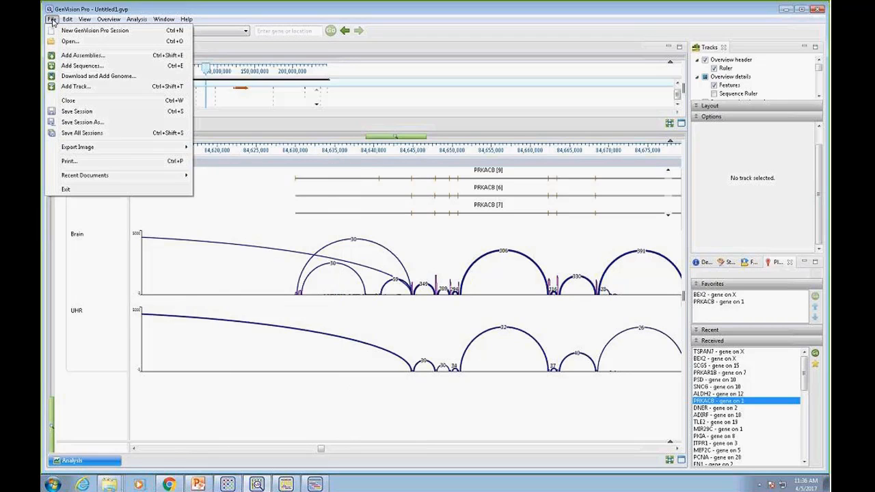
mouse_move(88, 153)
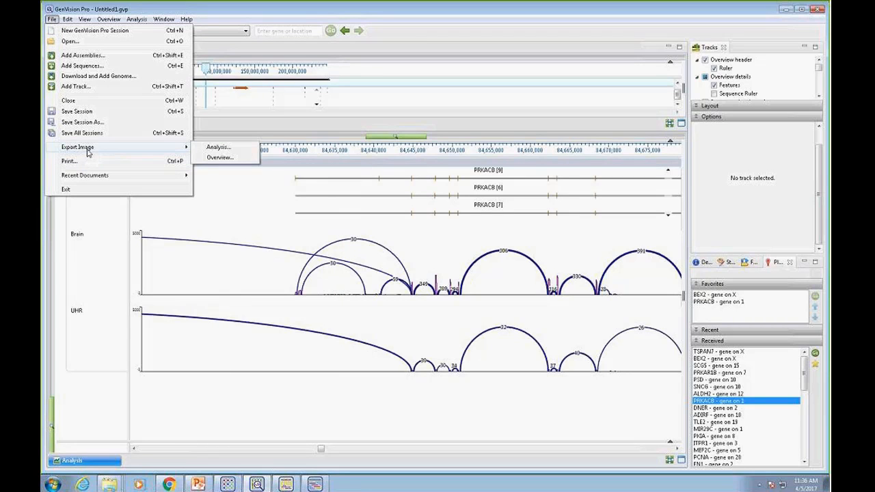
click(215, 149)
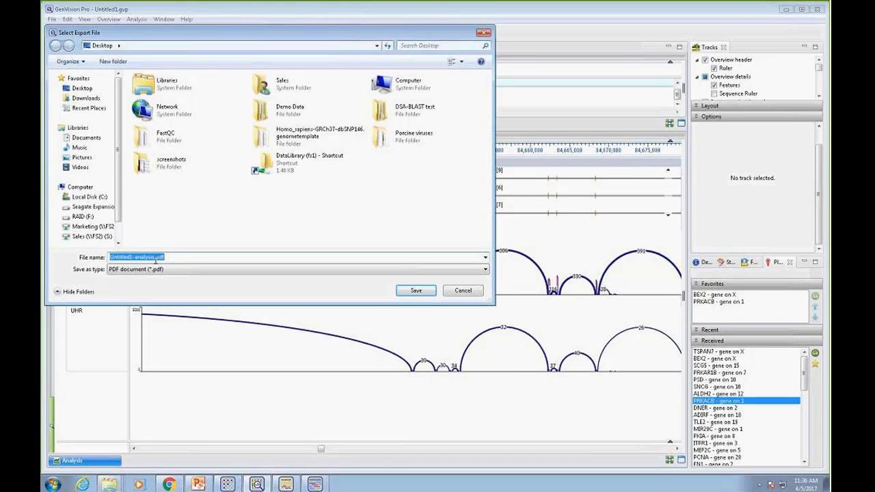
click(487, 270)
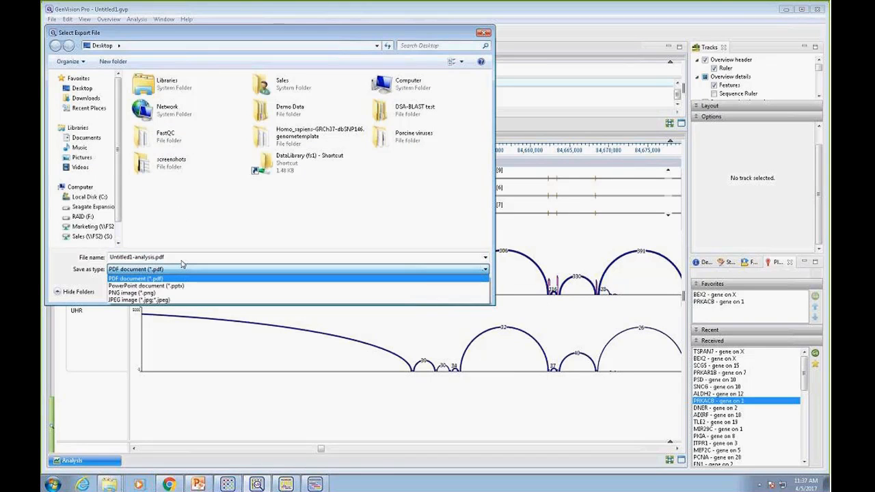
click(134, 288)
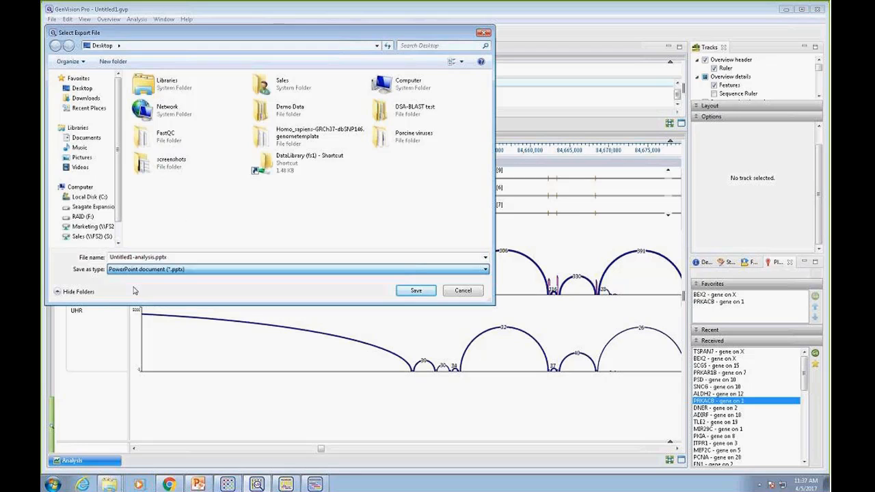
- Name the export file PRKACB, save it to the desktop and accept the default sequence image options
double_click(156, 257)
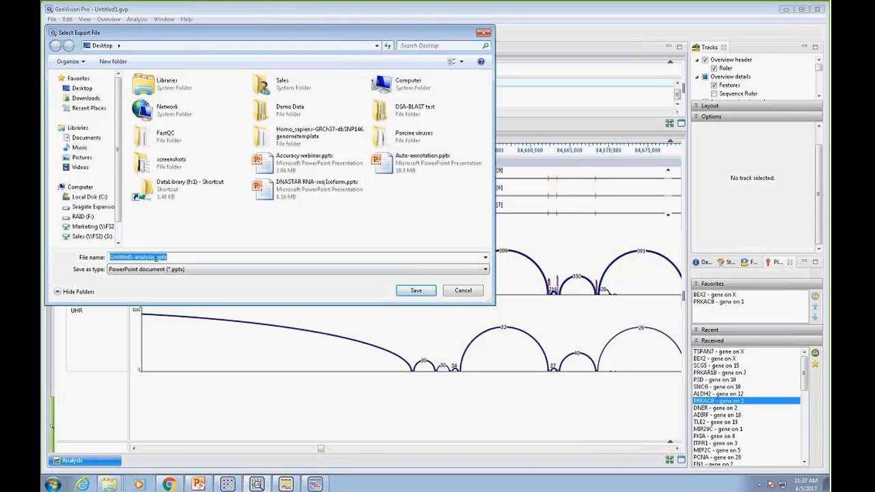
click(157, 257)
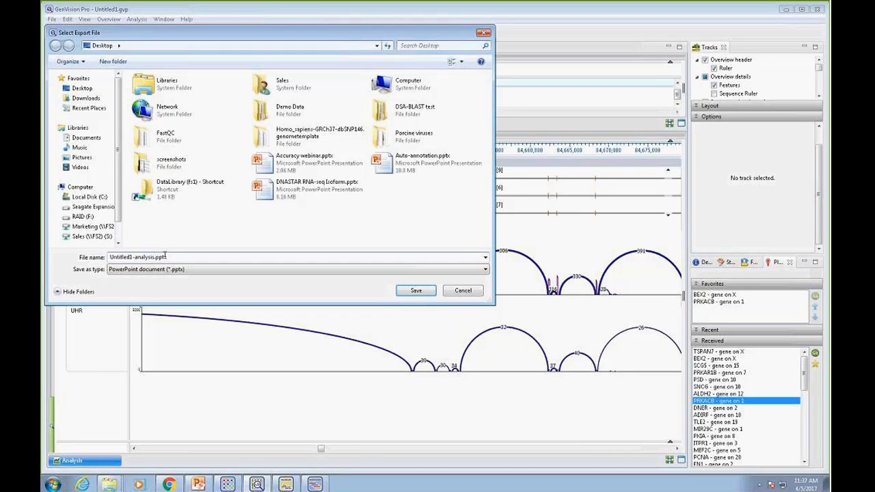
key(BackSpace)
key(BackSpace)
key(BackSpace)
key(BackSpace)
key(BackSpace)
key(BackSpace)
key(BackSpace)
key(BackSpace)
key(BackSpace)
key(BackSpace)
key(BackSpace)
key(BackSpace)
key(BackSpace)
key(BackSpace)
key(BackSpace)
key(BackSpace)
key(BackSpace)
key(BackSpace)
text(PRKACB)
click(411, 290)
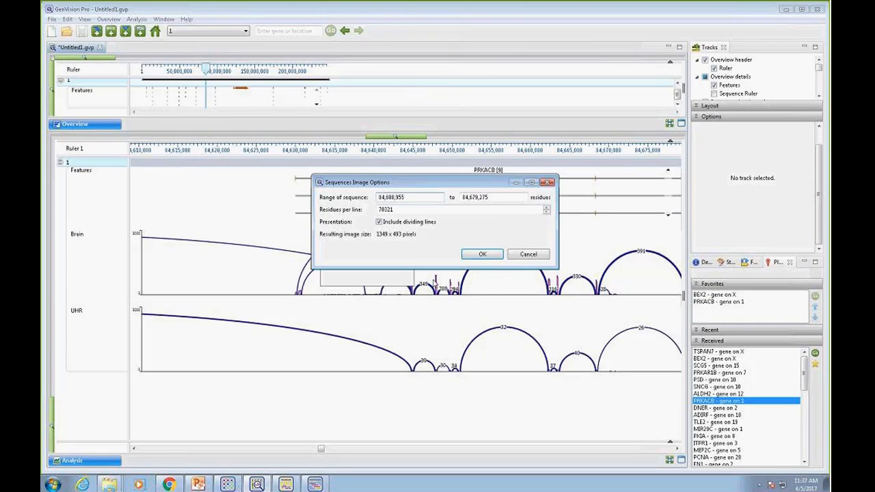
click(483, 254)
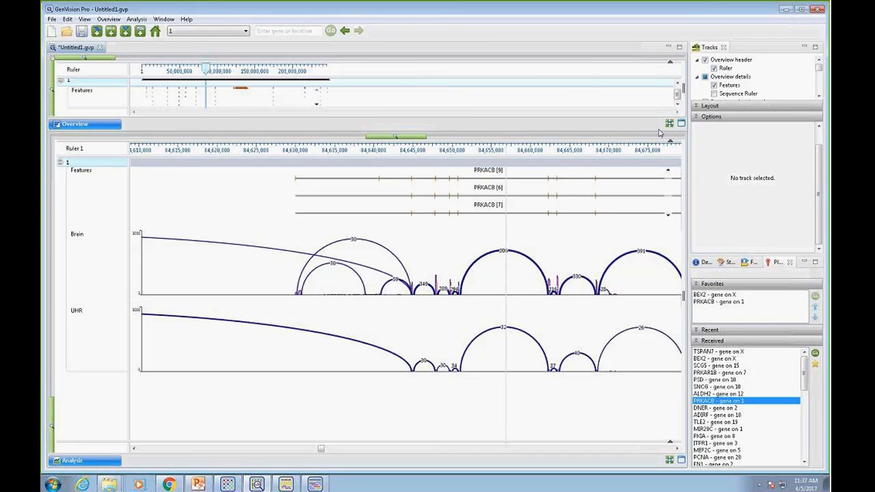
- Minimize the open analysis windows, open PRKACB.pptx from the desktop in PowerPoint and select the exported graphic on the slide
click(787, 9)
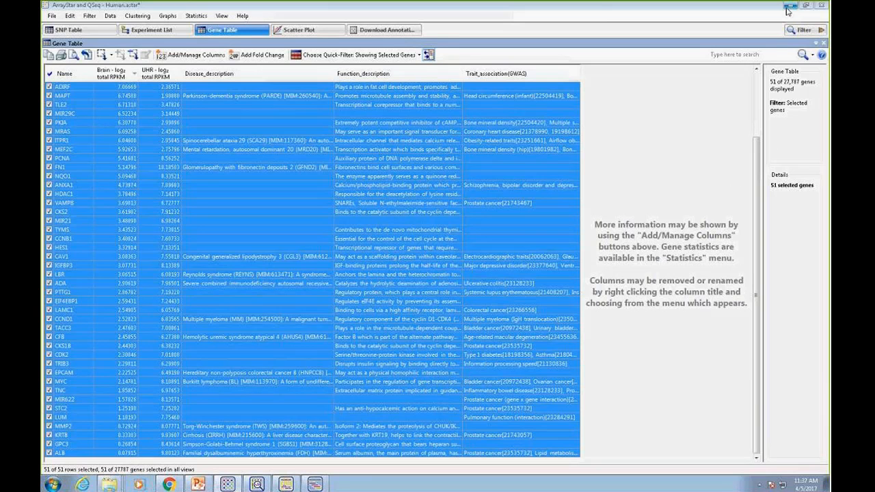
click(788, 8)
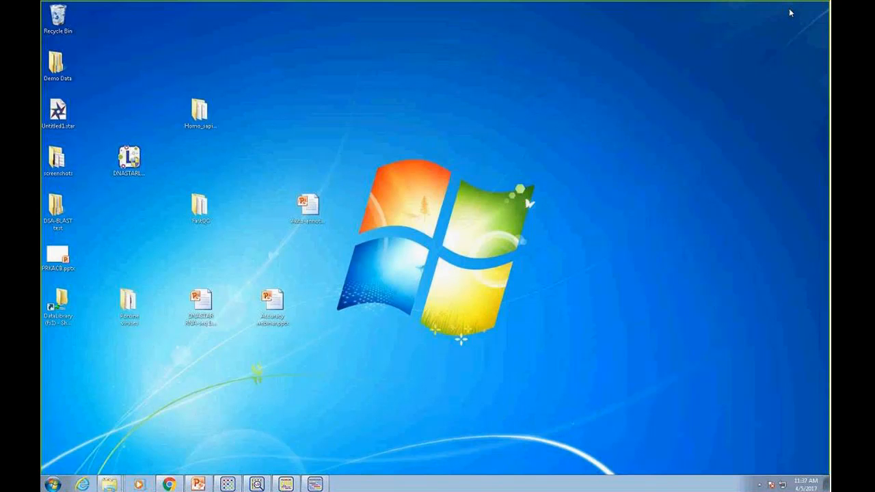
double_click(57, 257)
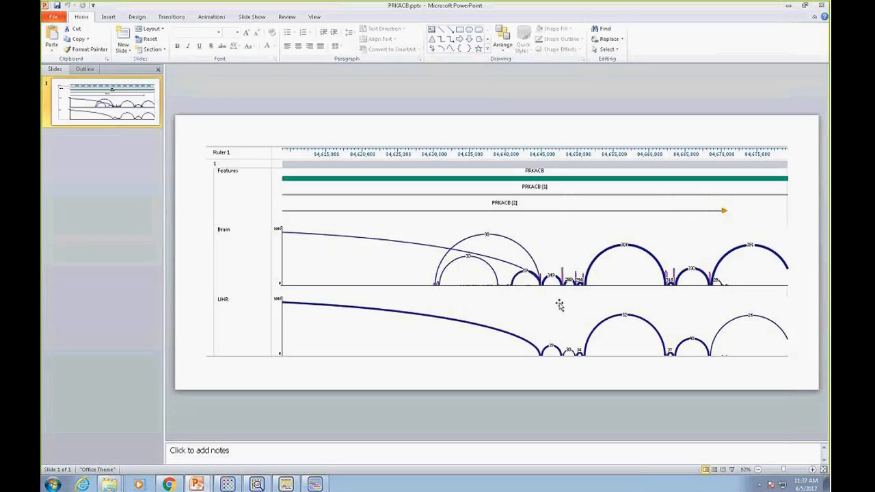
click(364, 239)
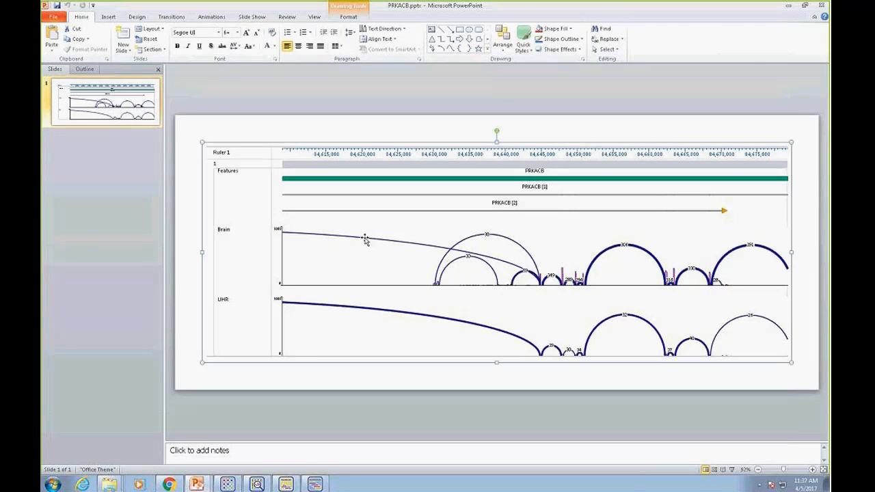
- Give the frame of the Brain track in the exported graphic a solid red outline
double_click(364, 238)
click(370, 247)
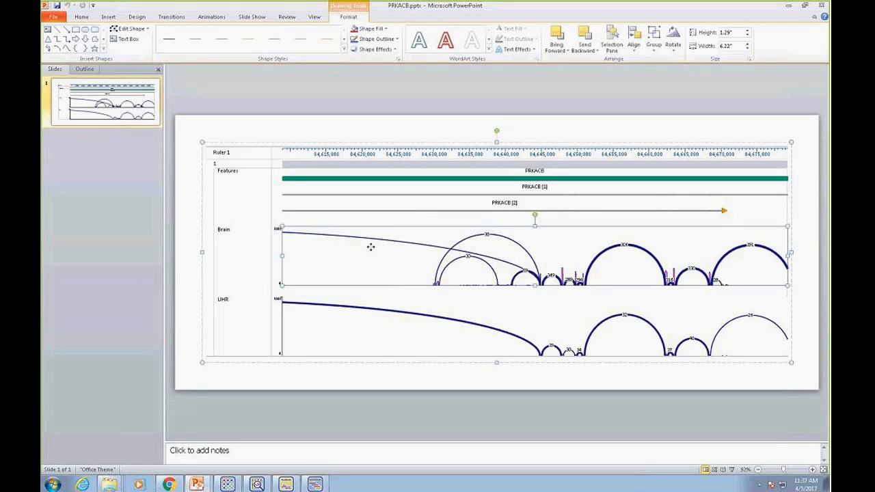
right_click(370, 247)
click(404, 399)
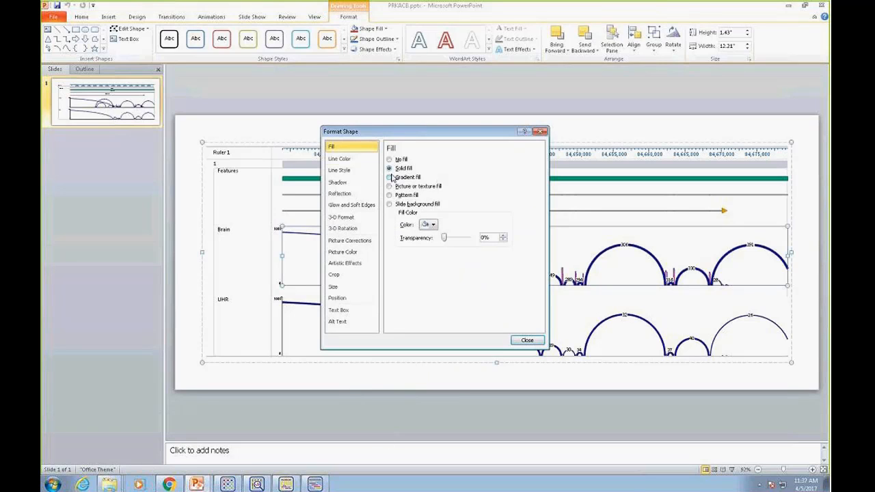
click(339, 159)
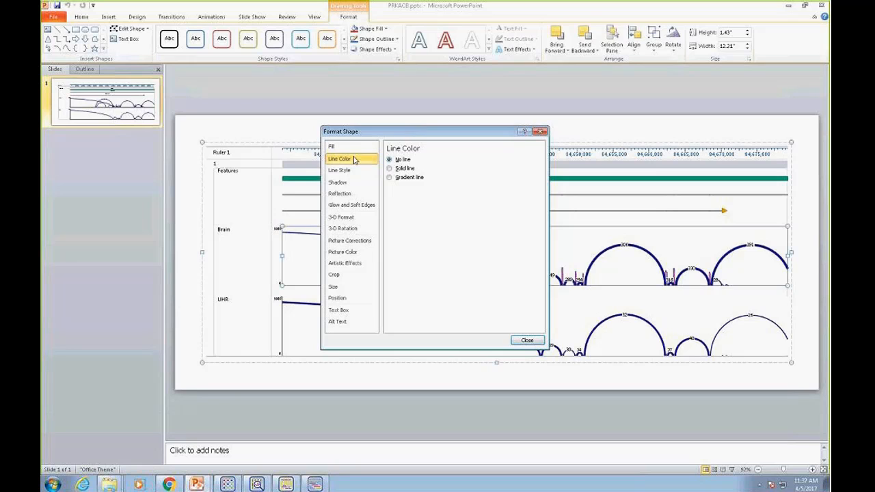
click(333, 147)
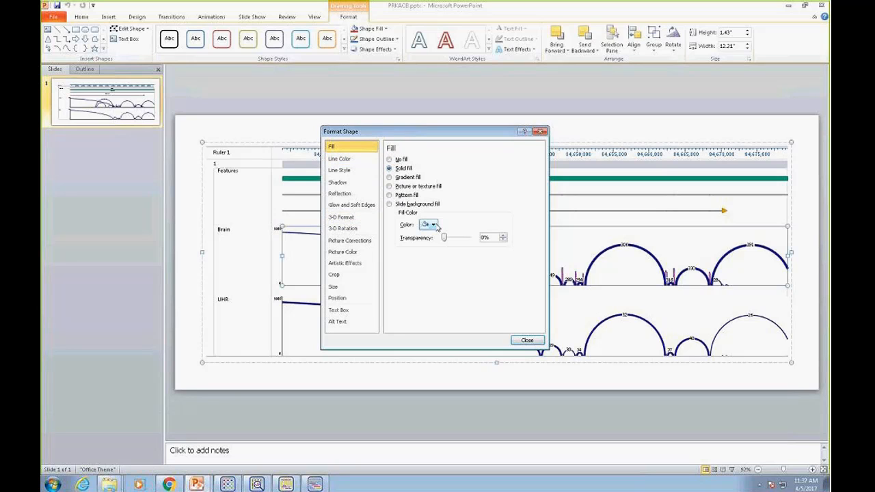
click(346, 171)
click(347, 161)
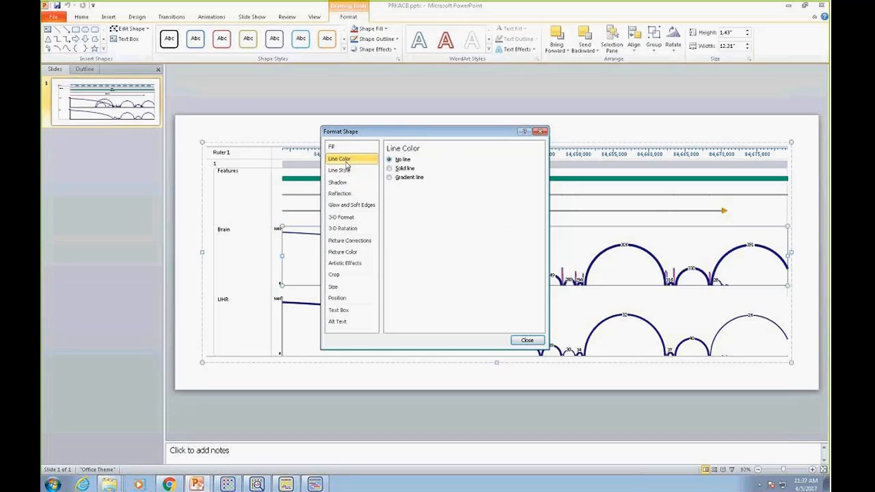
click(391, 168)
click(424, 189)
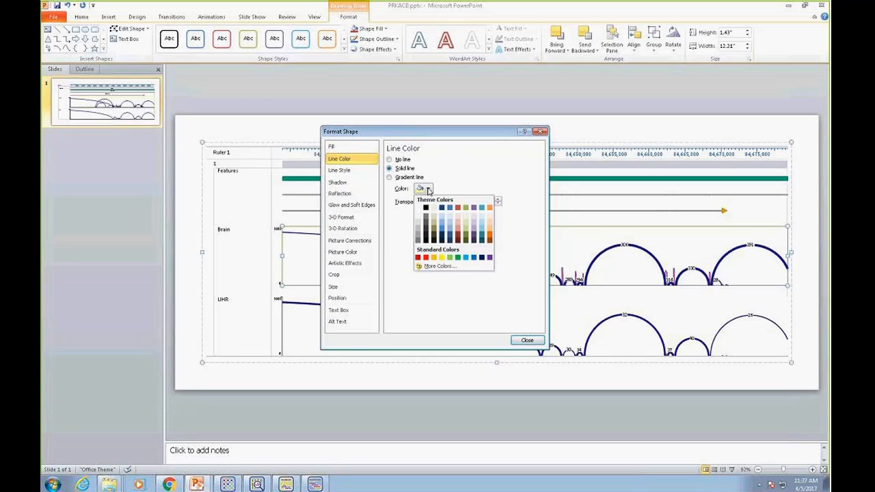
click(424, 251)
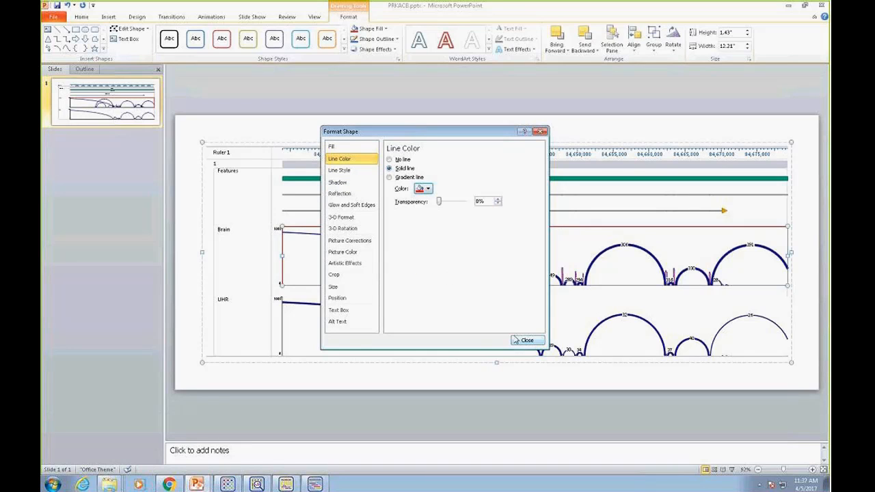
click(538, 132)
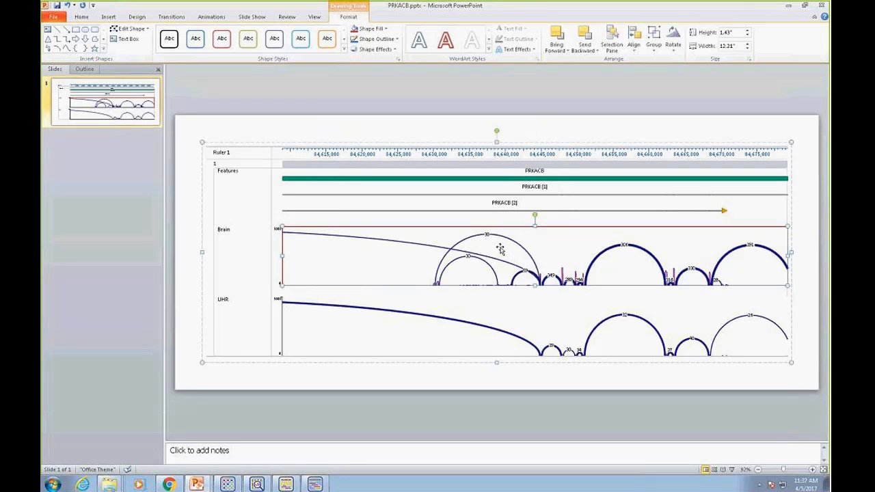
- Nudge the long splice junction arc in the Brain track slightly and recolor its line red
click(400, 242)
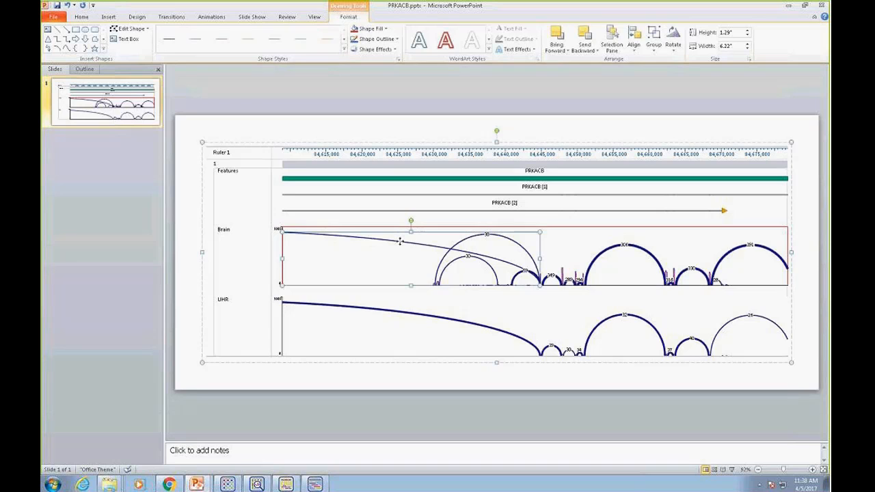
drag(399, 242, 404, 247)
right_click(403, 247)
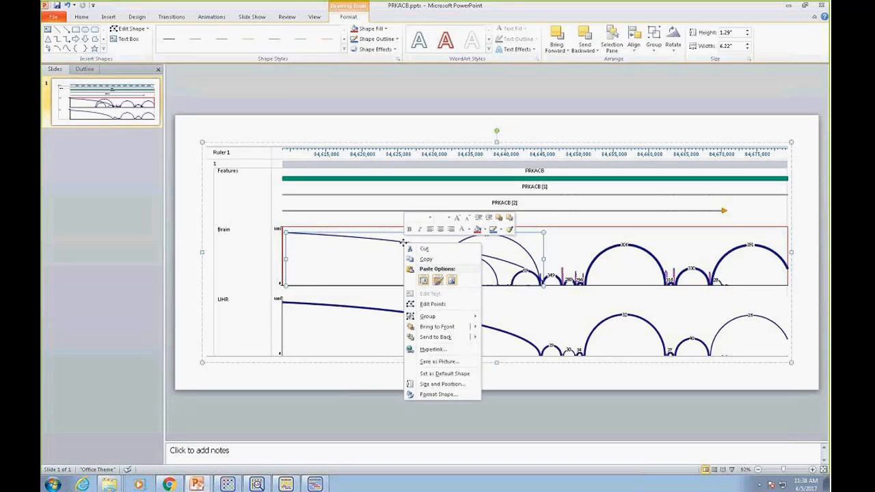
click(434, 396)
click(352, 159)
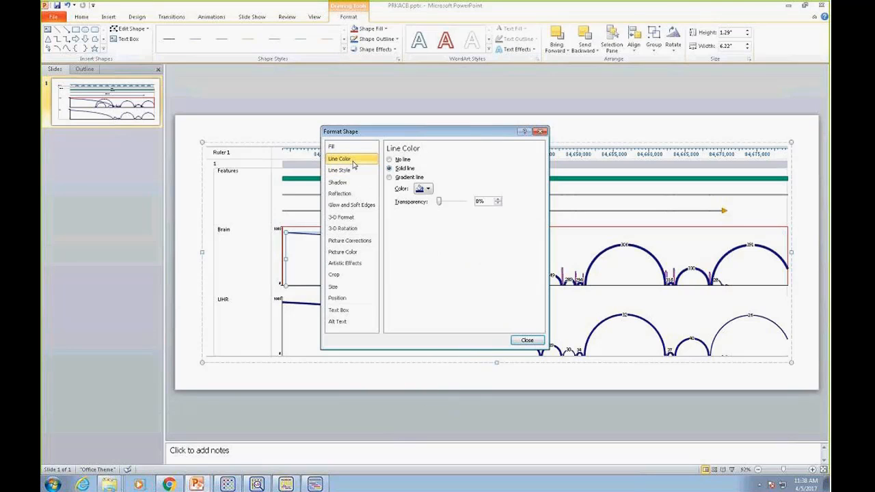
click(426, 189)
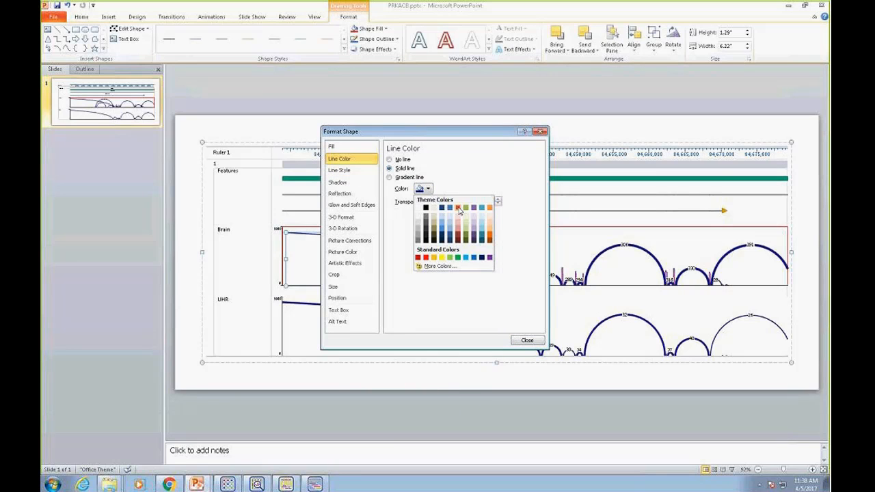
click(424, 257)
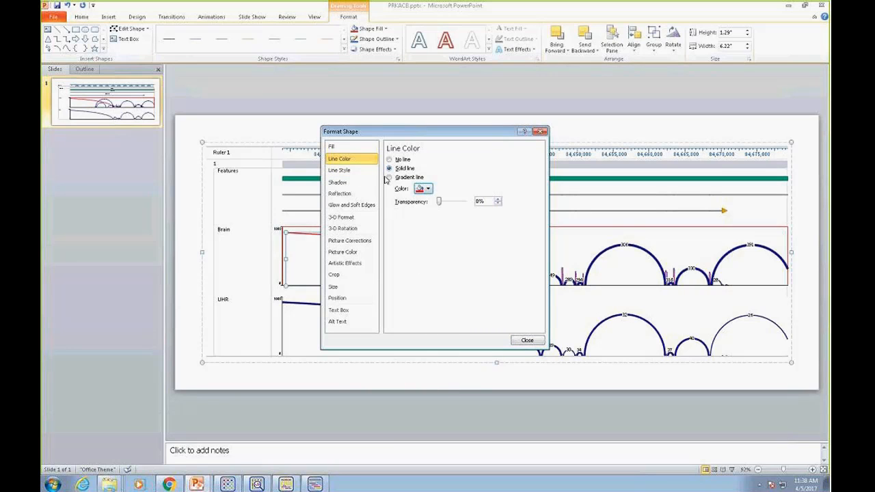
click(540, 131)
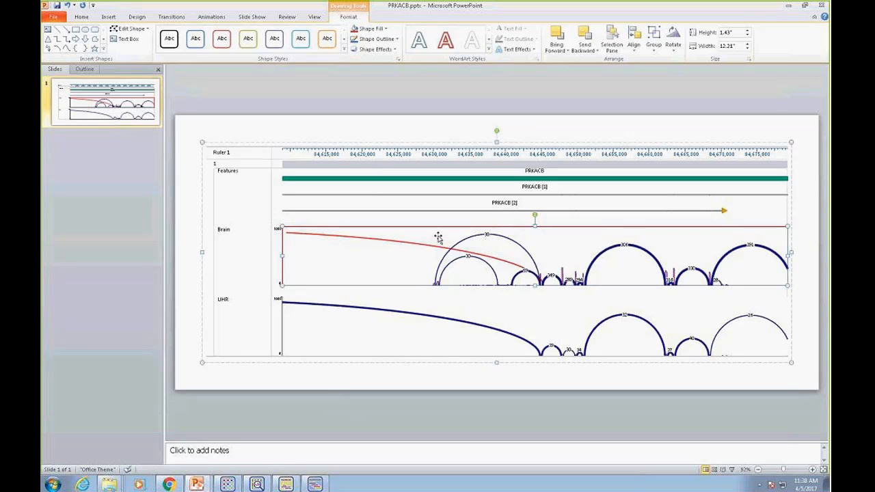
- Select the Brain and UHR labels in turn, minimize the presentation and switch to the scatter plot in ArrayStar
click(226, 229)
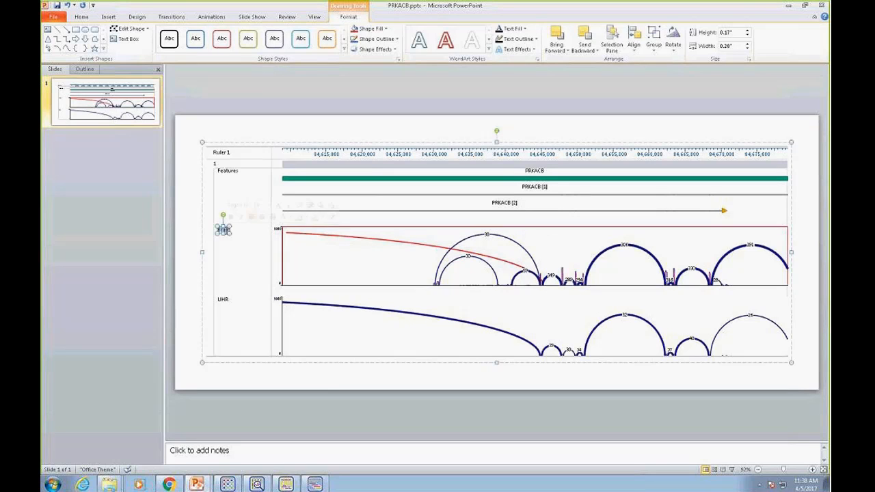
click(224, 300)
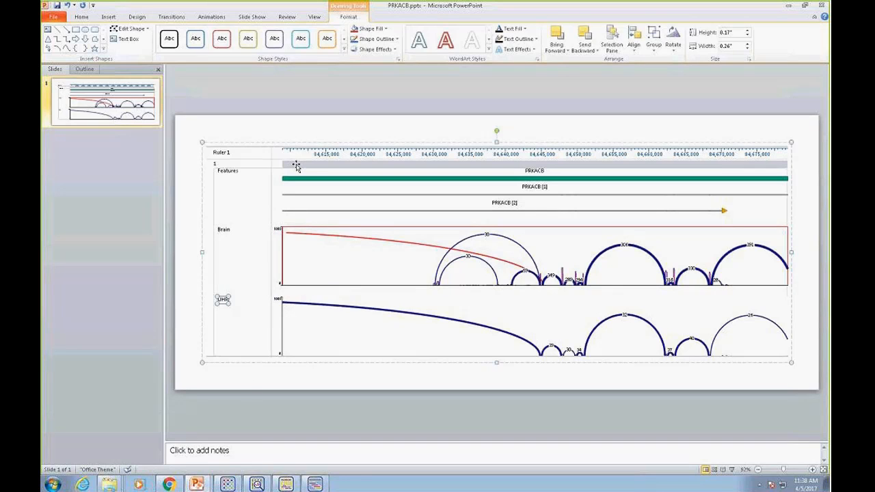
click(789, 6)
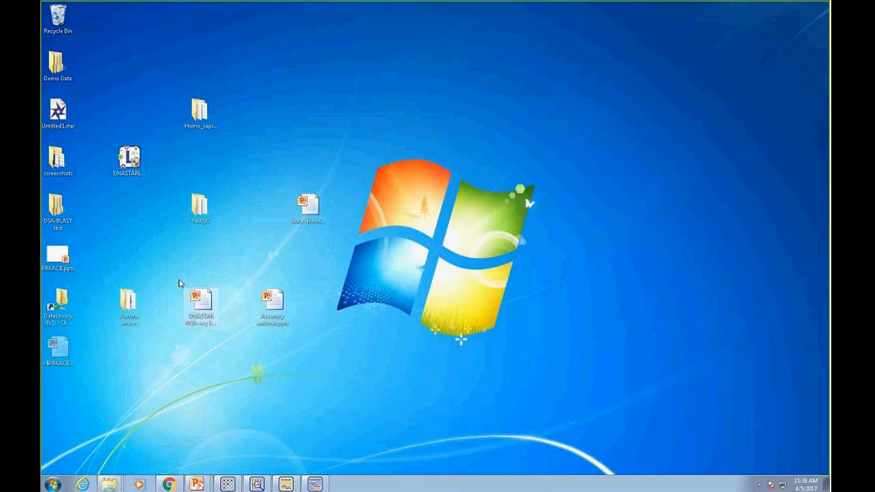
click(236, 485)
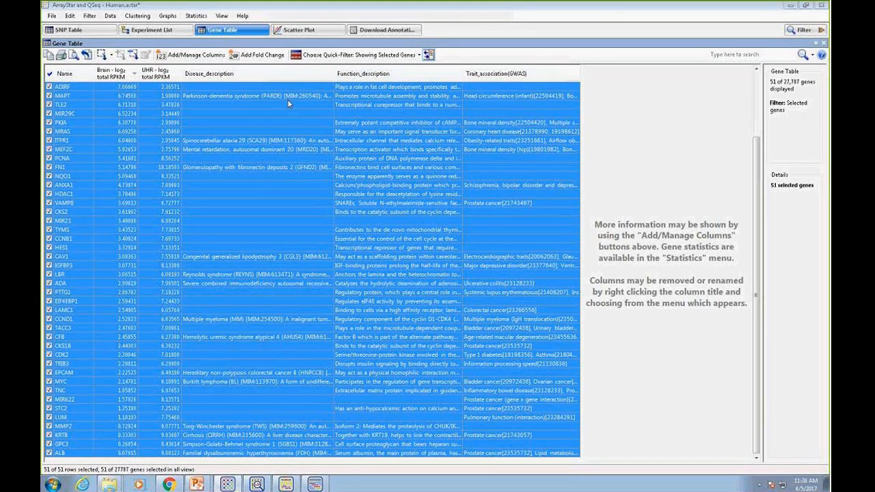
click(306, 35)
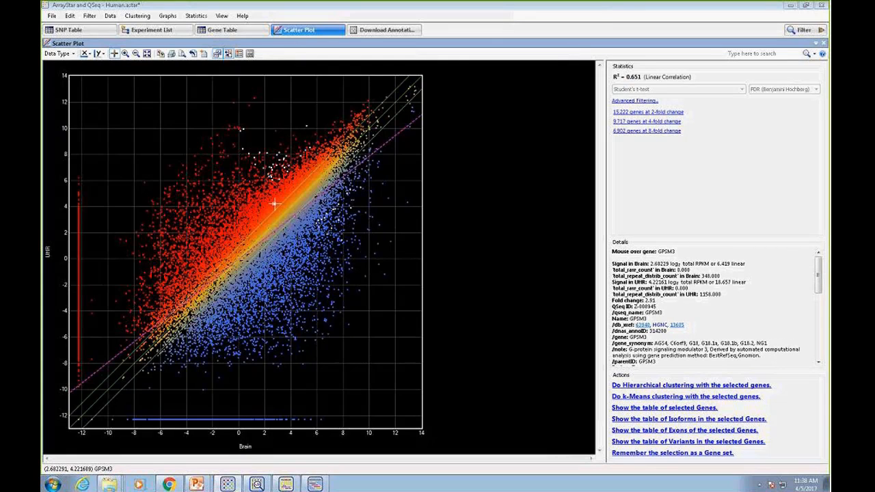
drag(274, 203, 339, 183)
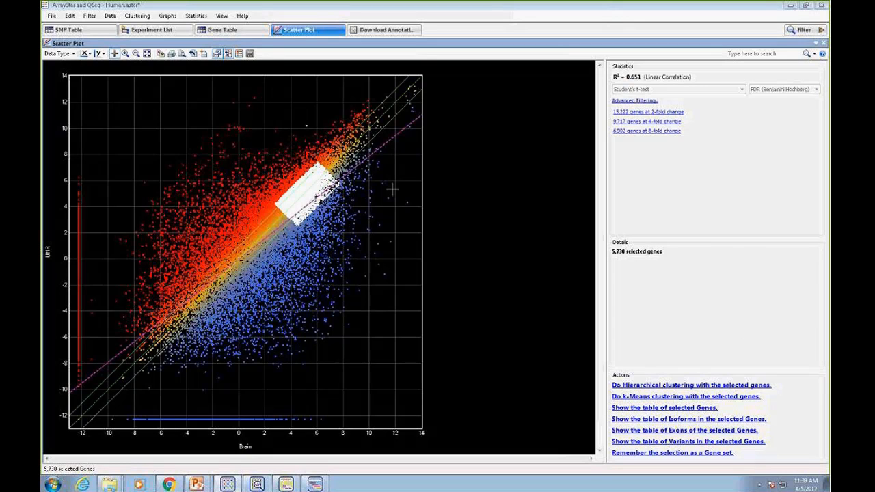
click(391, 189)
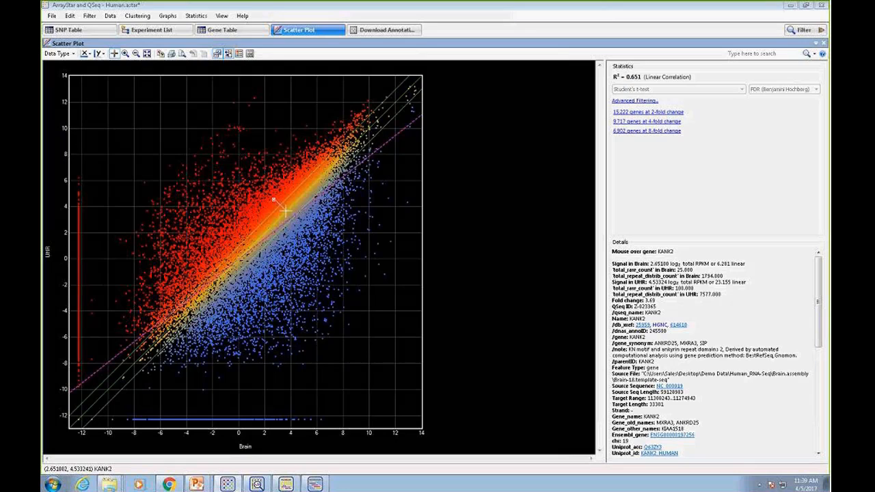
click(287, 211)
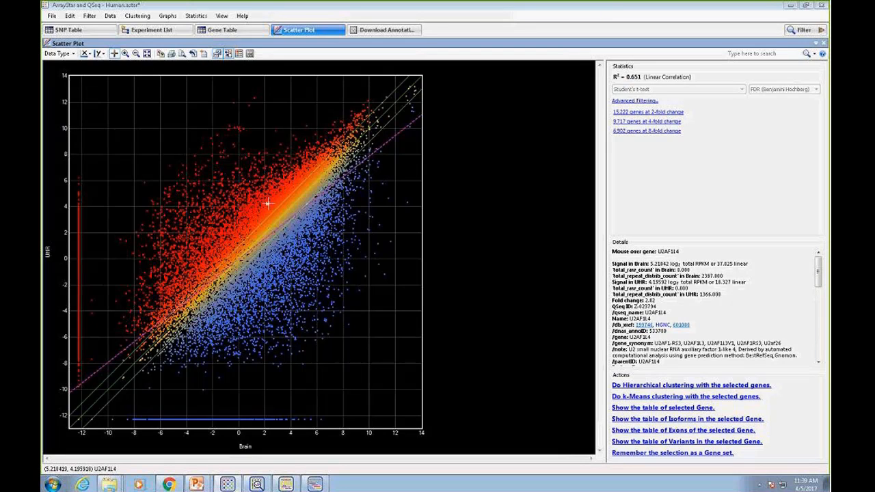
- Select the band of highly expressed genes along the scatter plot's diagonal and show the table of their isoforms
drag(267, 203, 426, 93)
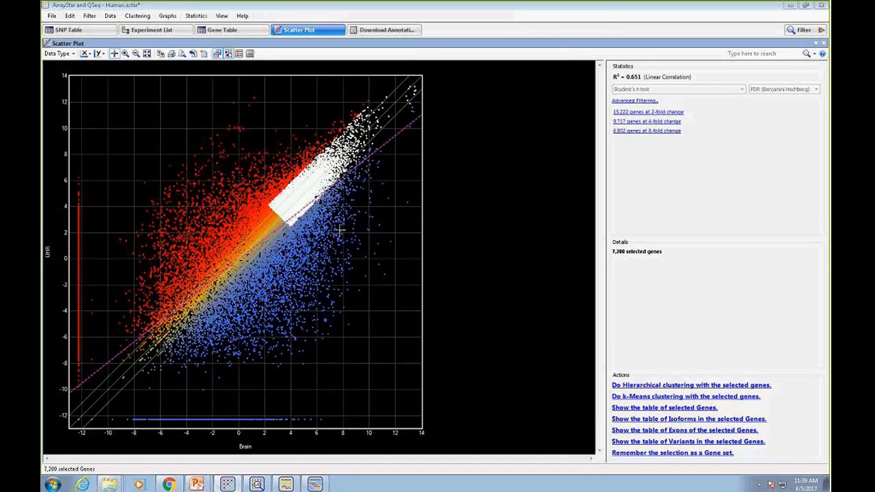
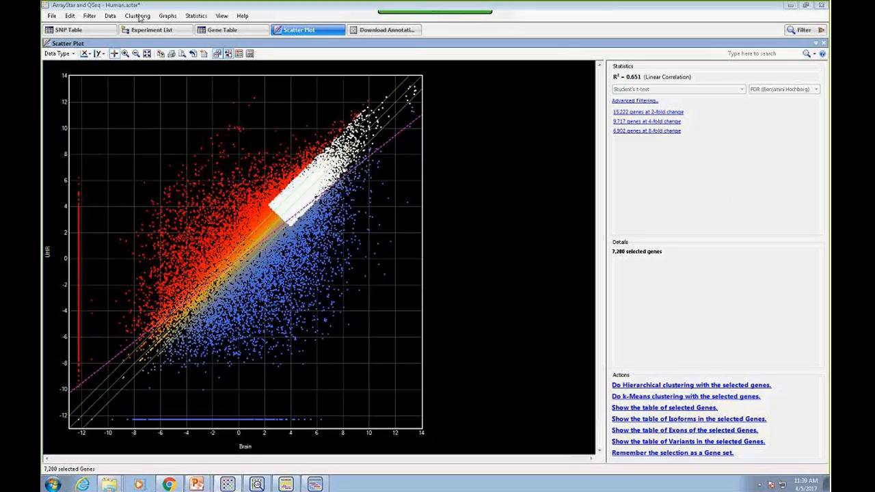
click(695, 422)
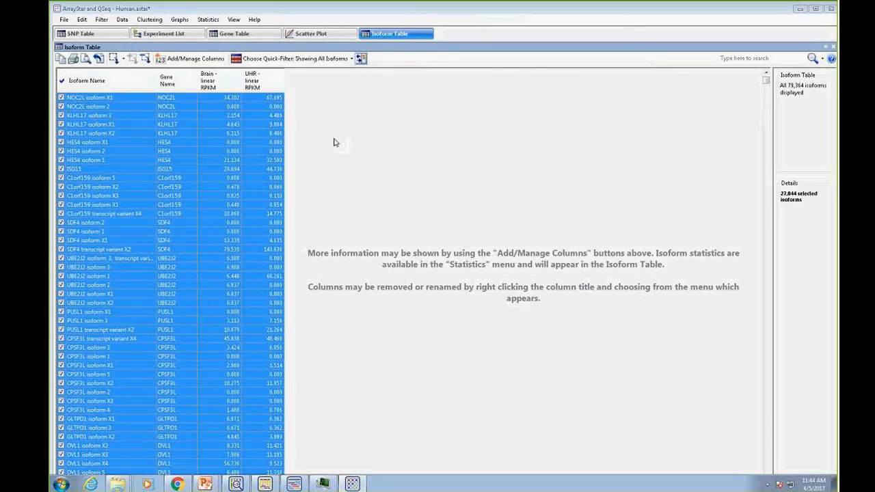
- Select the KLHL17 isoform 3 row as an example, then search the isoform table for CAPZB
click(184, 117)
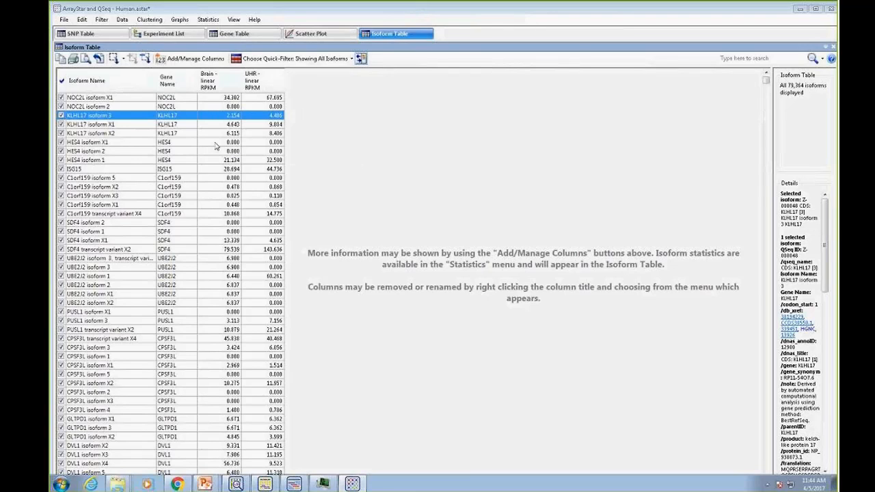
mouse_move(215, 146)
click(773, 58)
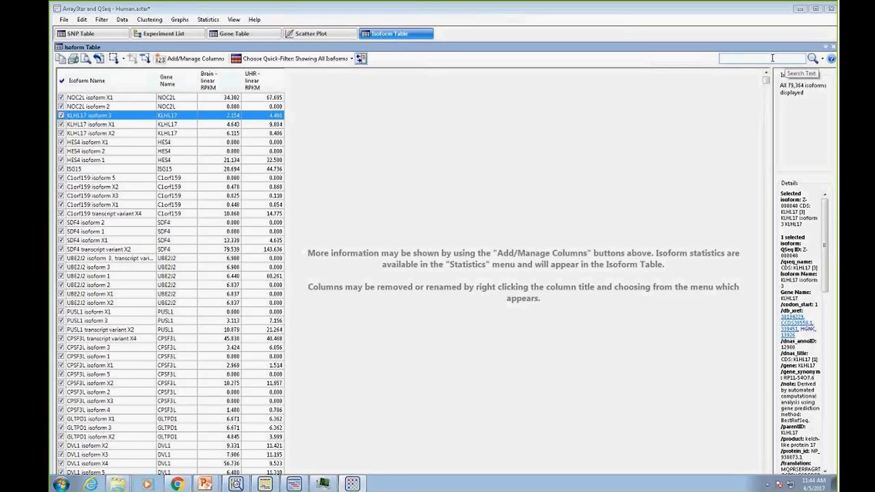
text(CAPZ)
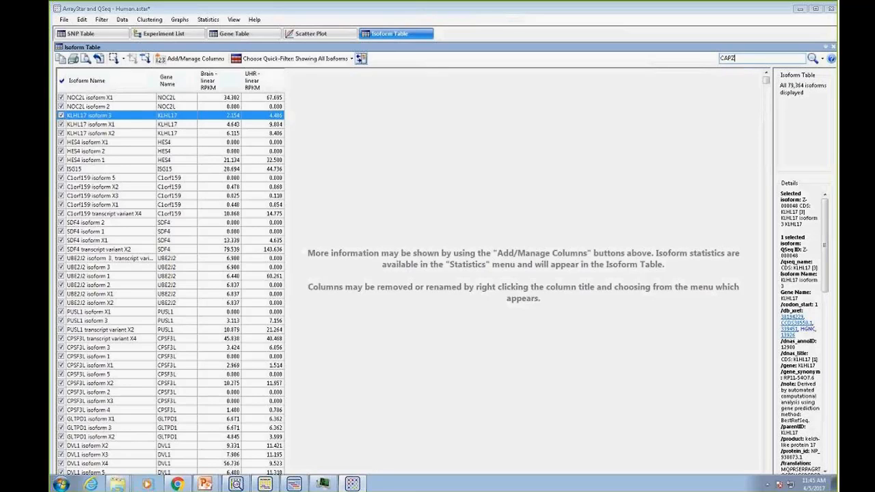
text(B)
click(812, 59)
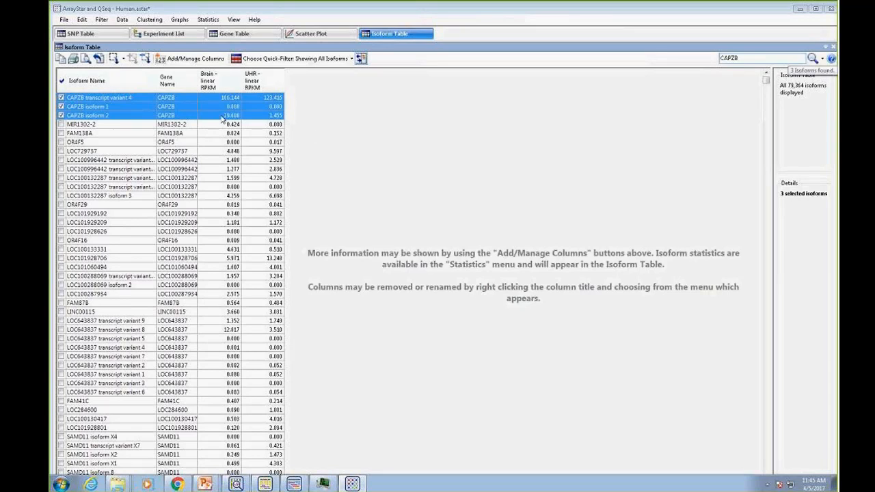
- Select only CAPZB isoform 2 in the isoform table and send the selection to GenVision Pro
click(135, 118)
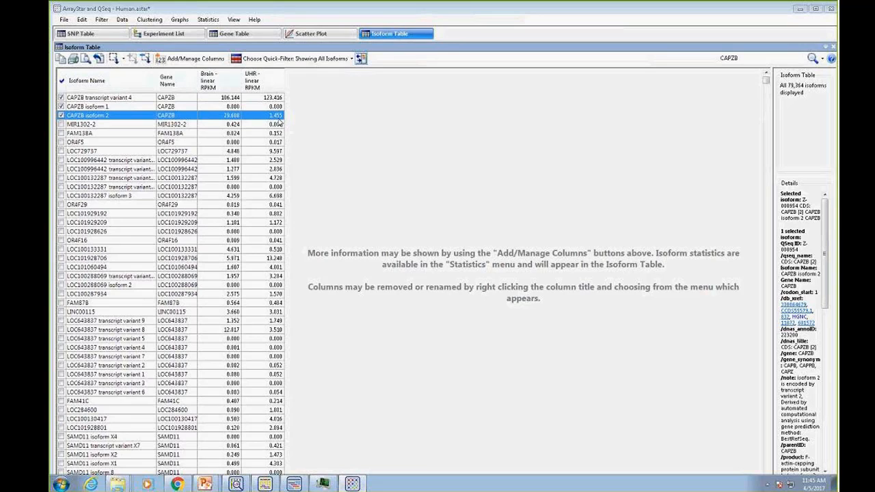
mouse_move(279, 121)
mouse_move(235, 118)
right_click(134, 121)
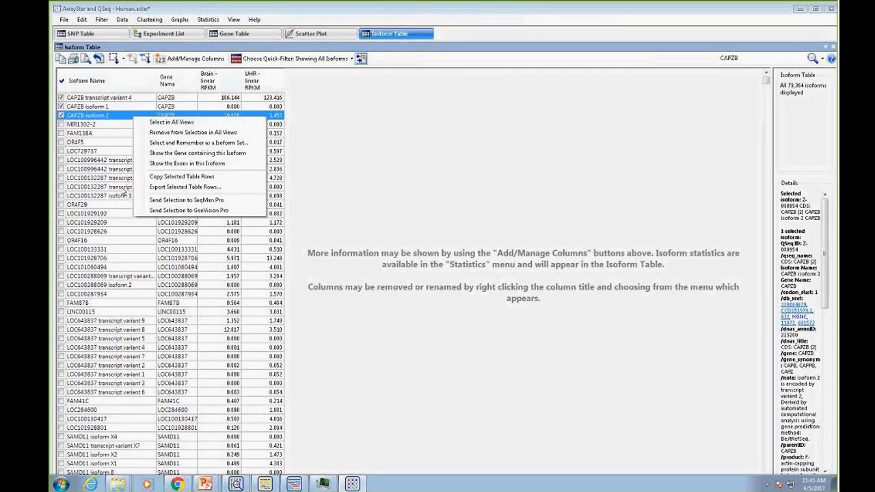
click(177, 210)
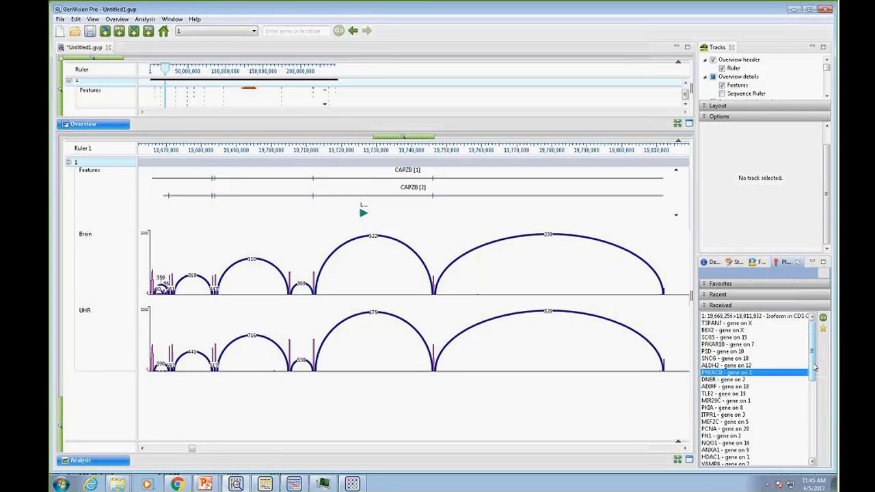
- Select the received CAPZB isoform and zoom in around 19,660,000 to 19,686,000 to compare isoforms 1 and 2 with the Brain and UHR junctions
mouse_move(814, 368)
mouse_down()
mouse_move(819, 446)
mouse_move(817, 361)
mouse_up()
click(737, 317)
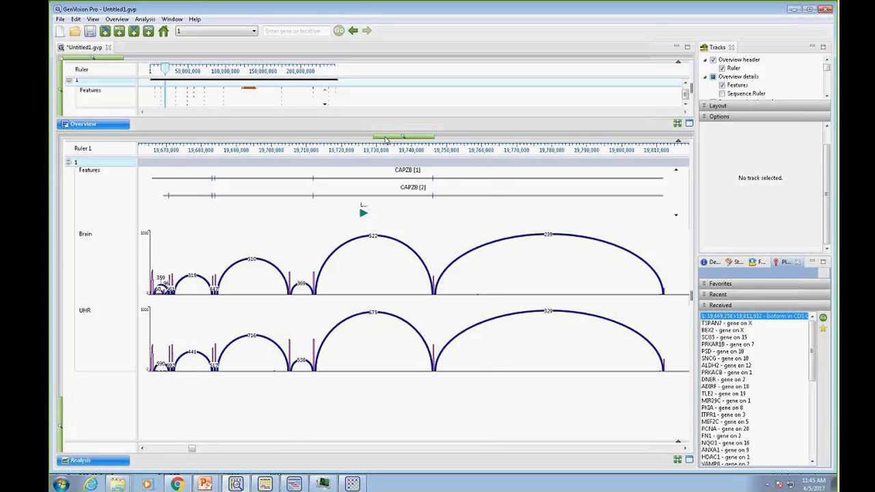
drag(143, 449, 142, 449)
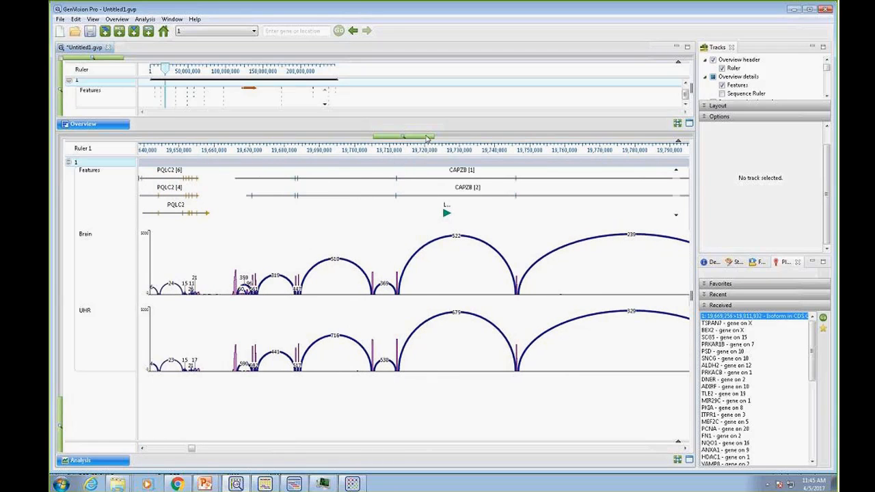
drag(430, 138, 449, 138)
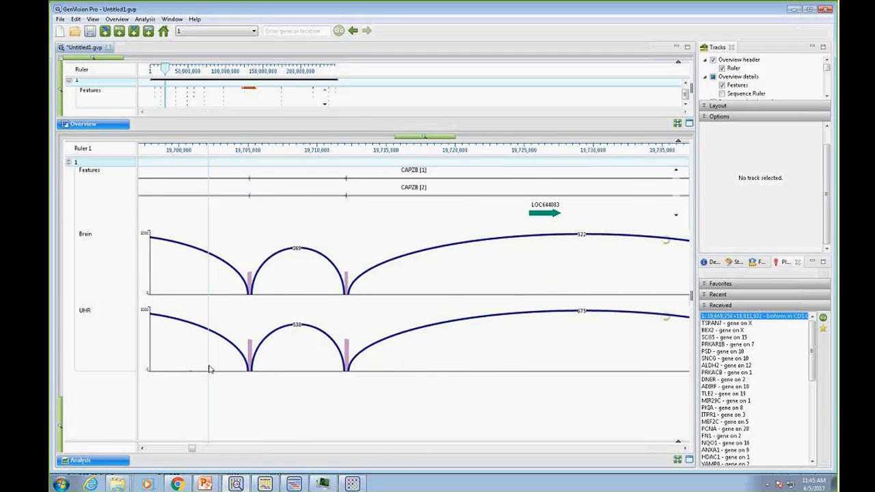
drag(143, 449, 143, 449)
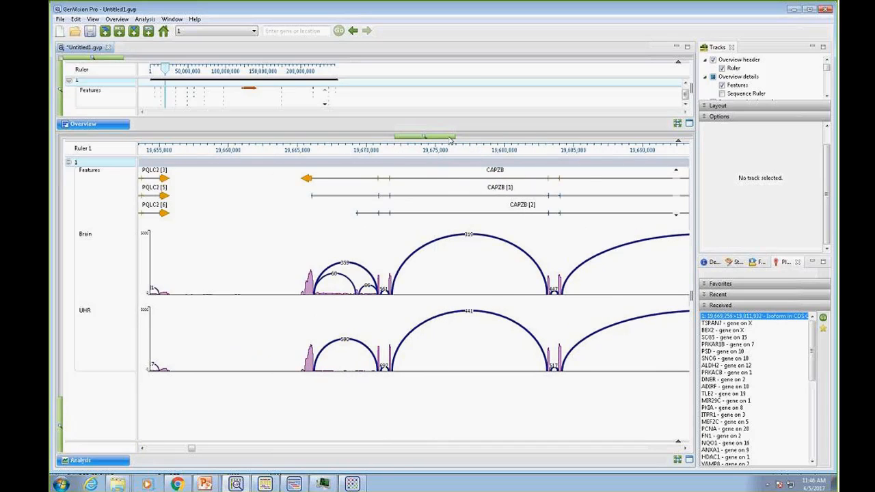
drag(450, 138, 465, 140)
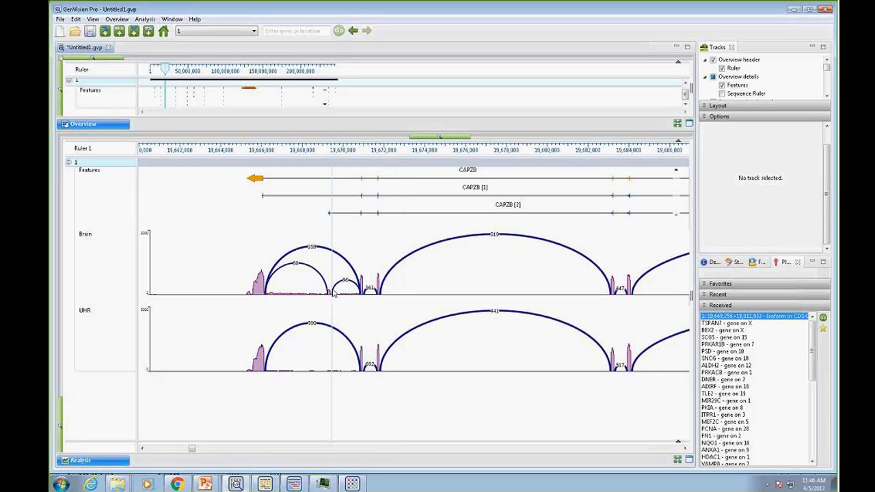
mouse_move(355, 215)
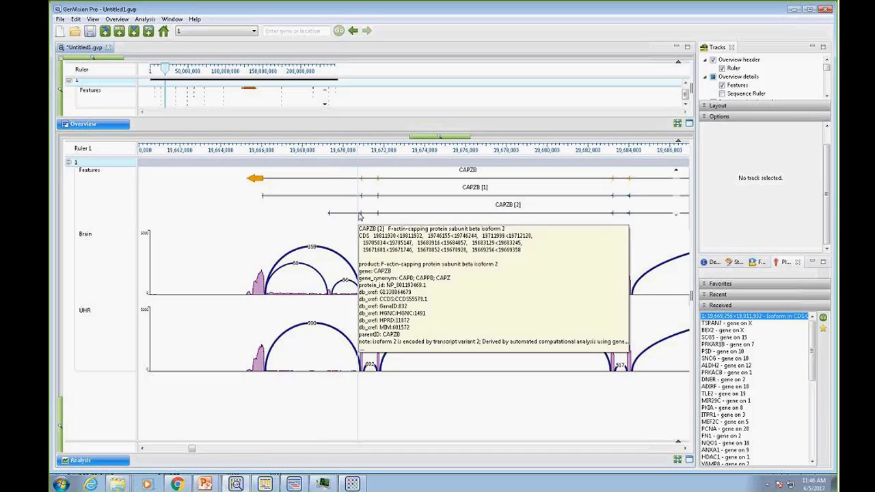
mouse_move(345, 200)
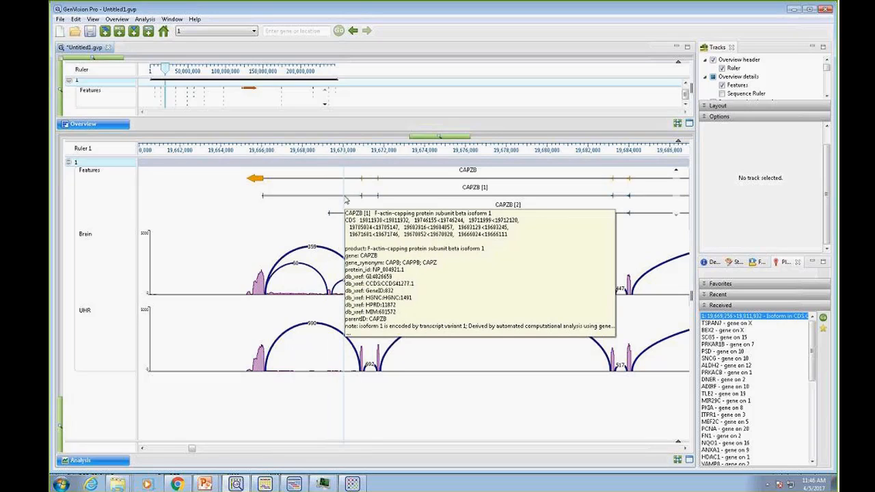